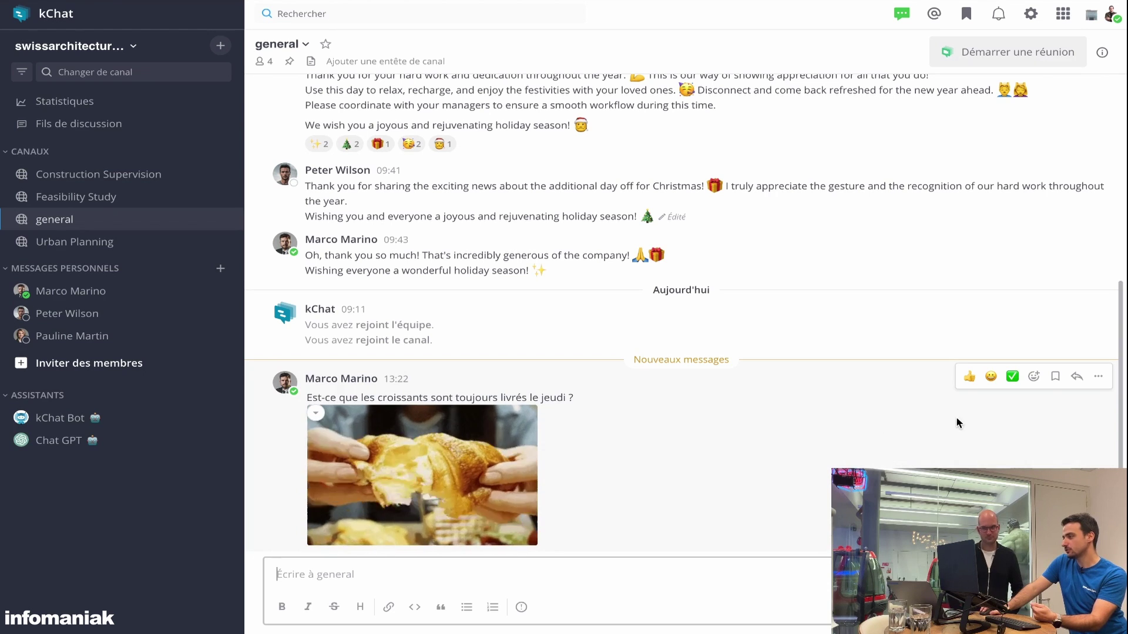
React to the croissant message in the general channel with the grinning face emoji
{"action": "left_click", "coordinate": [990, 377]}
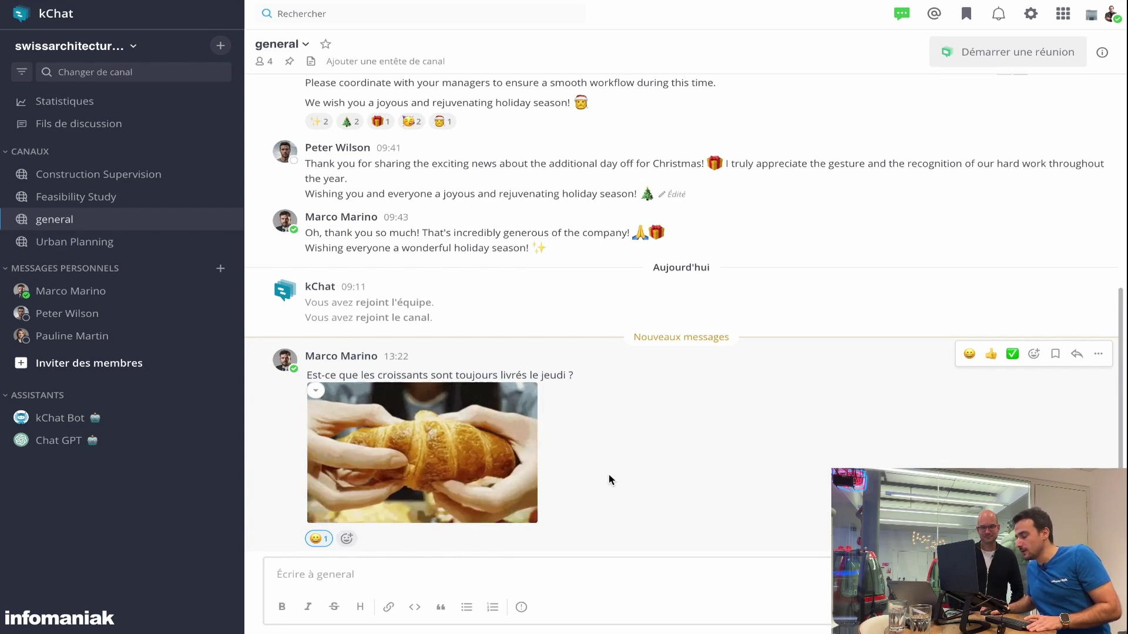
View the reply thread of the Christmas day-off announcement in the general channel and close it
{"action": "scroll", "coordinate": [382, 269], "scroll_direction": "up", "scroll_amount": 3}
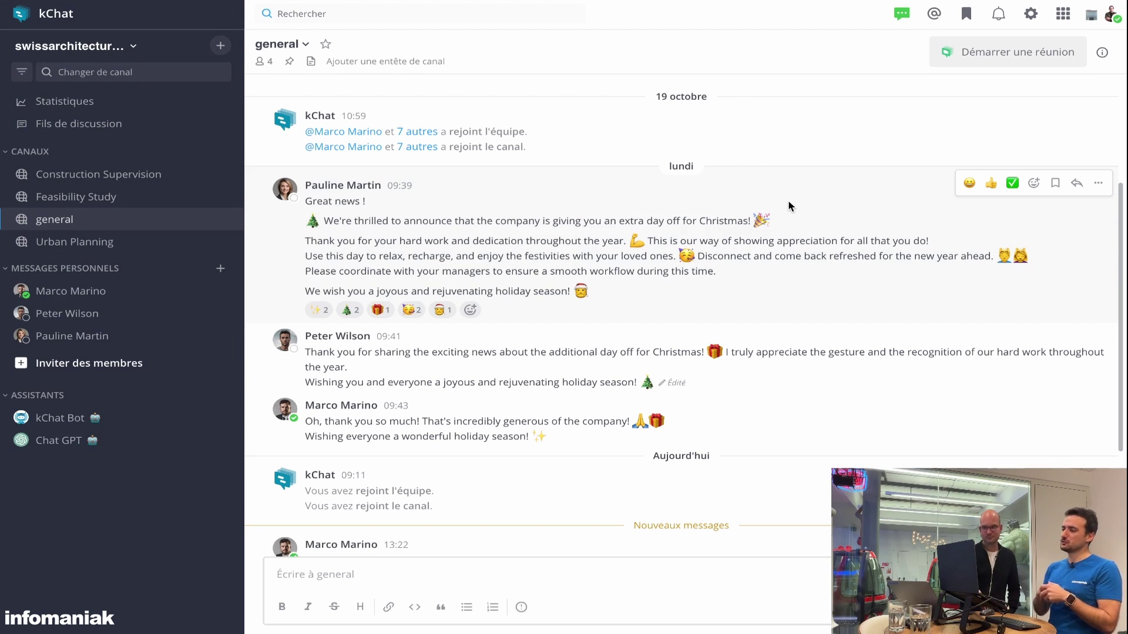
{"action": "left_click", "coordinate": [1075, 186]}
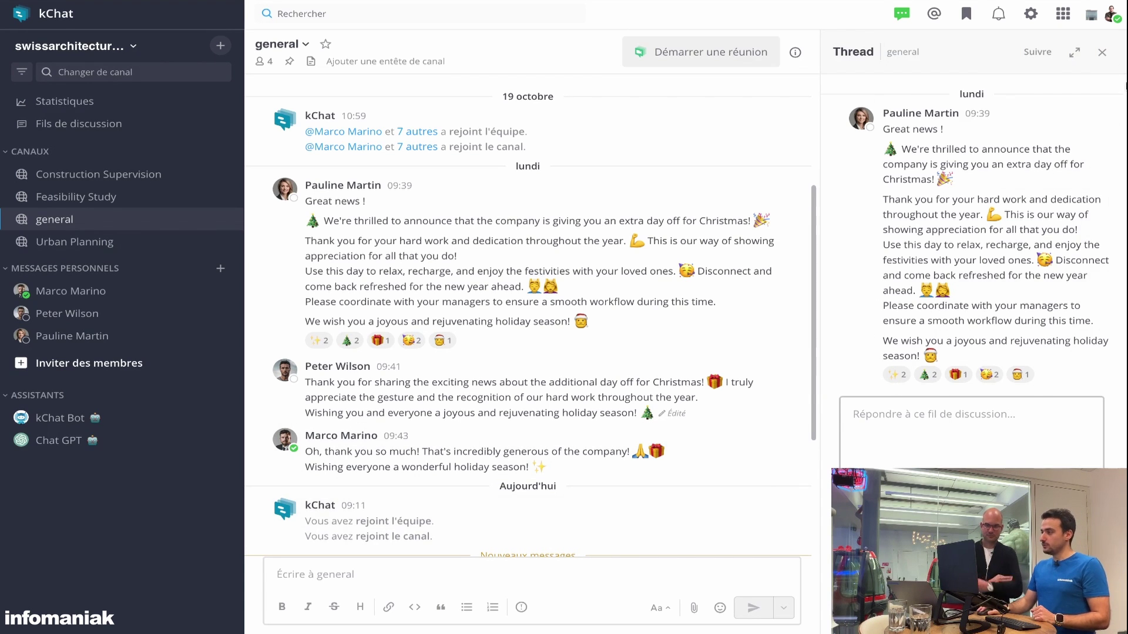
{"action": "left_click", "coordinate": [1102, 53]}
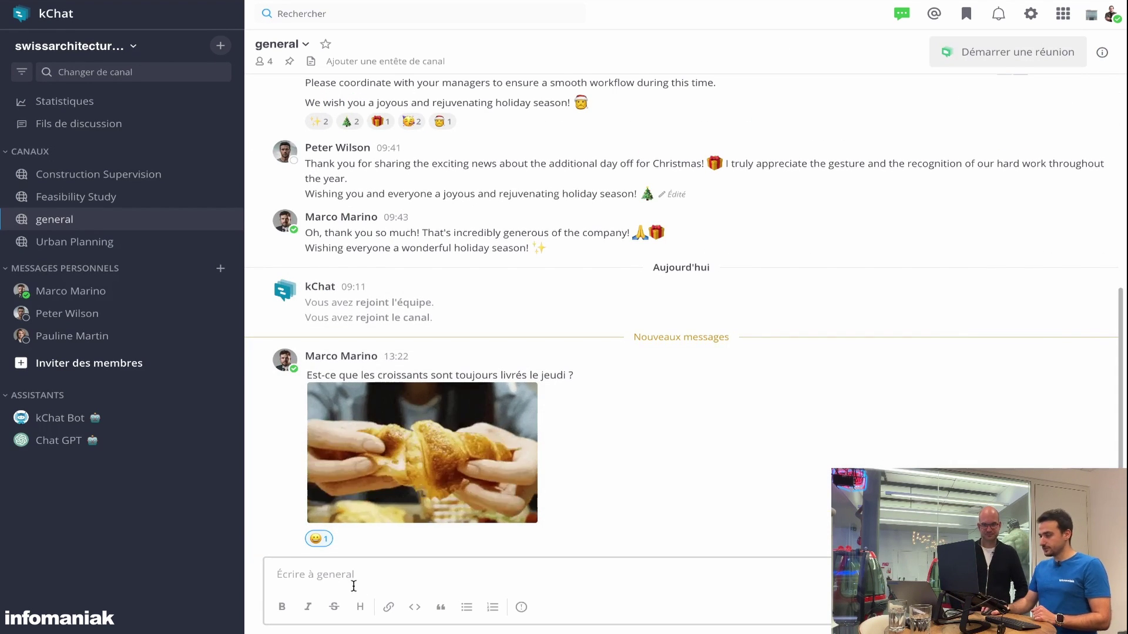
Draft the text "Message" in the general channel's message box and delete it unsent
{"action": "left_click", "coordinate": [314, 565]}
{"action": "type", "text": "Message"}
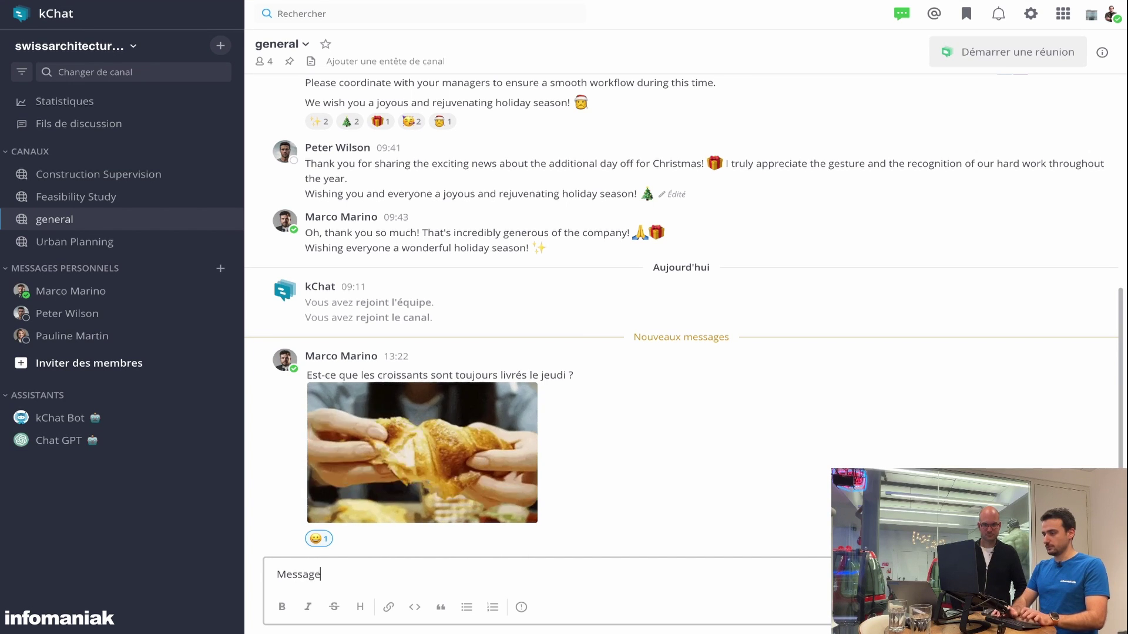
{"action": "key", "text": "ctrl+a"}
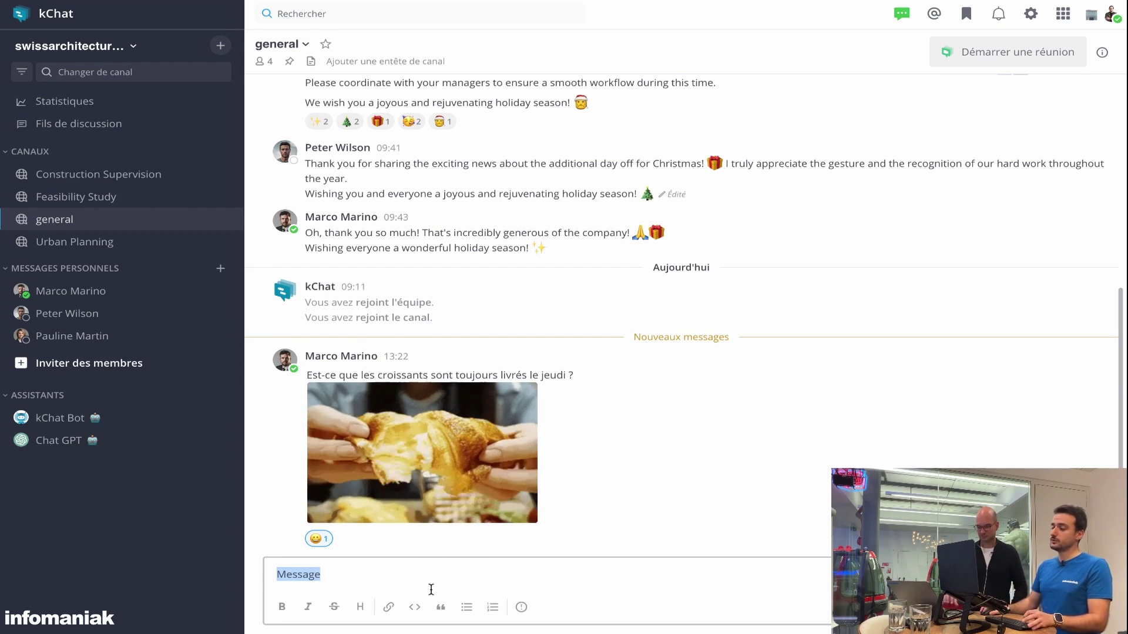
{"action": "key", "text": "BackSpace"}
Try the bulleted and numbered list formatting in the general channel's draft and clear the draft
{"action": "left_click", "coordinate": [475, 613]}
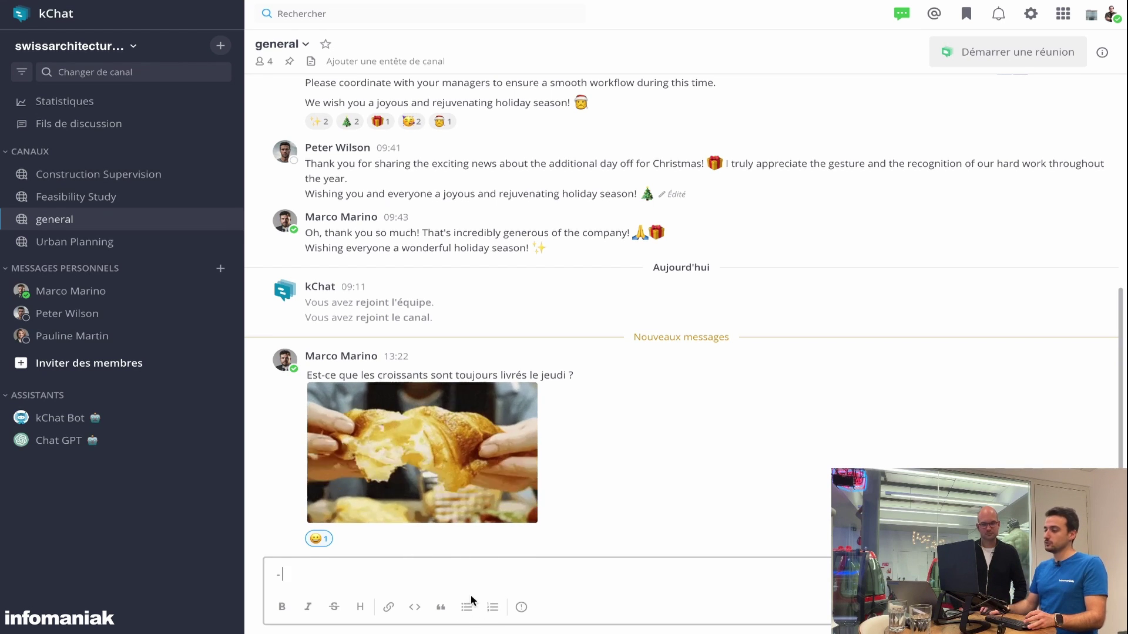
{"action": "left_click", "coordinate": [492, 607]}
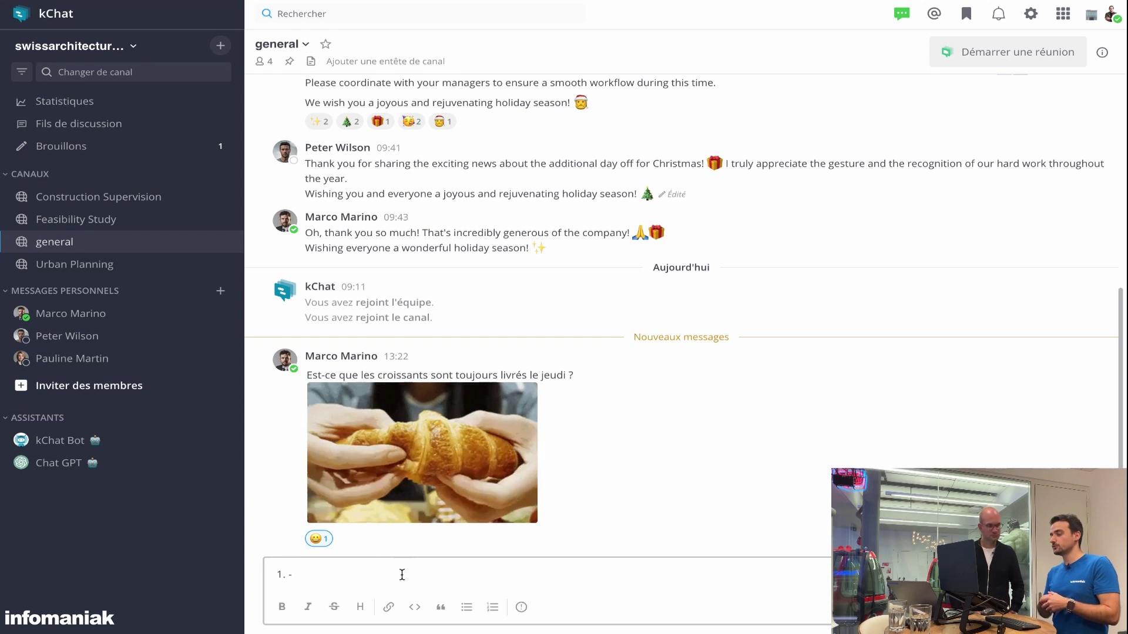
{"action": "key", "text": "BackSpace"}
{"action": "key", "text": "BackSpace"}
{"action": "key", "text": "BackSpace"}
{"action": "key", "text": "BackSpace"}
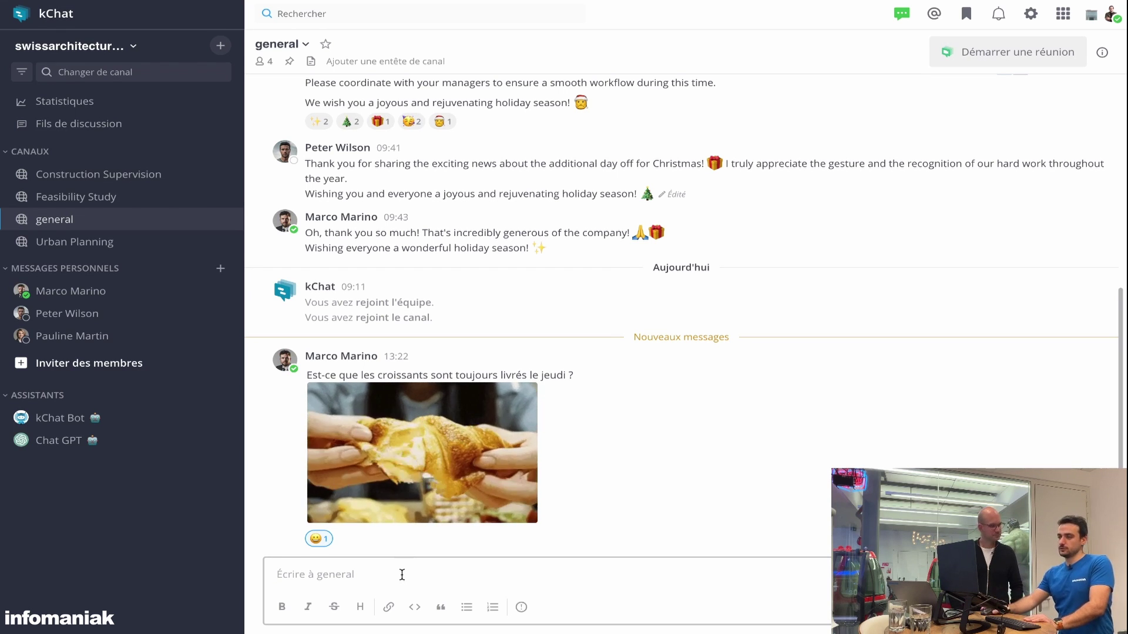
{"action": "mouse_move", "coordinate": [396, 548]}
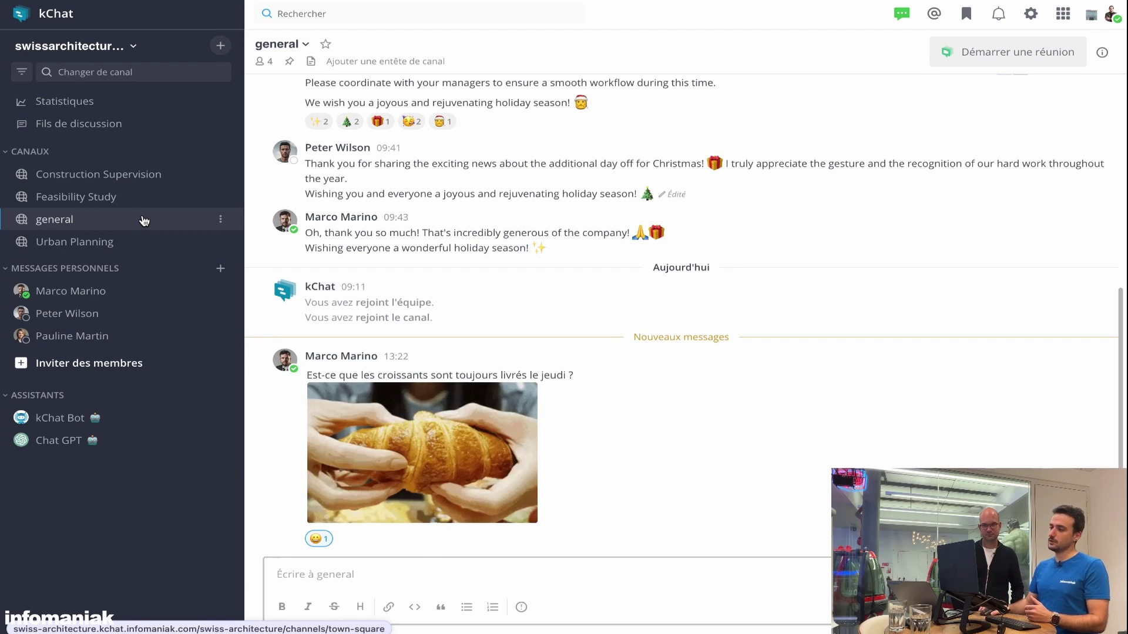
Look at the Urban Planning channel and the options of the channel category
{"action": "left_click", "coordinate": [108, 236]}
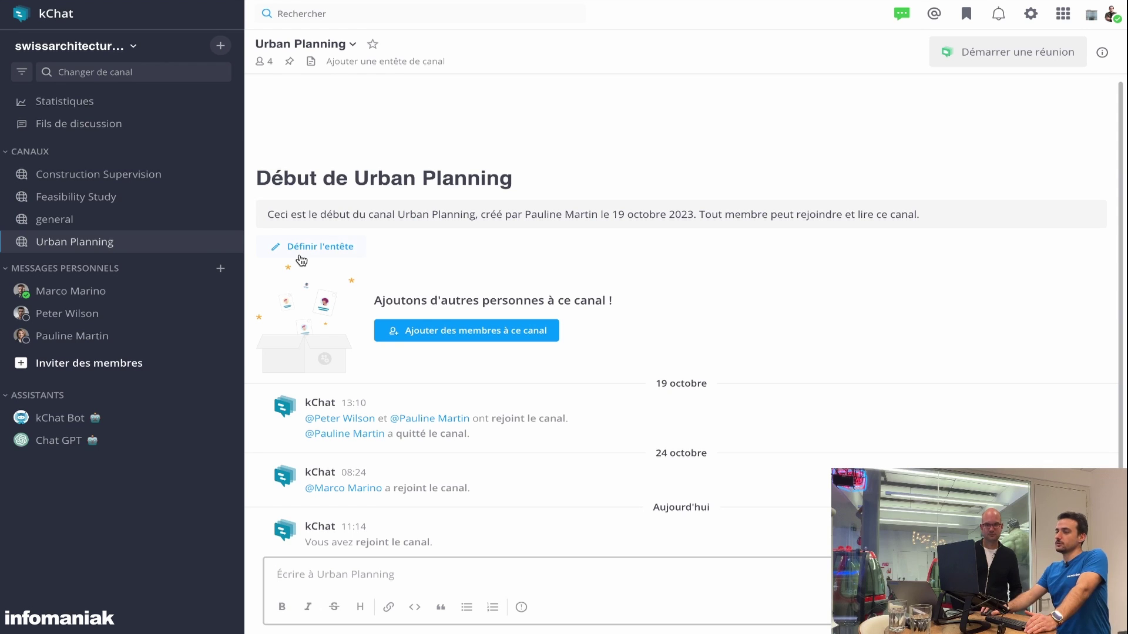
{"action": "left_click", "coordinate": [221, 153]}
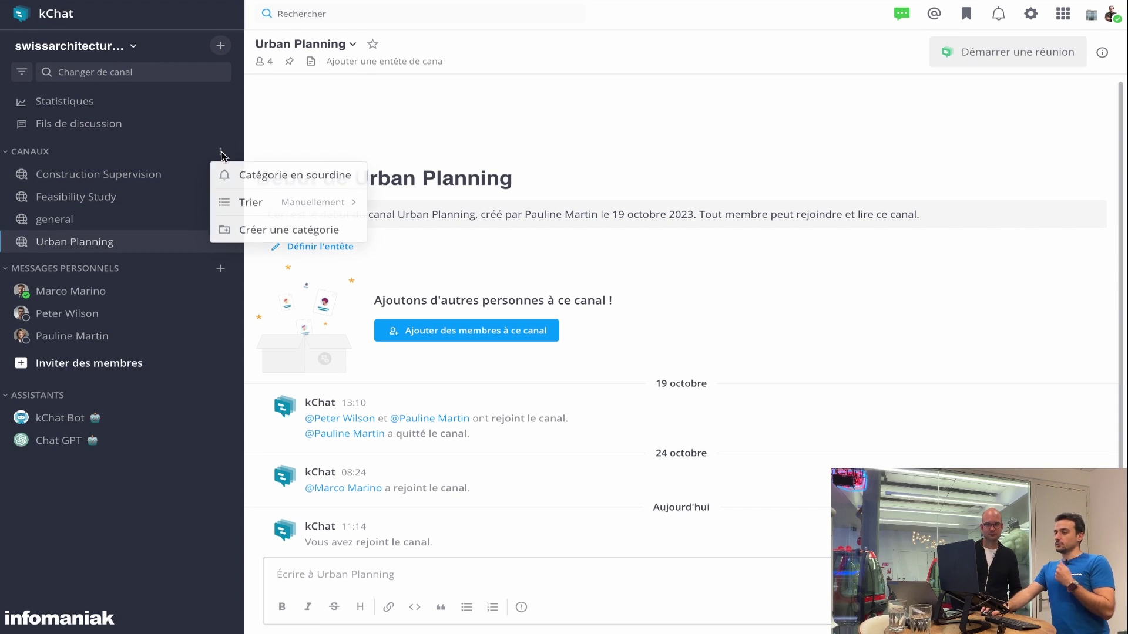
Create a private channel named "test" and leave its description empty
{"action": "left_click", "coordinate": [253, 230]}
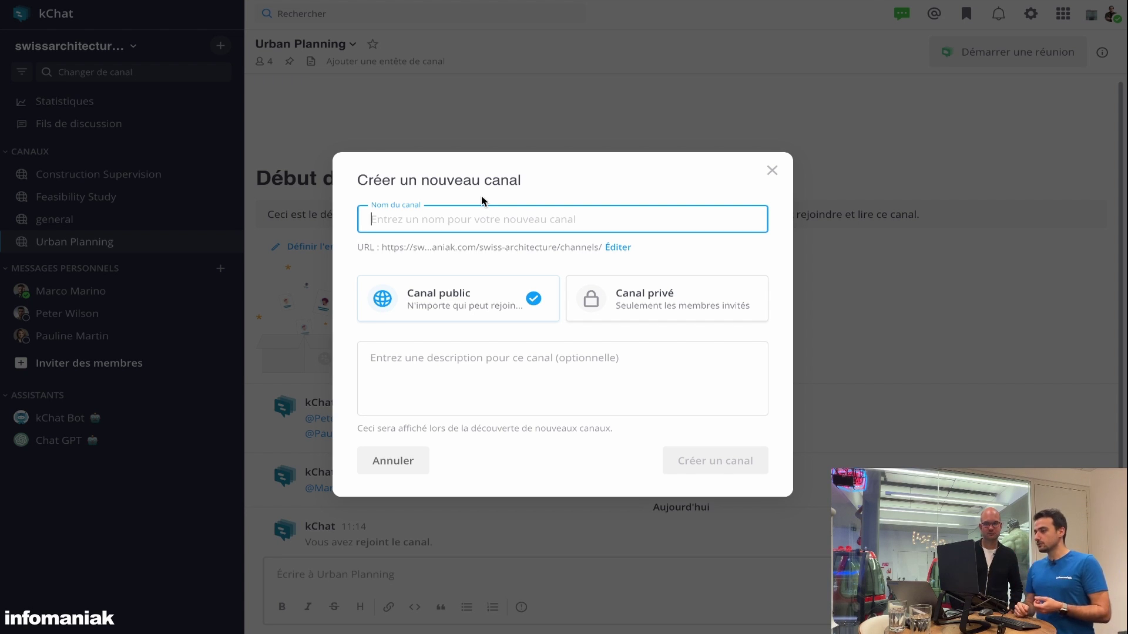
{"action": "type", "text": "test"}
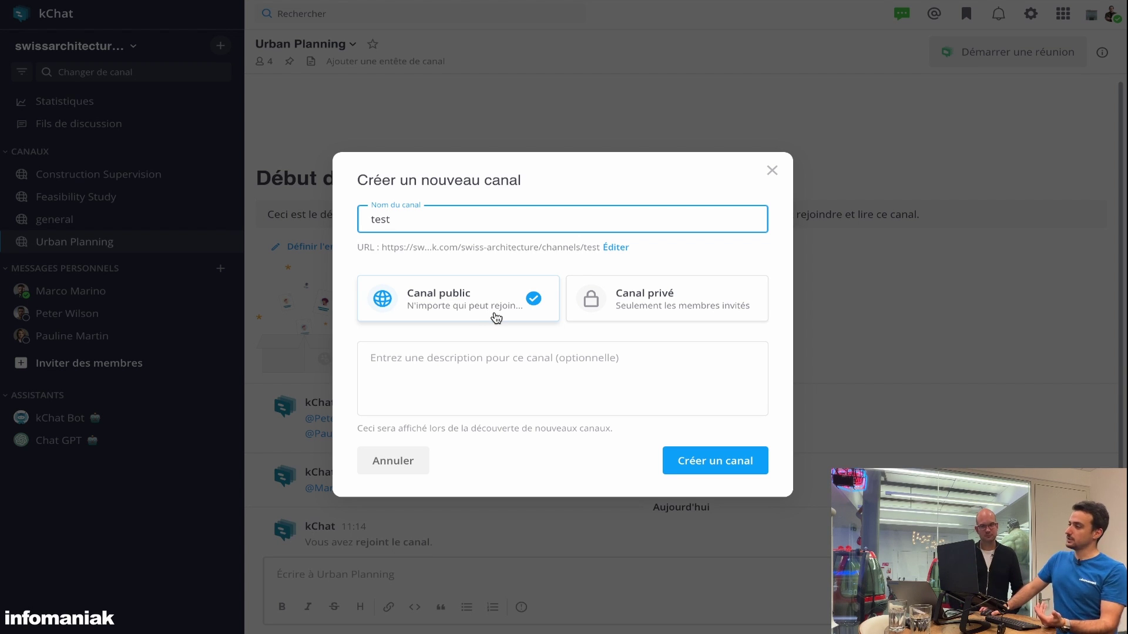
{"action": "left_click", "coordinate": [630, 314]}
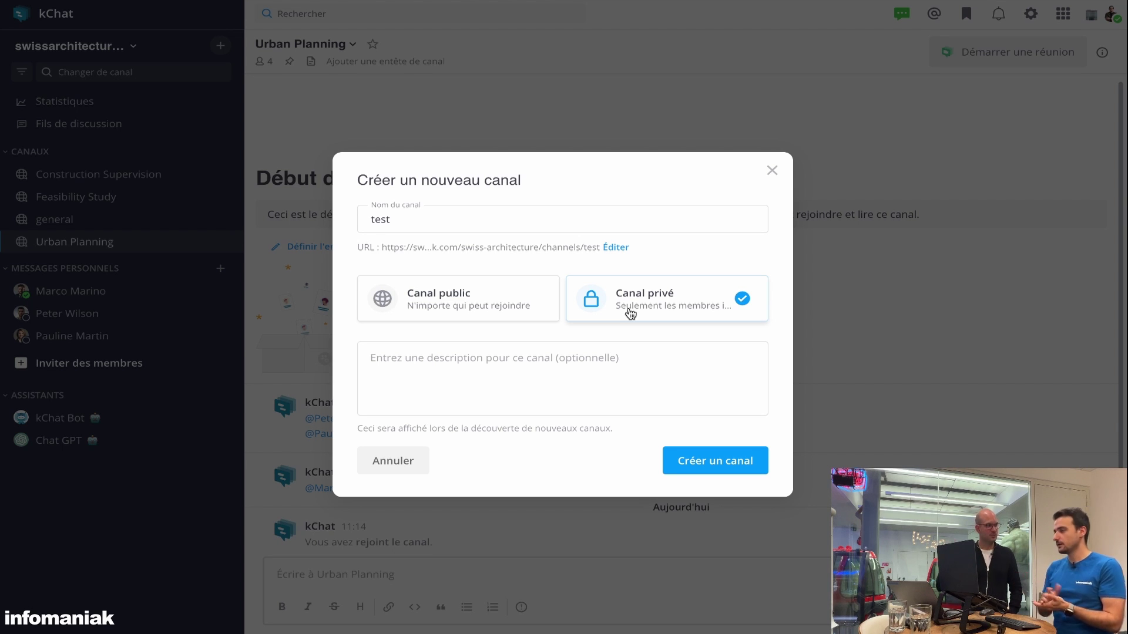
{"action": "left_click", "coordinate": [597, 361]}
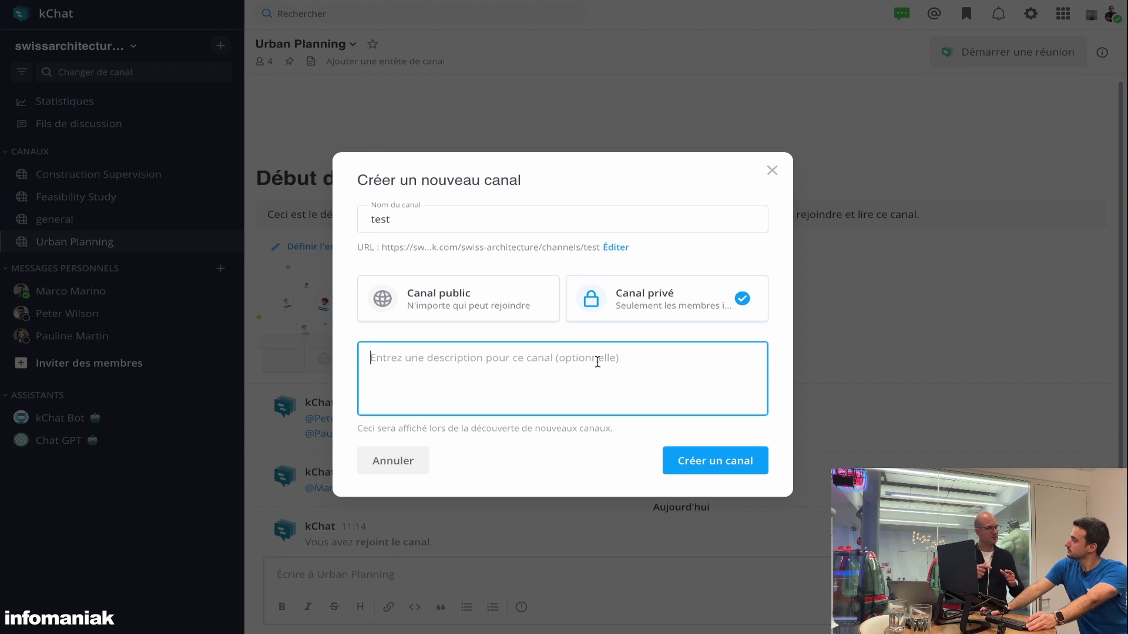
{"action": "left_click", "coordinate": [707, 470]}
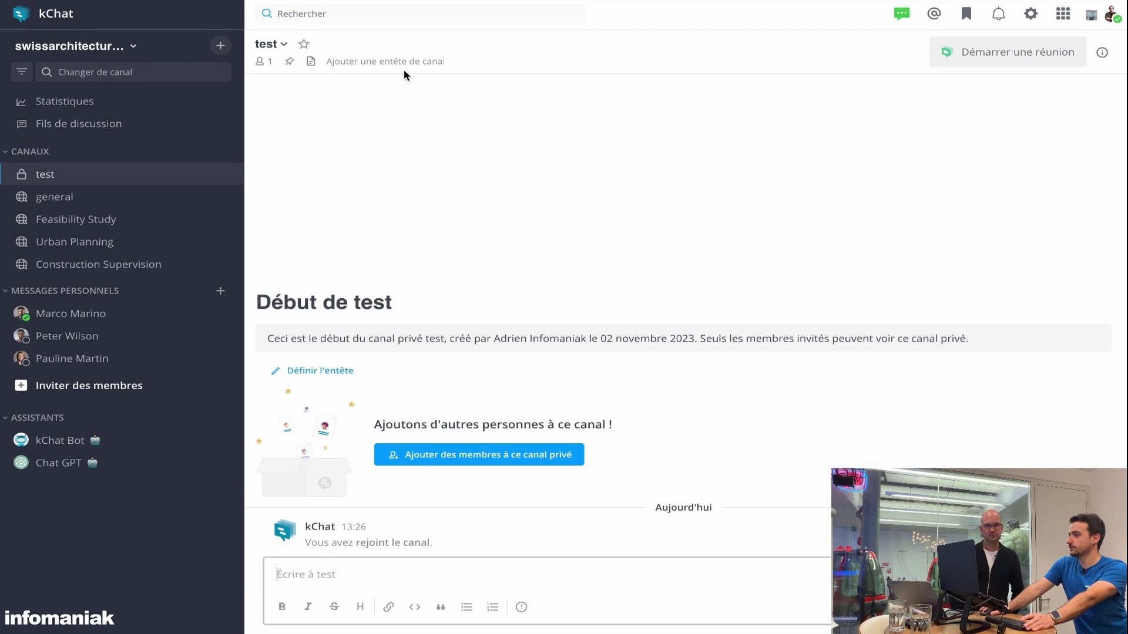
View the header editor of the test channel and close it without entering any text
{"action": "left_click", "coordinate": [372, 65]}
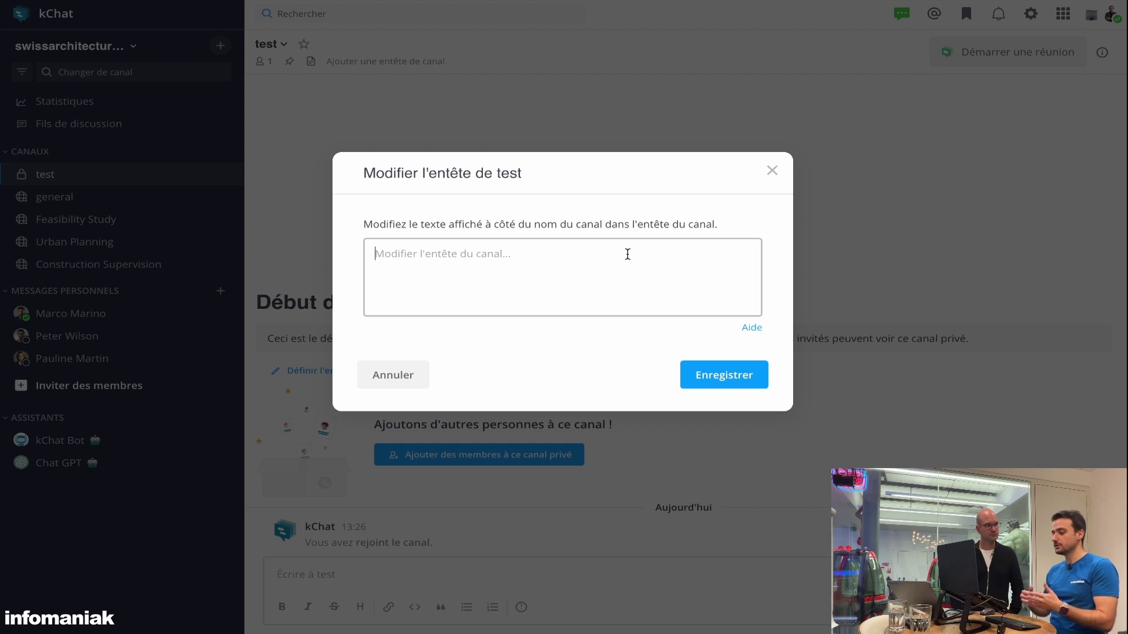
{"action": "key", "text": "Escape"}
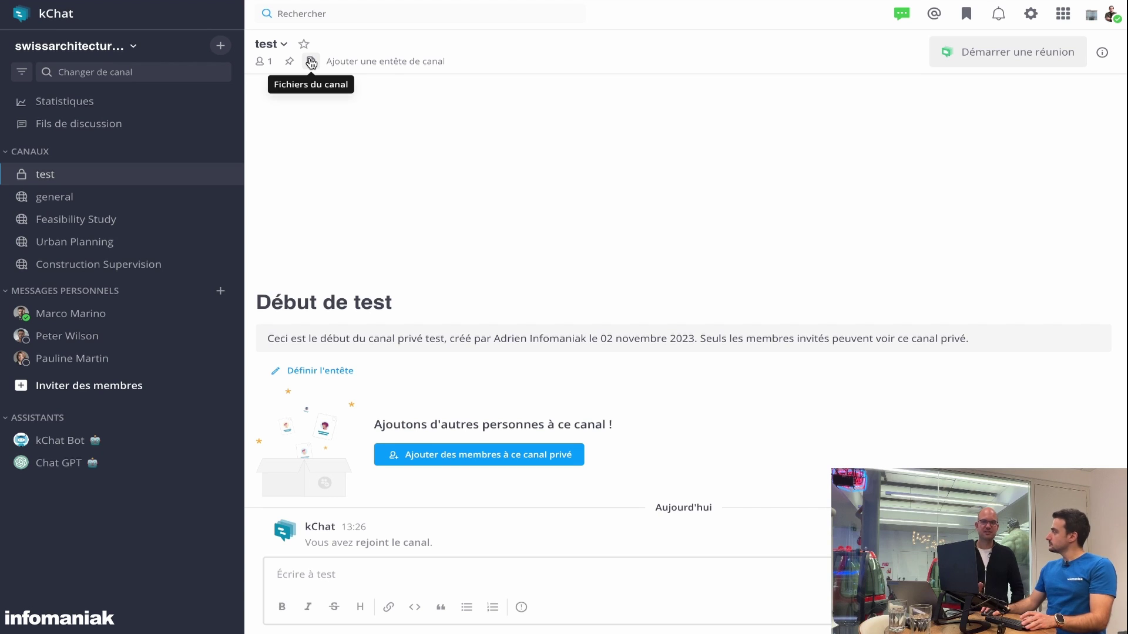
Find a colleague by first name and add them as a member of the private test channel
{"action": "left_click", "coordinate": [262, 61]}
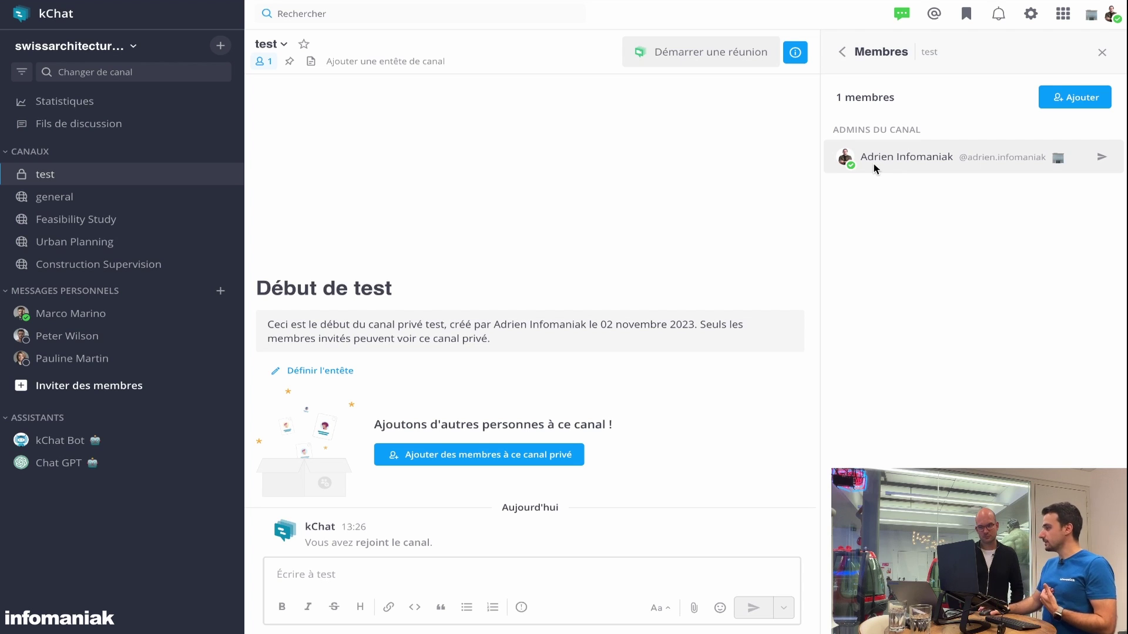
{"action": "left_click", "coordinate": [1065, 100]}
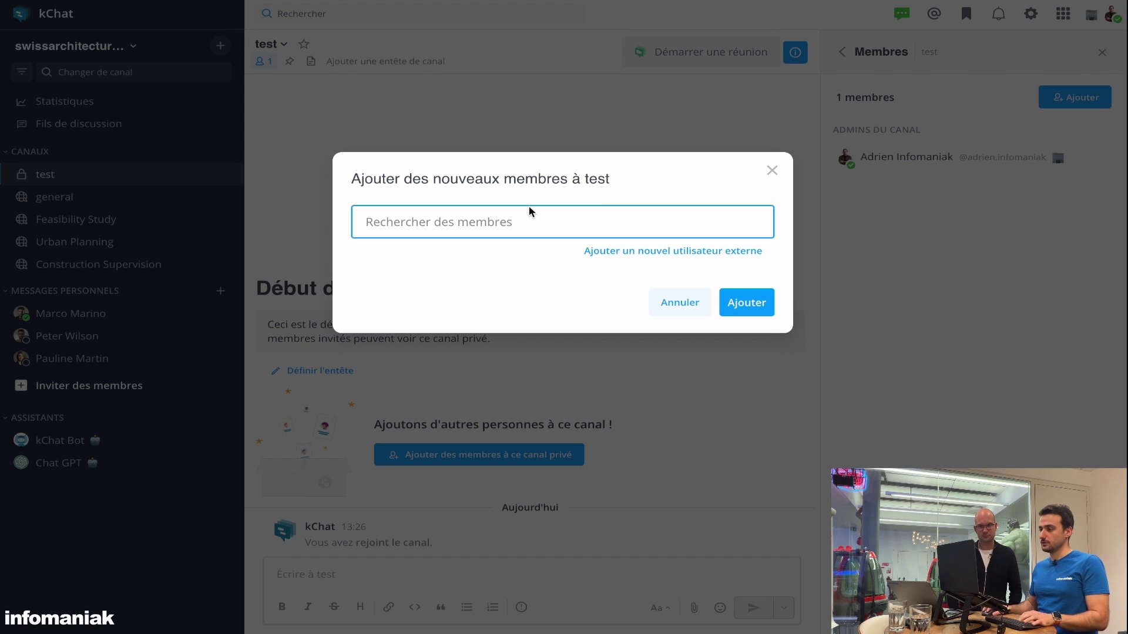
{"action": "type", "text": "m"}
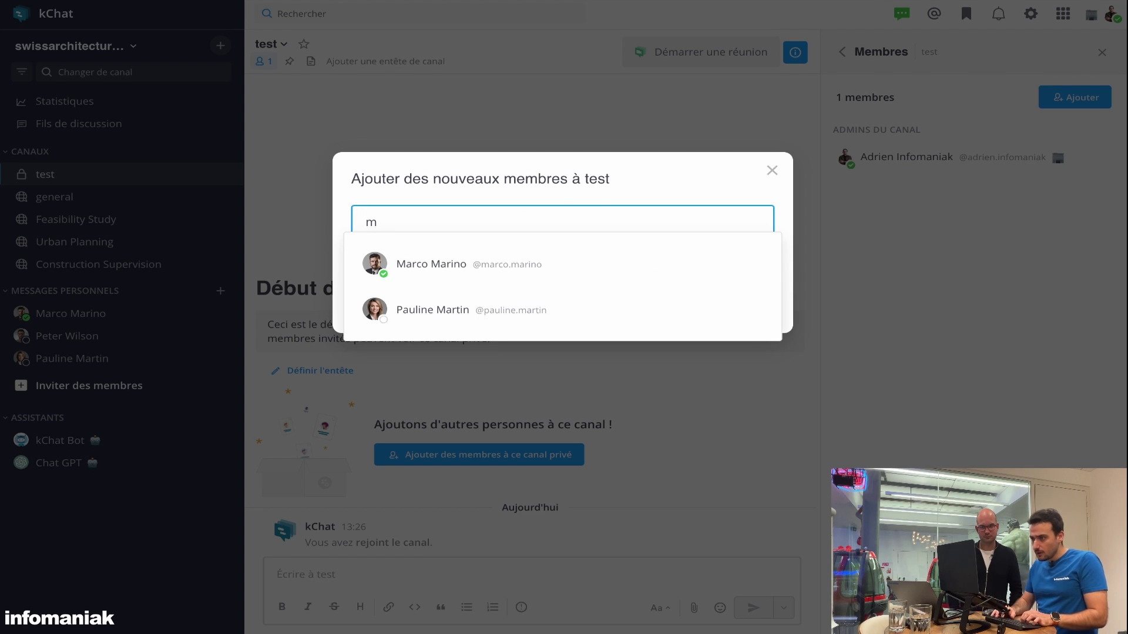
{"action": "key", "text": "BackSpace"}
{"action": "type", "text": "peter"}
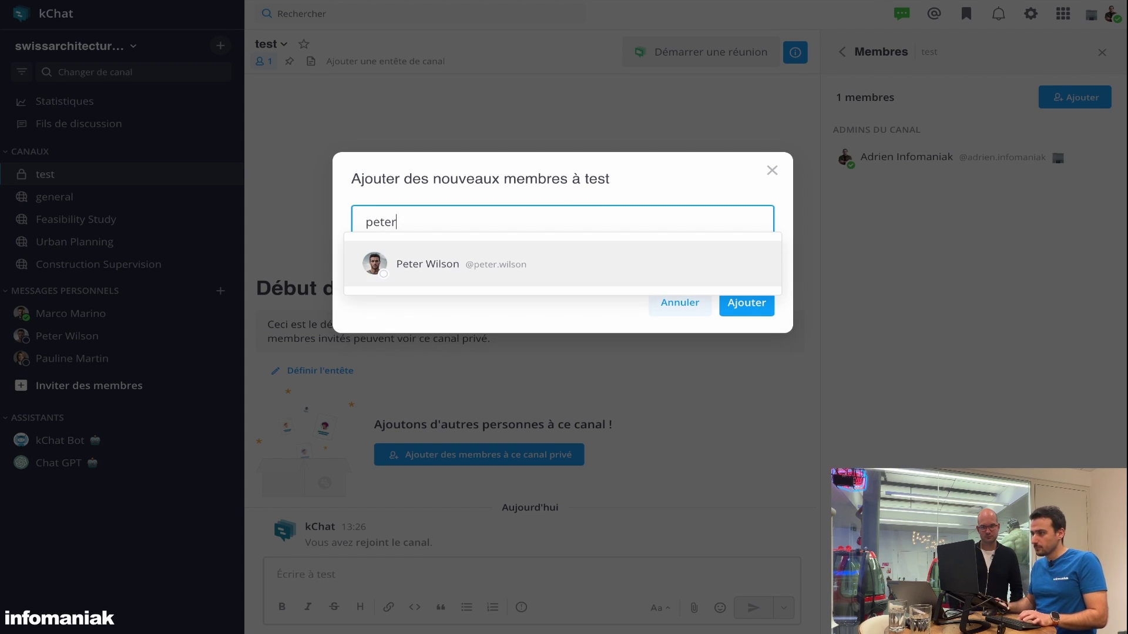
{"action": "left_click", "coordinate": [436, 250]}
{"action": "left_click", "coordinate": [744, 302]}
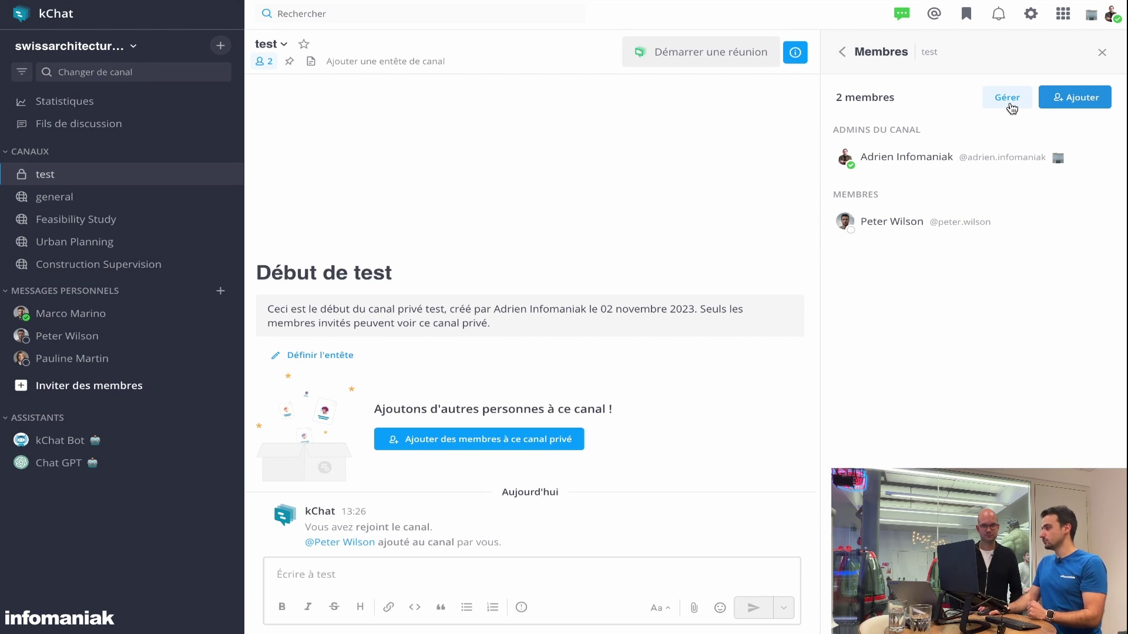
Review the test channel's dialog for adding members and its channel options, and close the member list
{"action": "left_click", "coordinate": [1057, 101]}
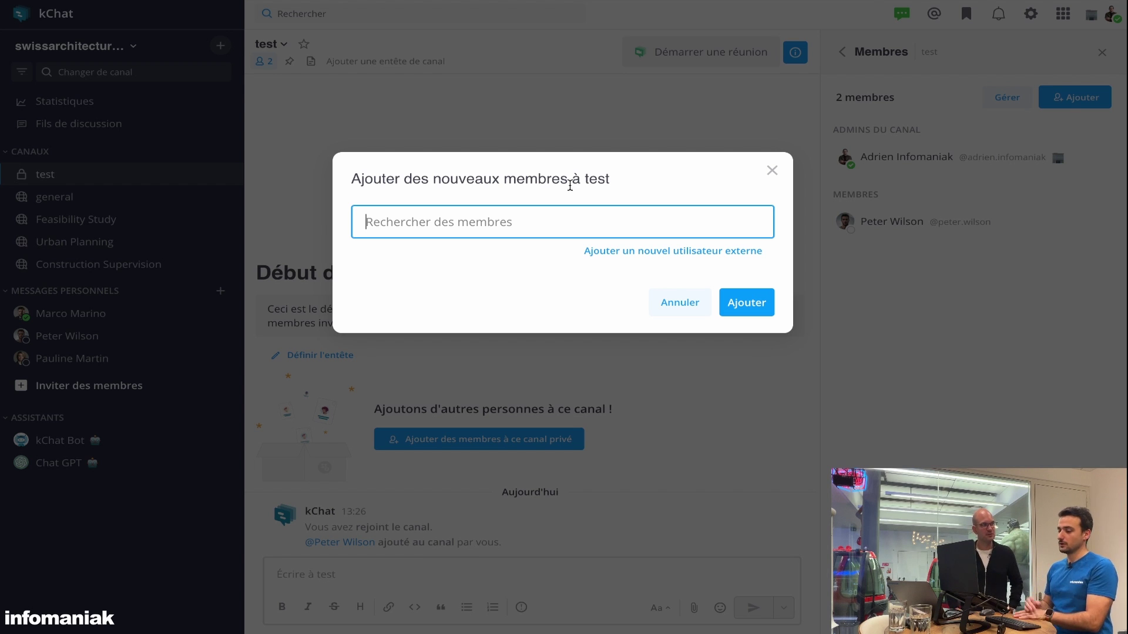
{"action": "key", "text": "Escape"}
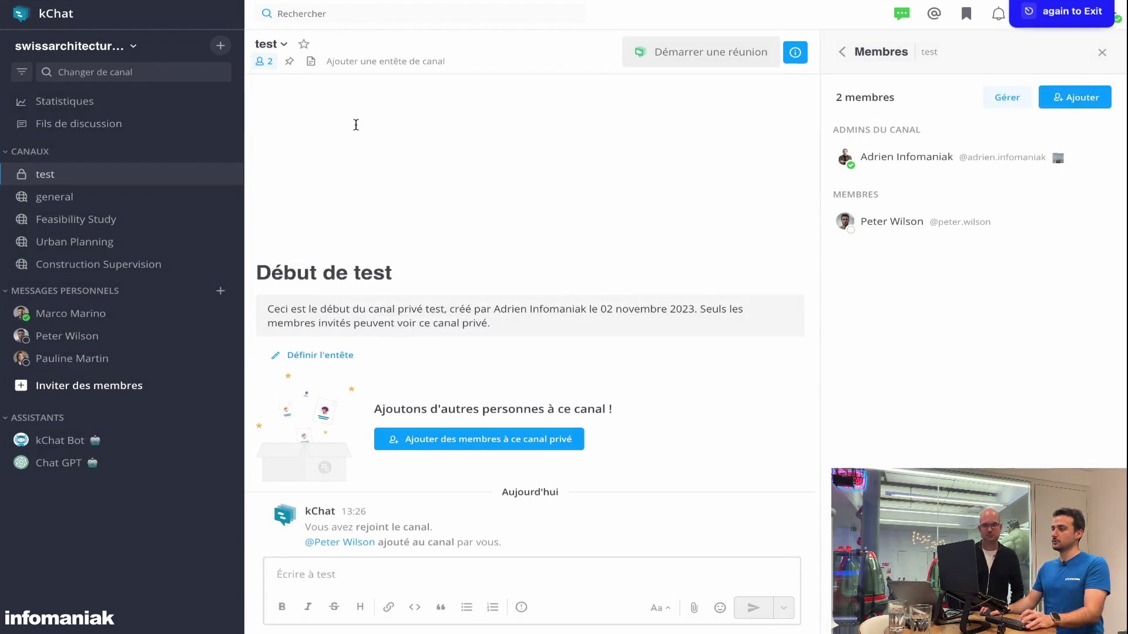
{"action": "left_click", "coordinate": [283, 46]}
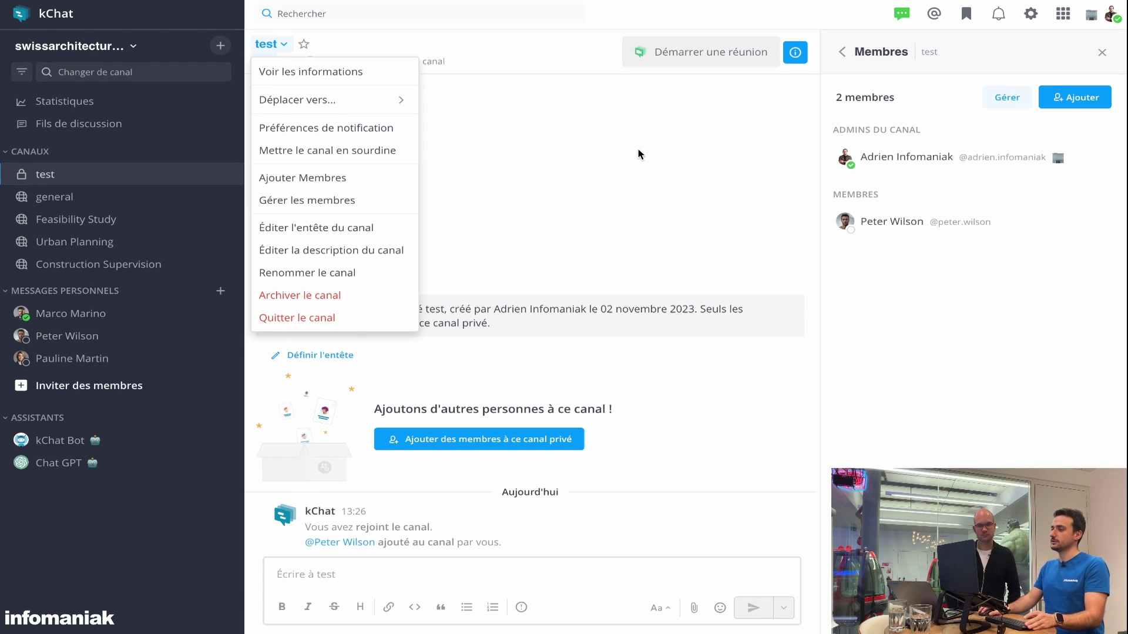
{"action": "left_click", "coordinate": [639, 154]}
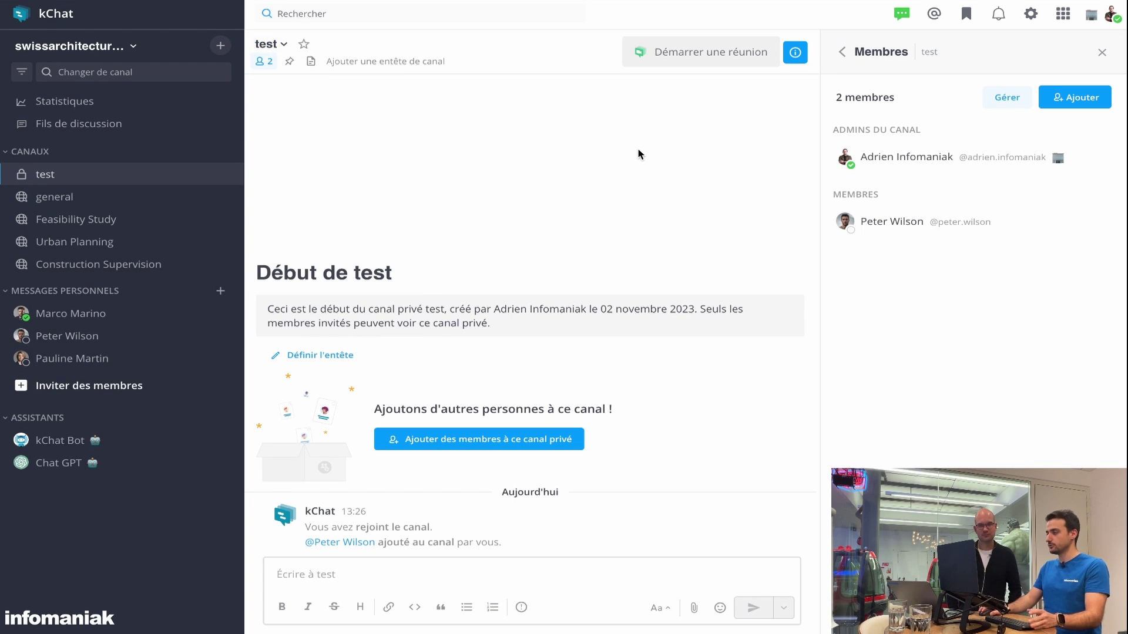
{"action": "left_click", "coordinate": [1070, 106]}
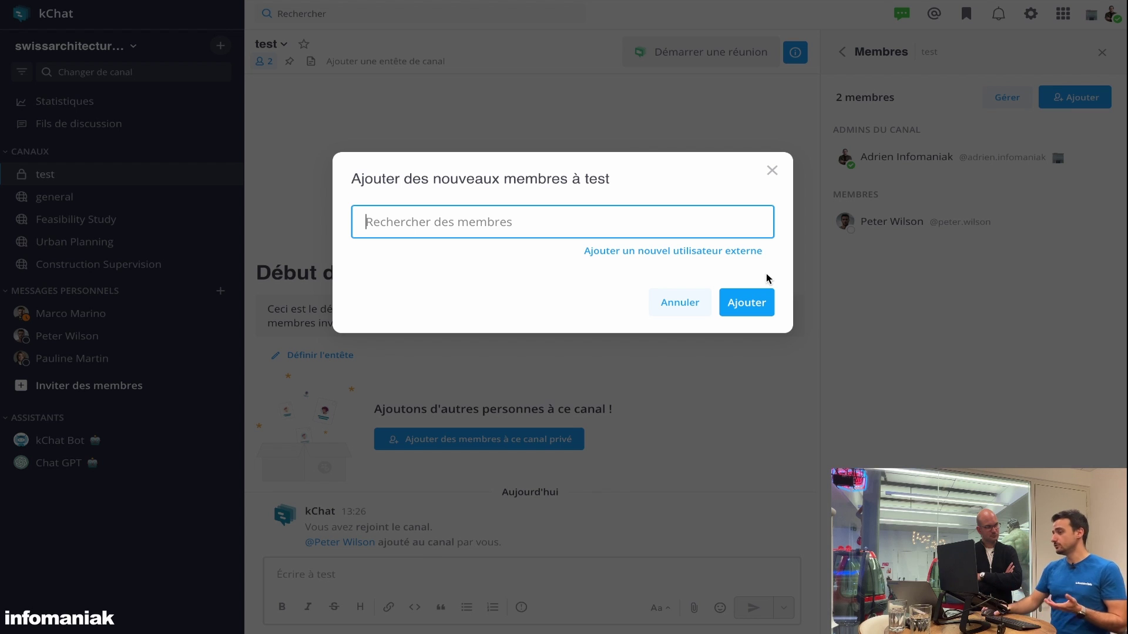
{"action": "left_click", "coordinate": [771, 173]}
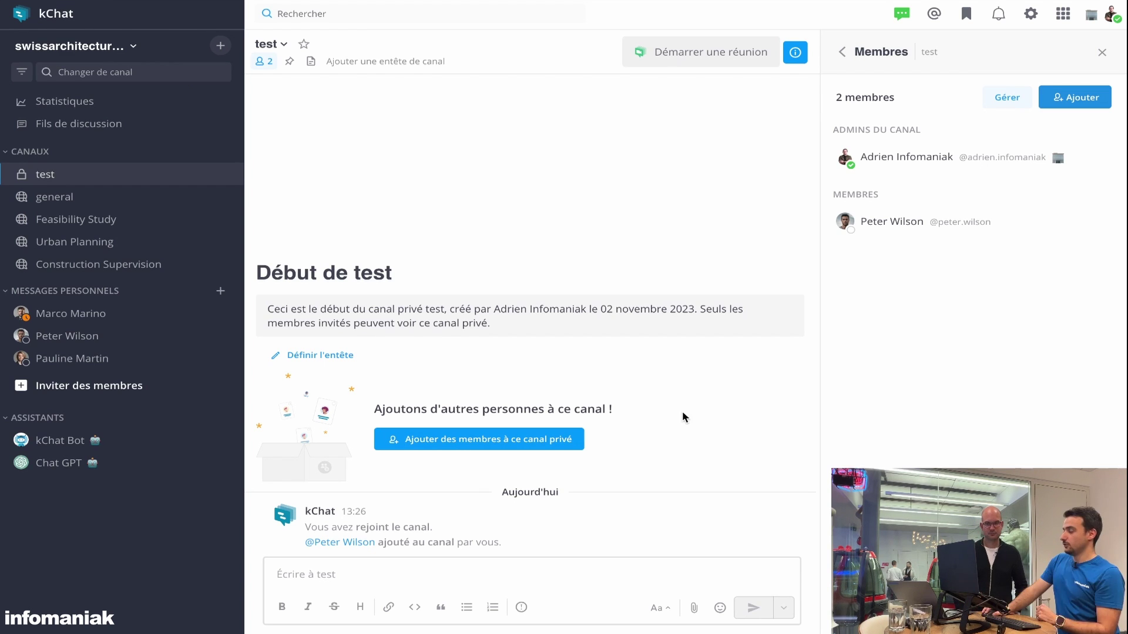
{"action": "left_click", "coordinate": [1102, 48]}
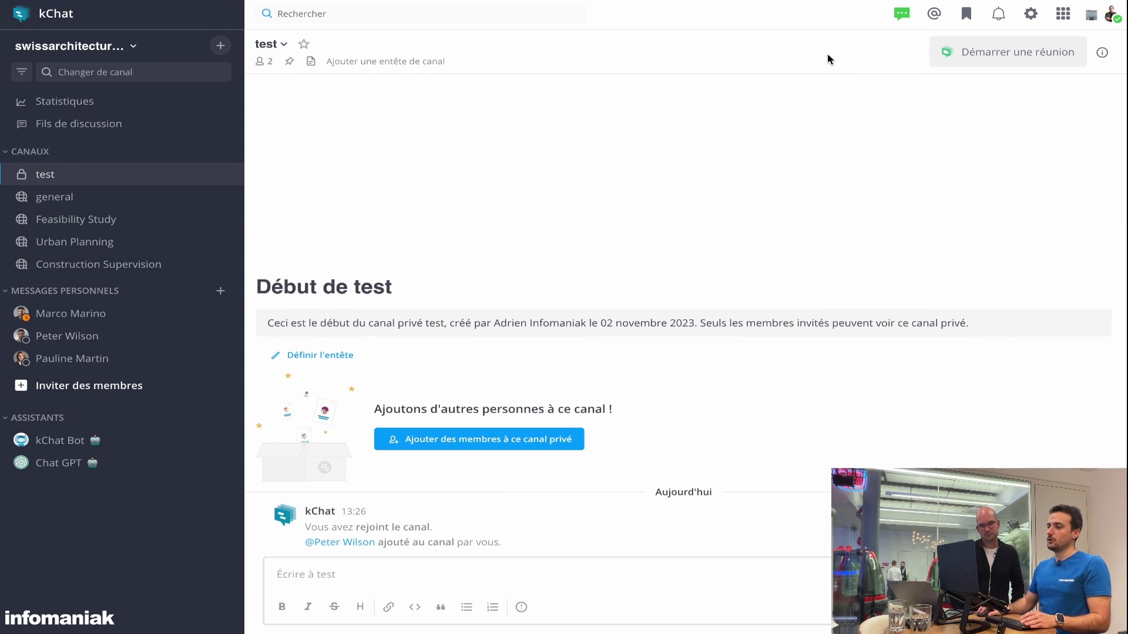
Post the message "Bonjour" in the general channel
{"action": "left_click", "coordinate": [85, 197]}
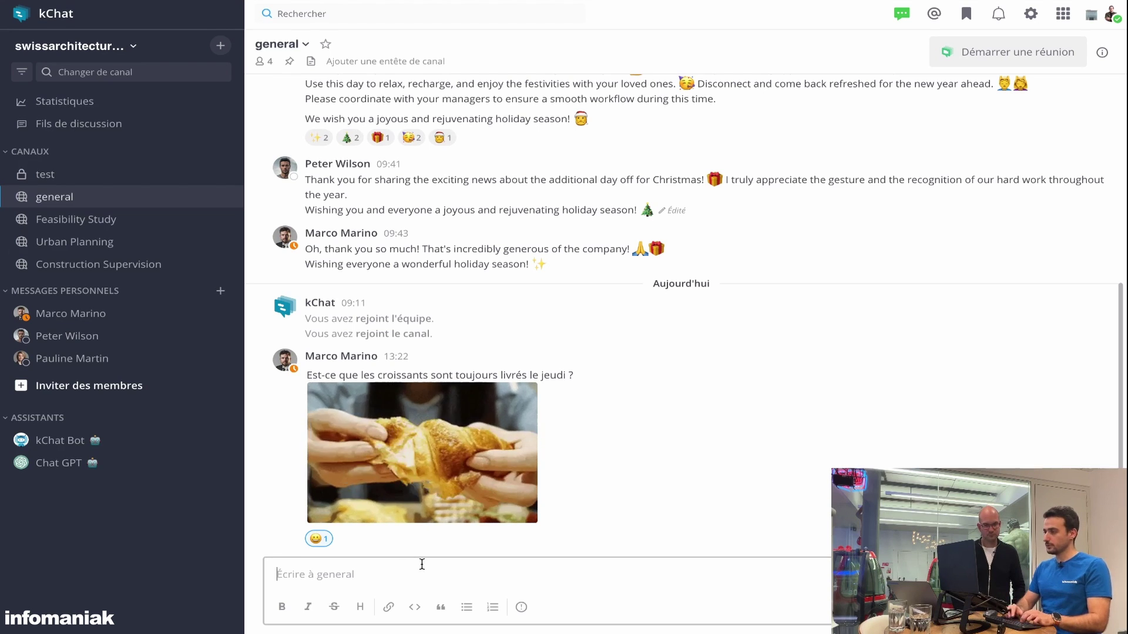
{"action": "type", "text": "Bonjour"}
{"action": "key", "text": "Return"}
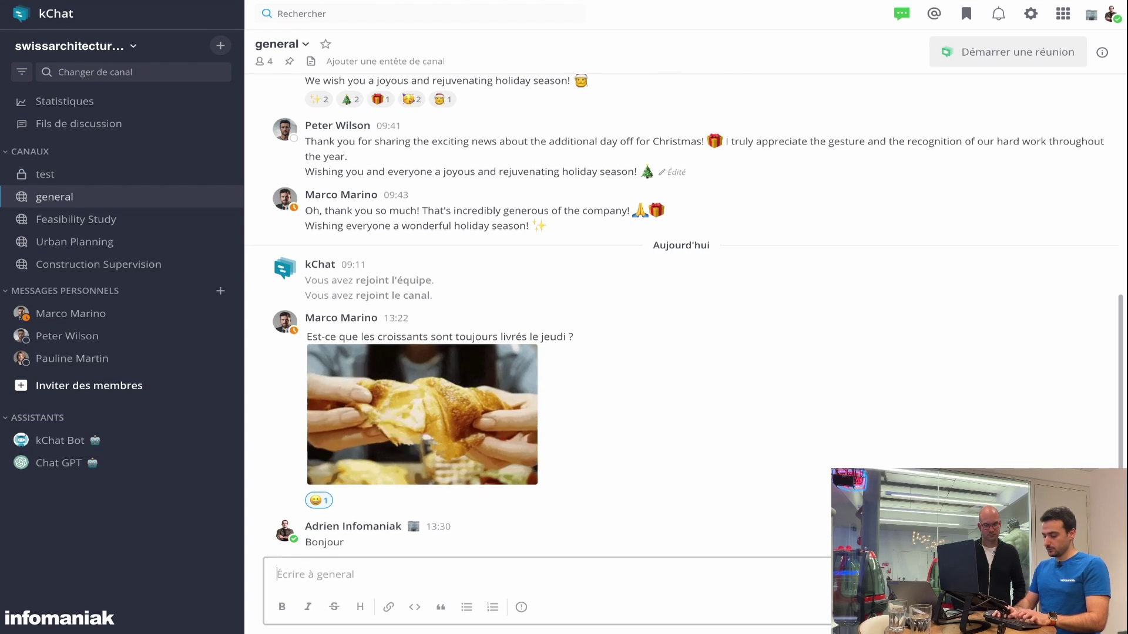
{"action": "type", "text": "@"}
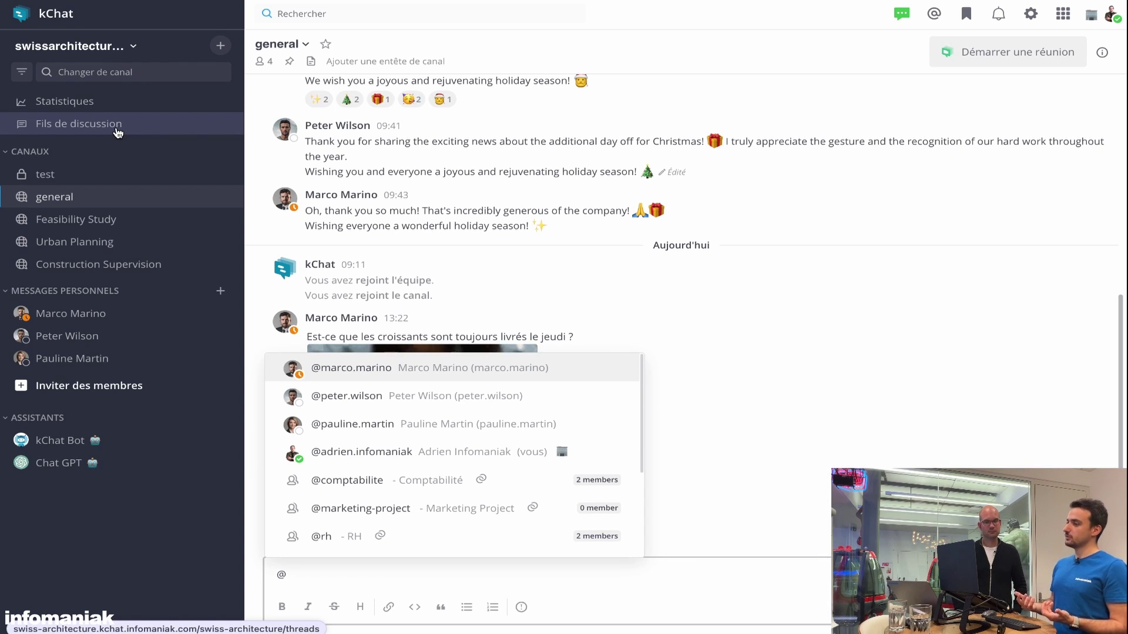
{"action": "left_click", "coordinate": [569, 302]}
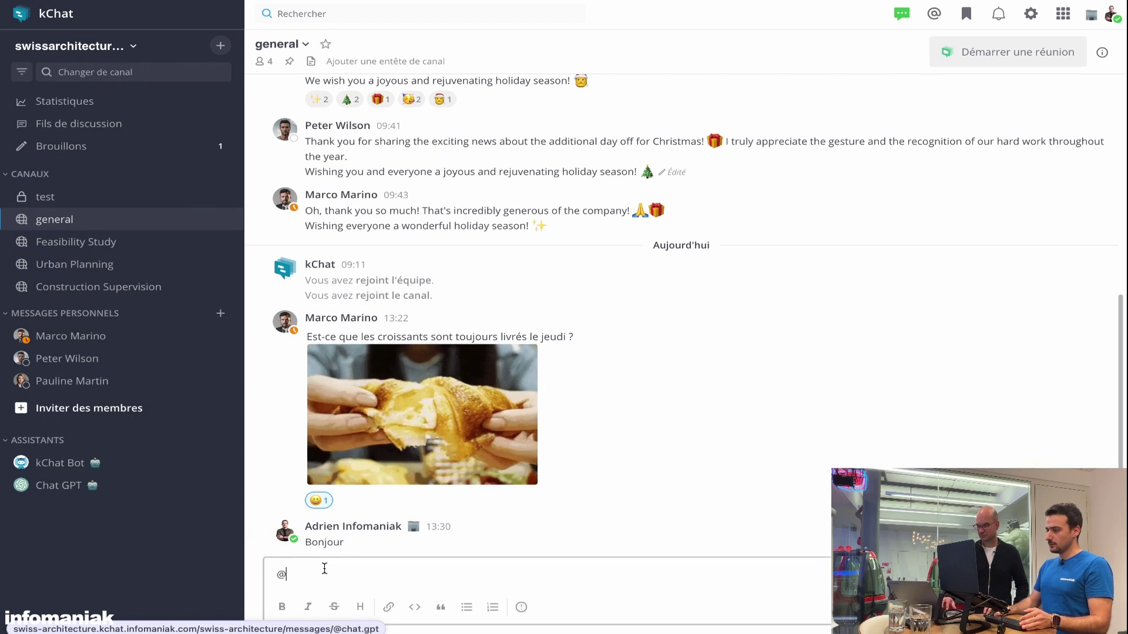
{"action": "key", "text": "BackSpace"}
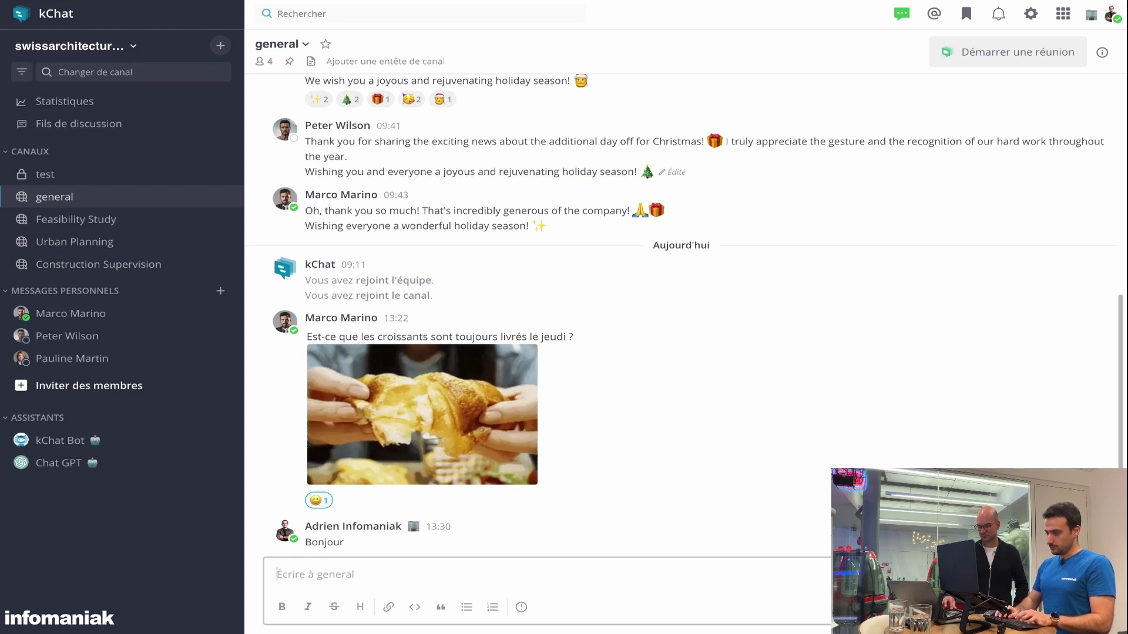
Post a message in the general channel that mentions the second colleague suggested for an @ mention
{"action": "type", "text": "@"}
{"action": "key", "text": "Down"}
{"action": "key", "text": "Return"}
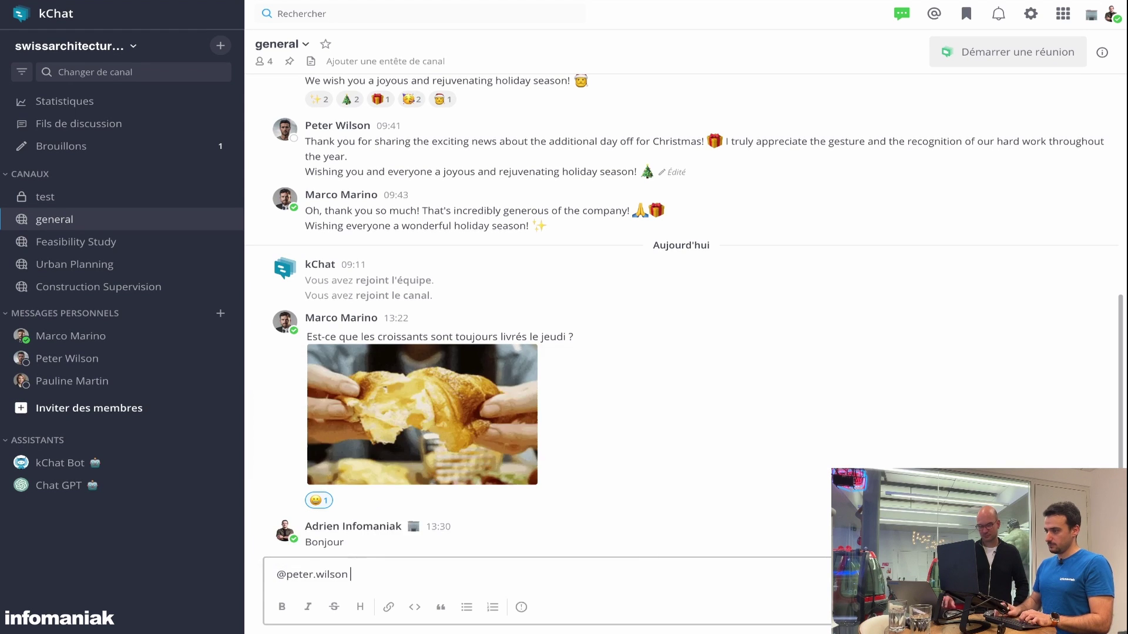
{"action": "key", "text": "Return"}
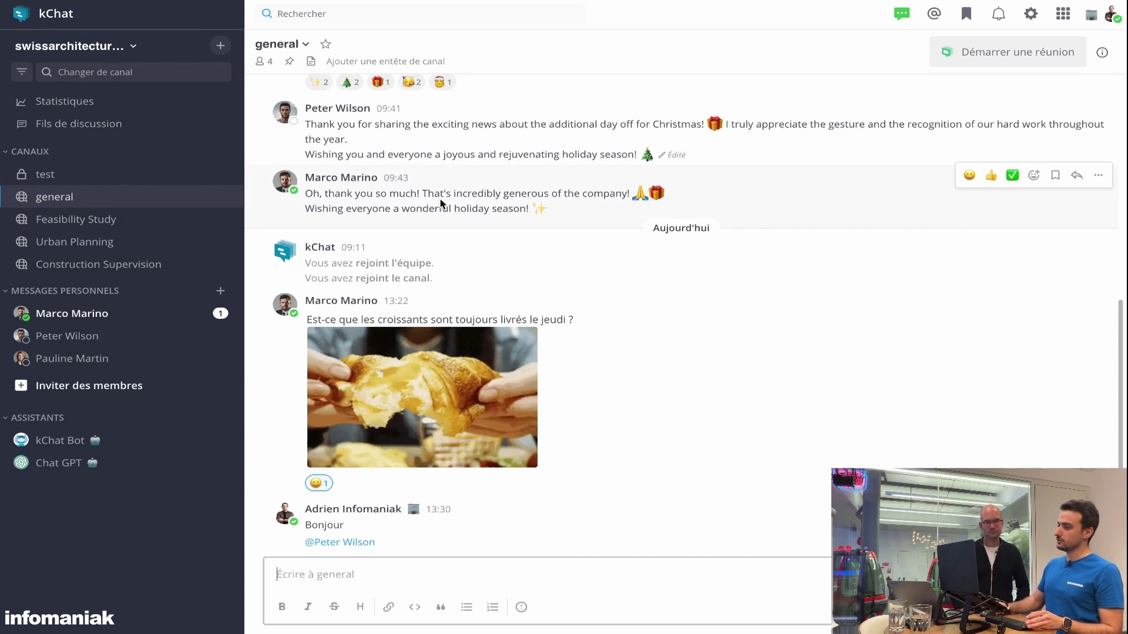
Read the unread direct message from a colleague and return to the general channel
{"action": "left_click", "coordinate": [146, 313]}
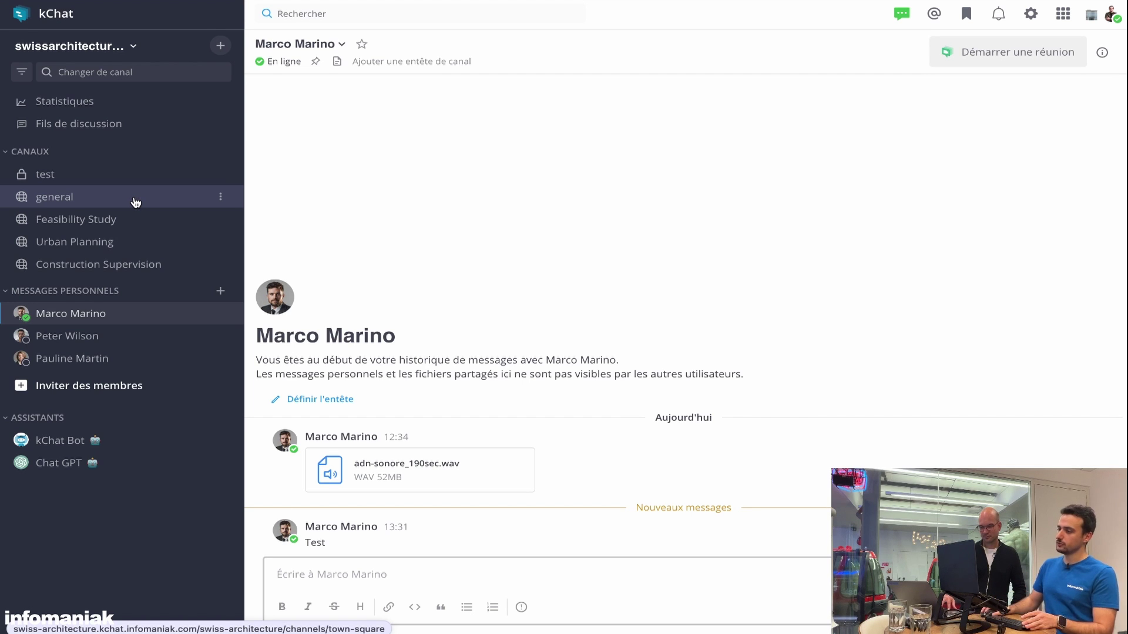
{"action": "left_click", "coordinate": [135, 203]}
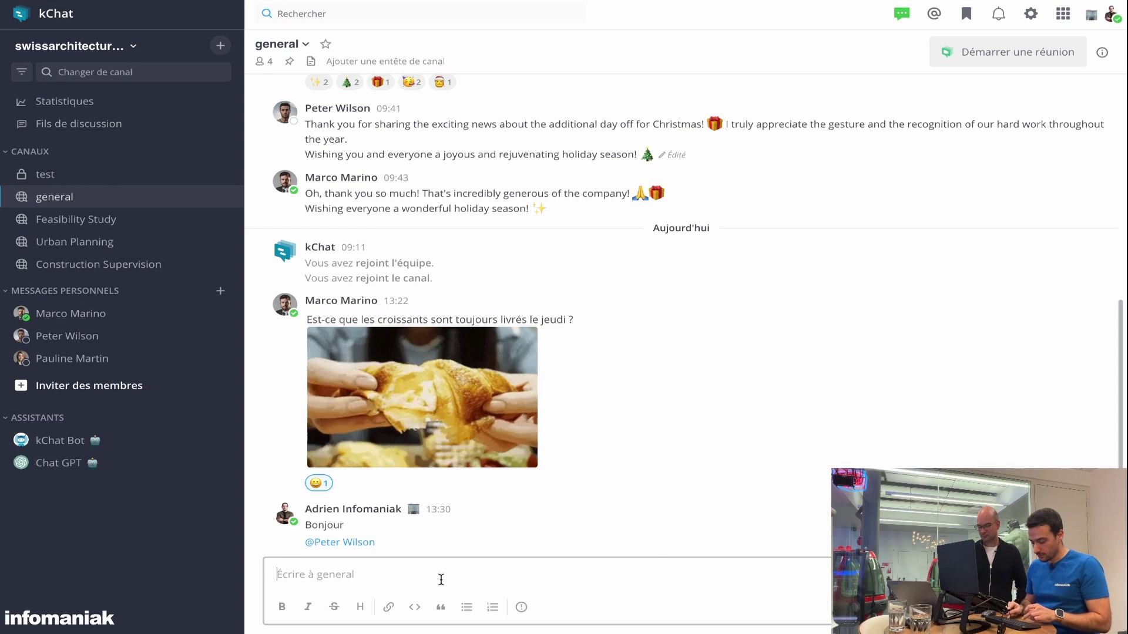
{"action": "type", "text": "@"}
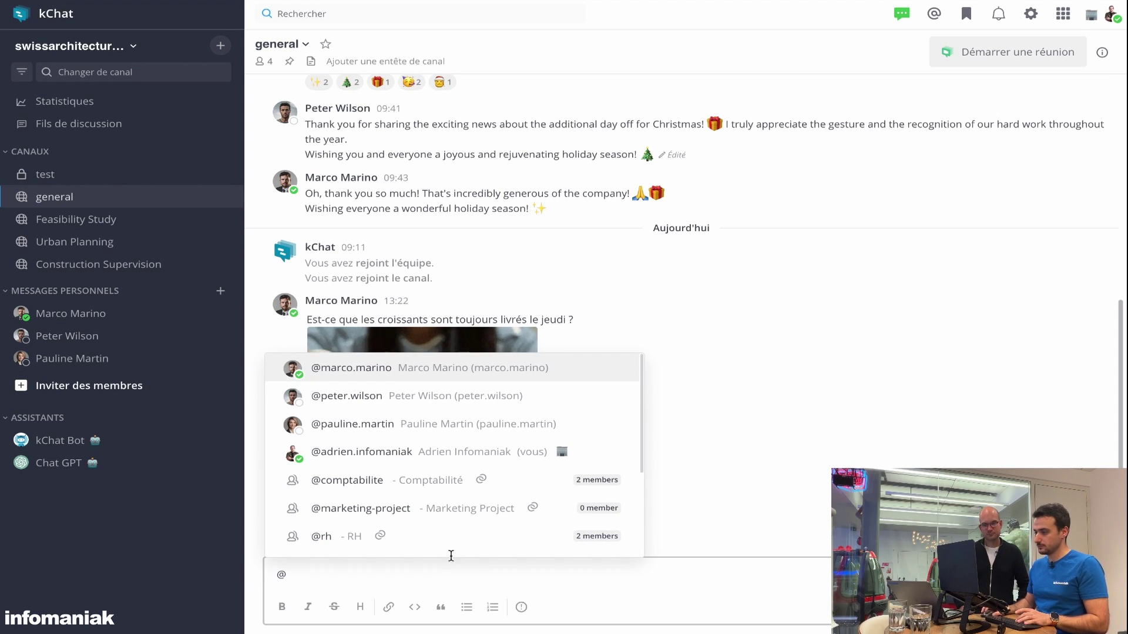
{"action": "scroll", "coordinate": [382, 529], "scroll_direction": "down", "scroll_amount": 1}
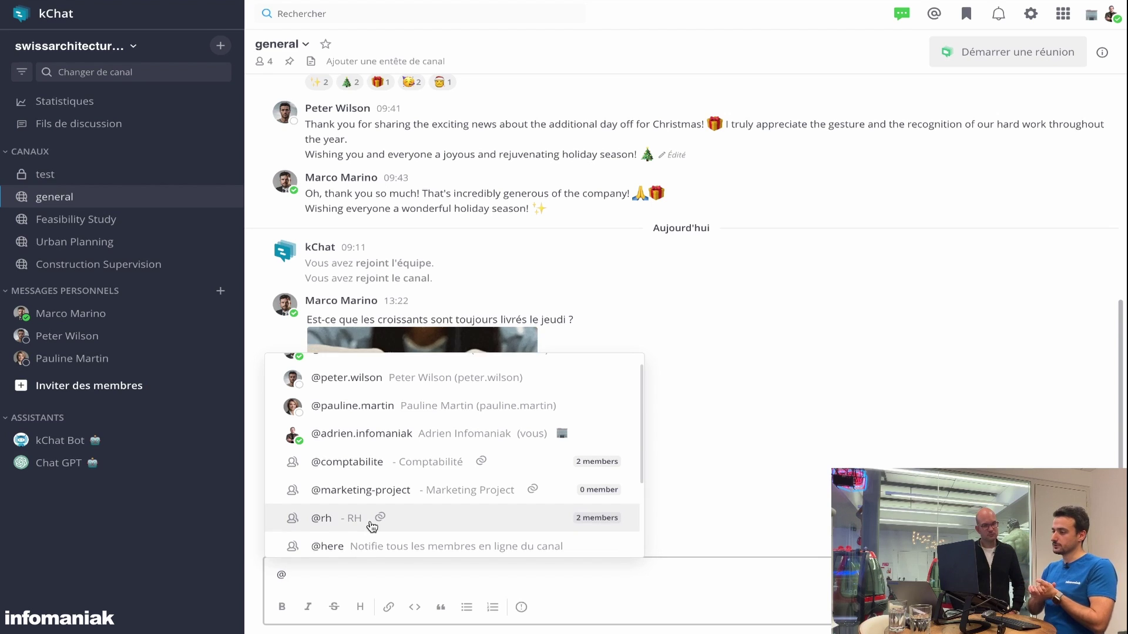
{"action": "left_click", "coordinate": [372, 524]}
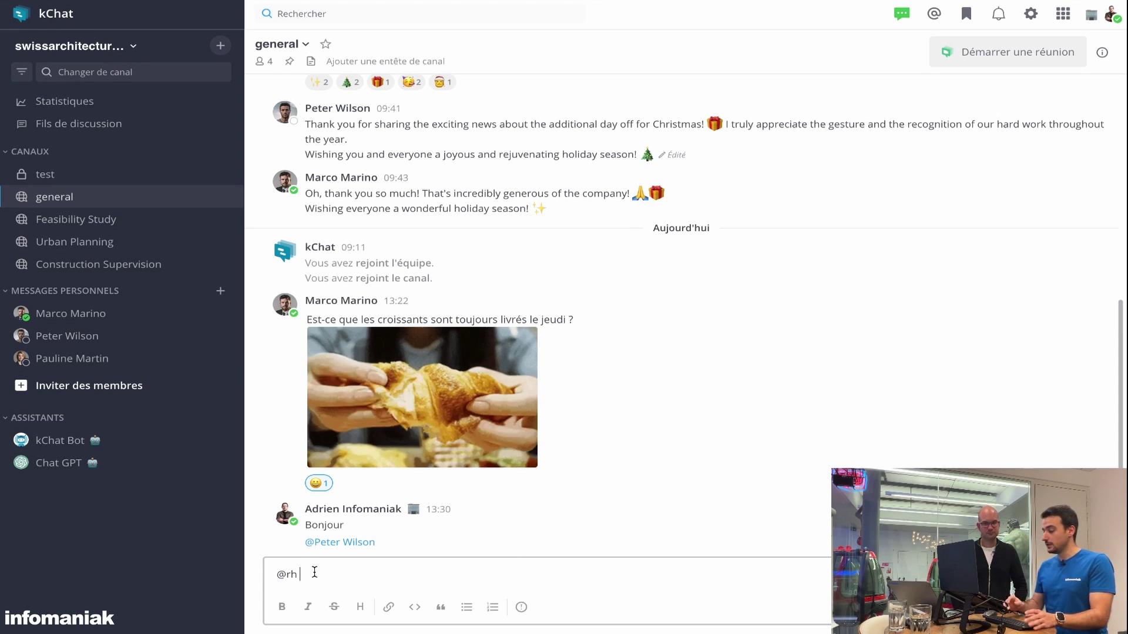
{"action": "type", "text": "@"}
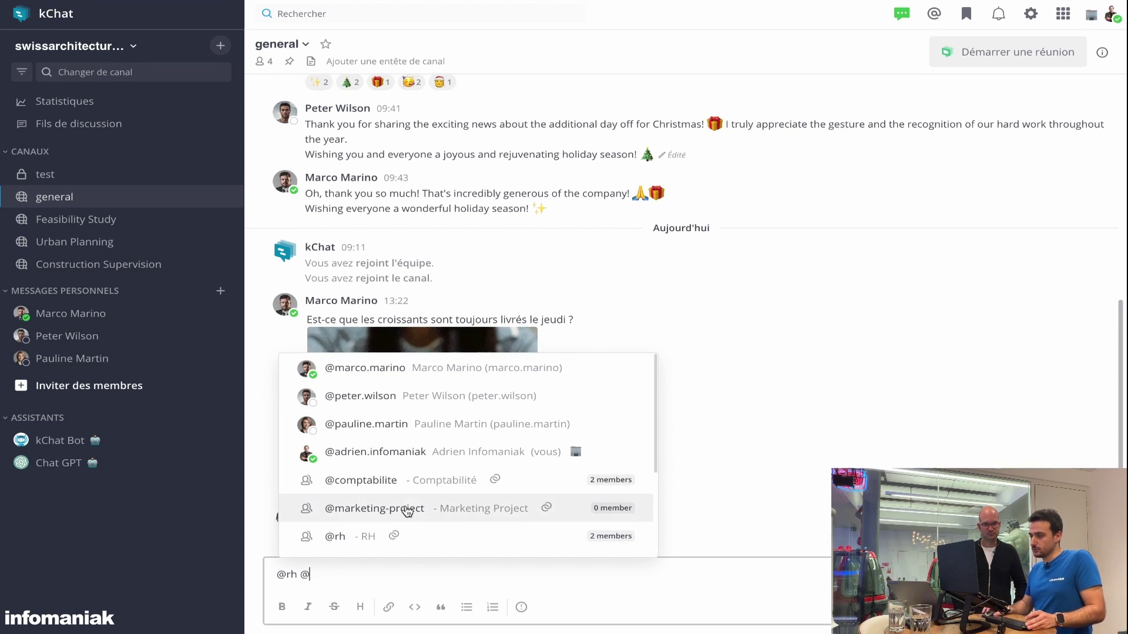
{"action": "left_click", "coordinate": [432, 487]}
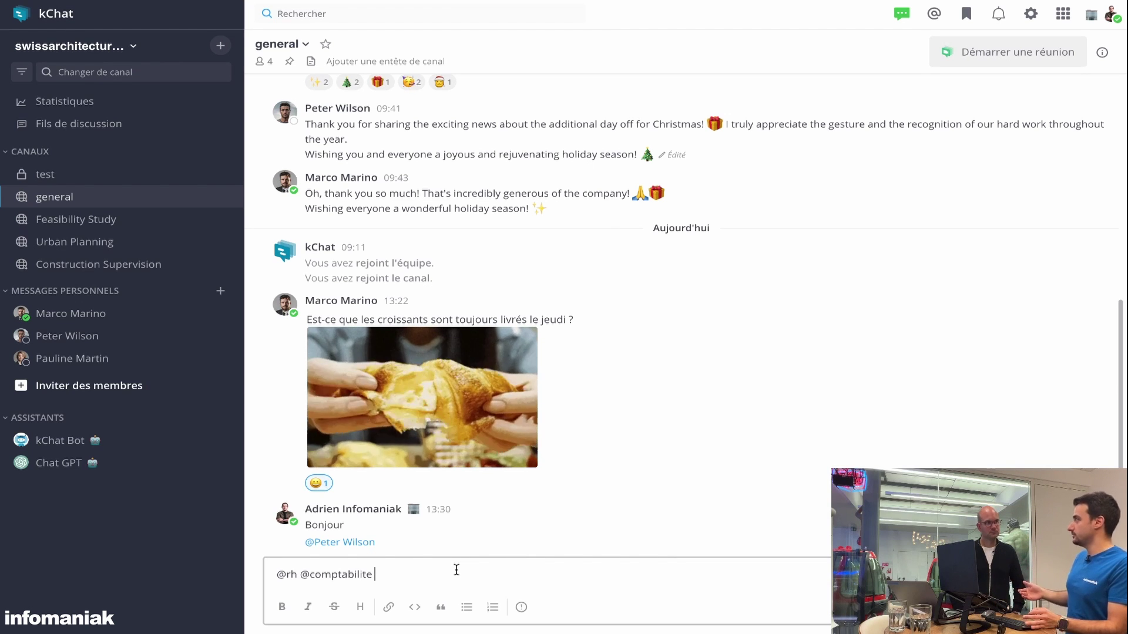
{"action": "key", "text": "ctrl+a"}
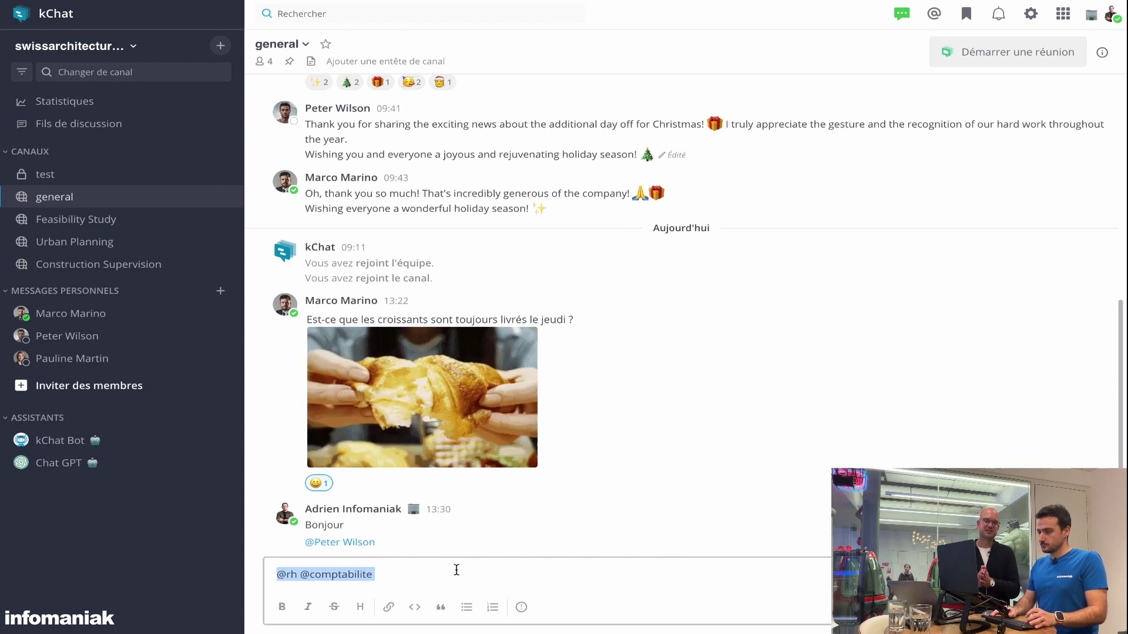
{"action": "key", "text": "BackSpace"}
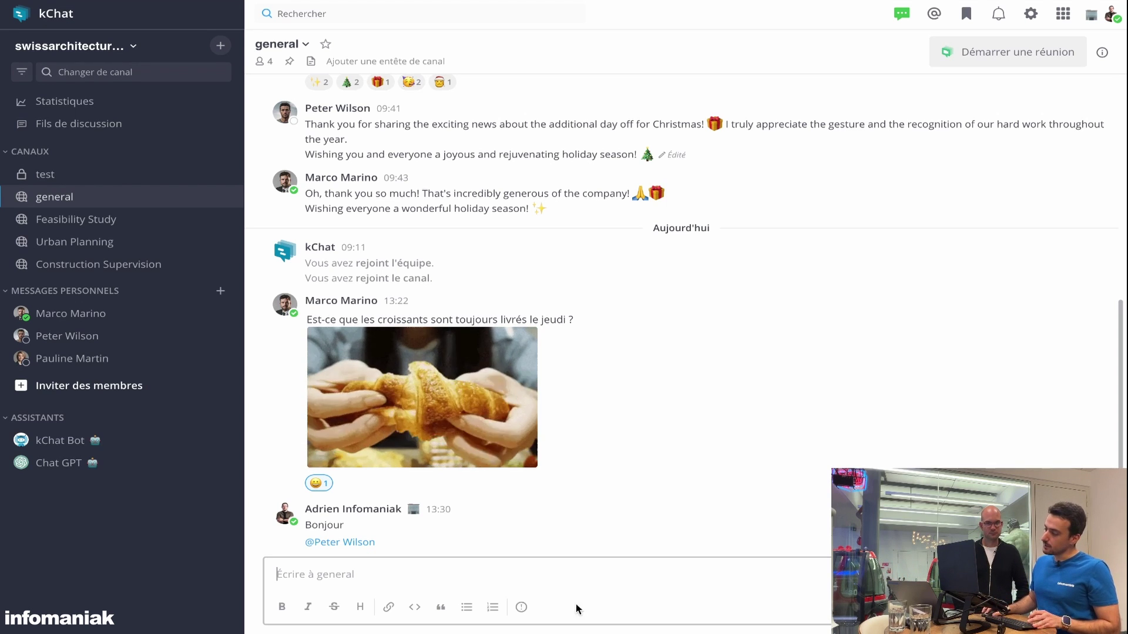
Try the Important and Urgent message priorities with an acknowledgement request, and cancel the priority settings
{"action": "left_click", "coordinate": [522, 607]}
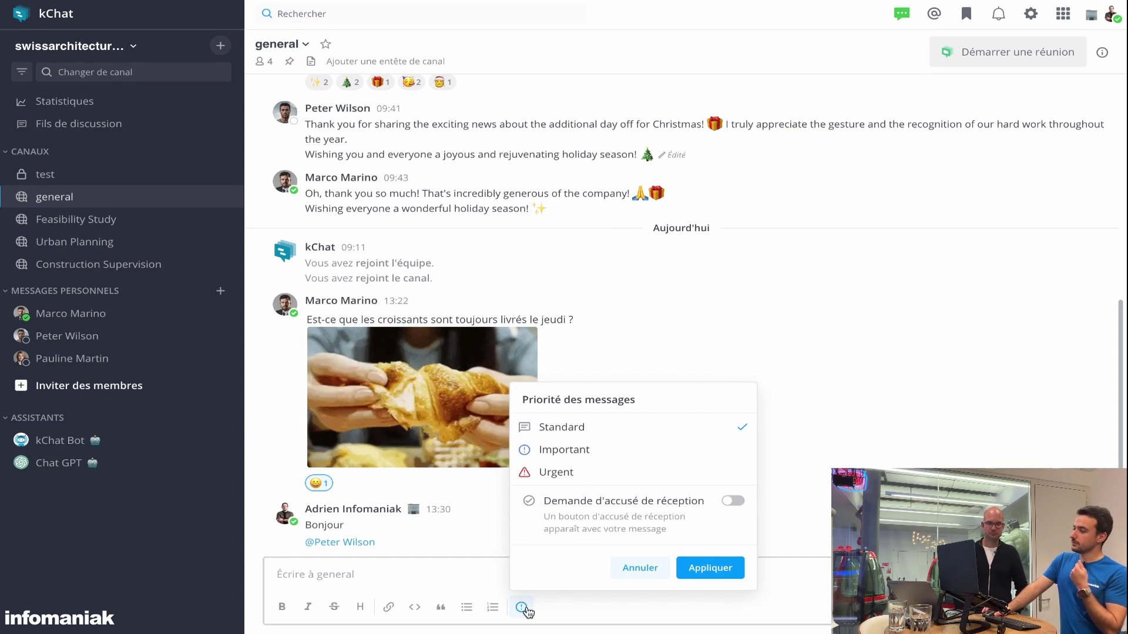
{"action": "left_click", "coordinate": [602, 460]}
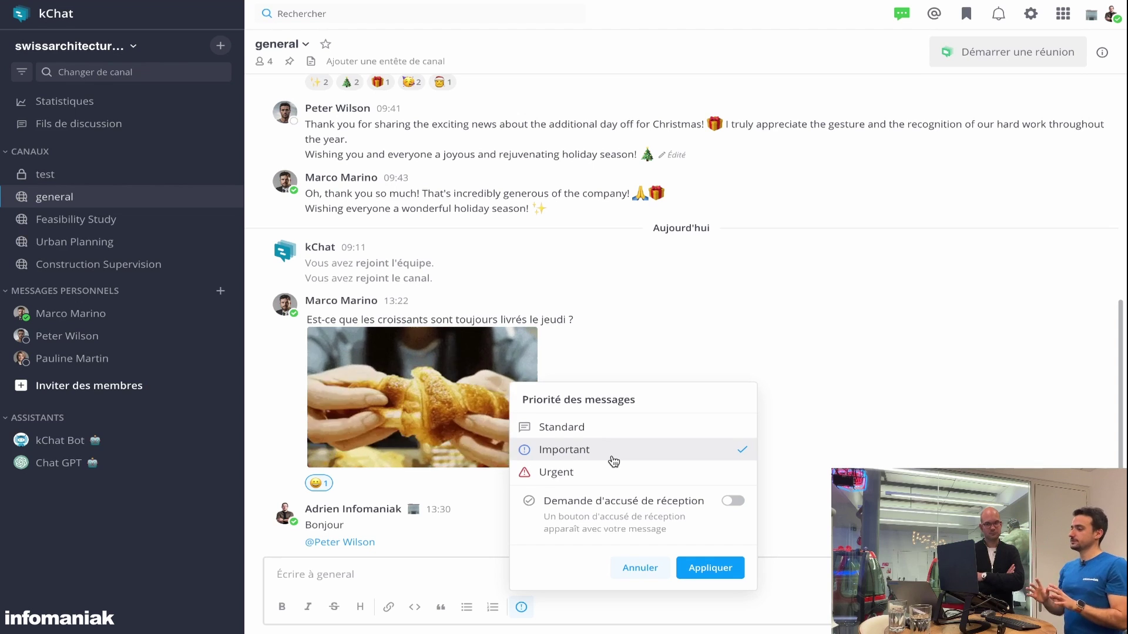
{"action": "left_click", "coordinate": [611, 473]}
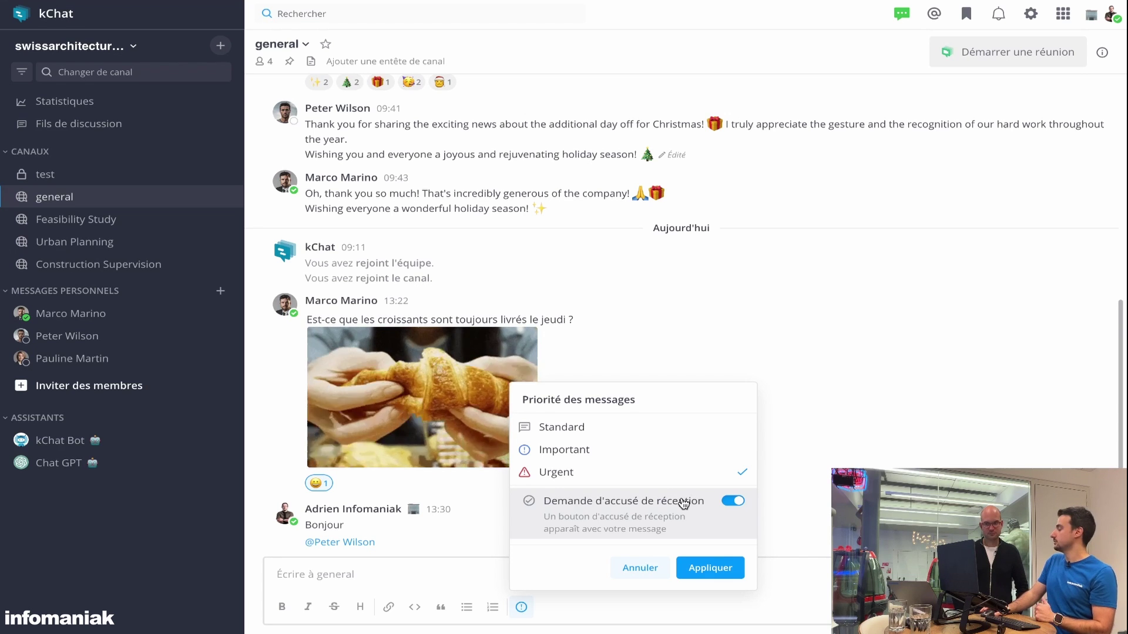
{"action": "left_click", "coordinate": [655, 565]}
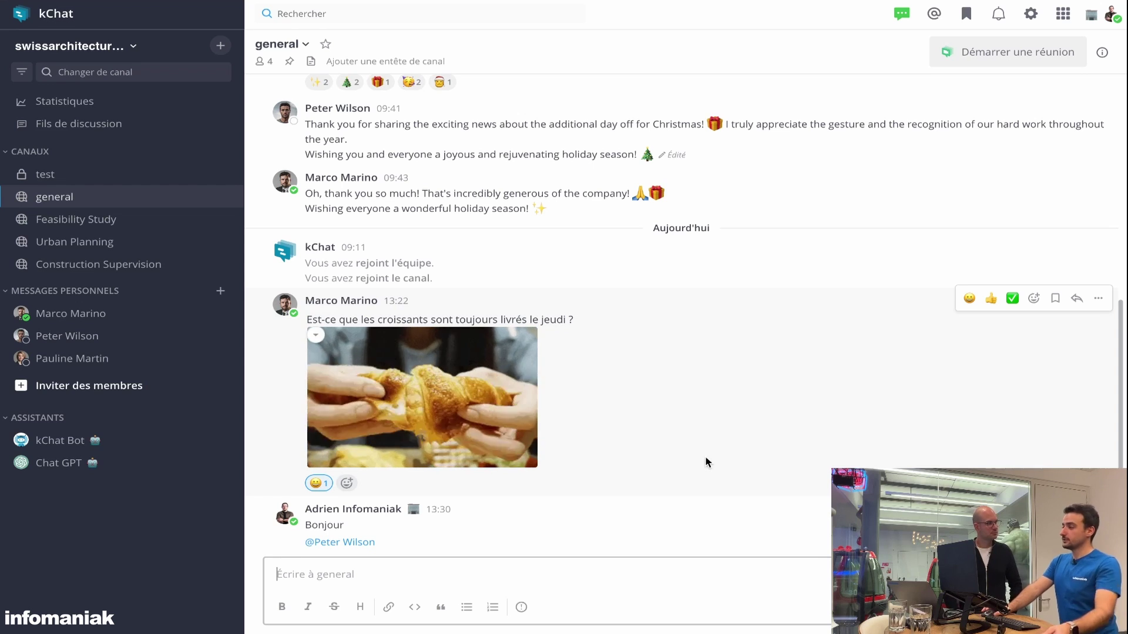
Try the suggested En réunion status, clear it, and set the custom status to Parti déjeuner for 30 minutes
{"action": "left_click", "coordinate": [1110, 18]}
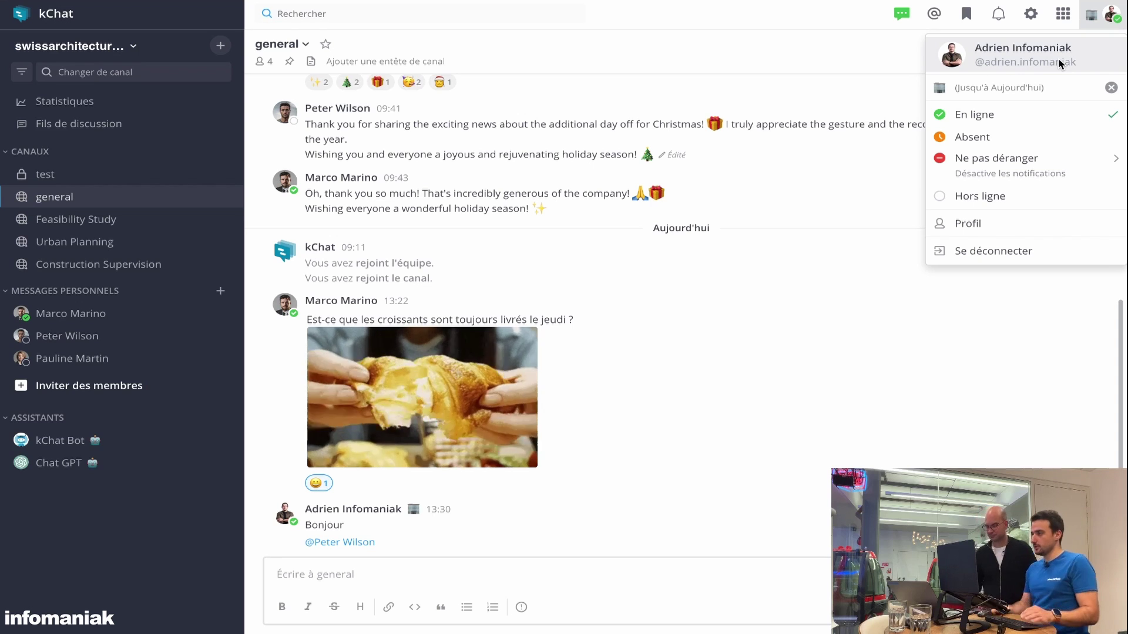
{"action": "left_click", "coordinate": [971, 88]}
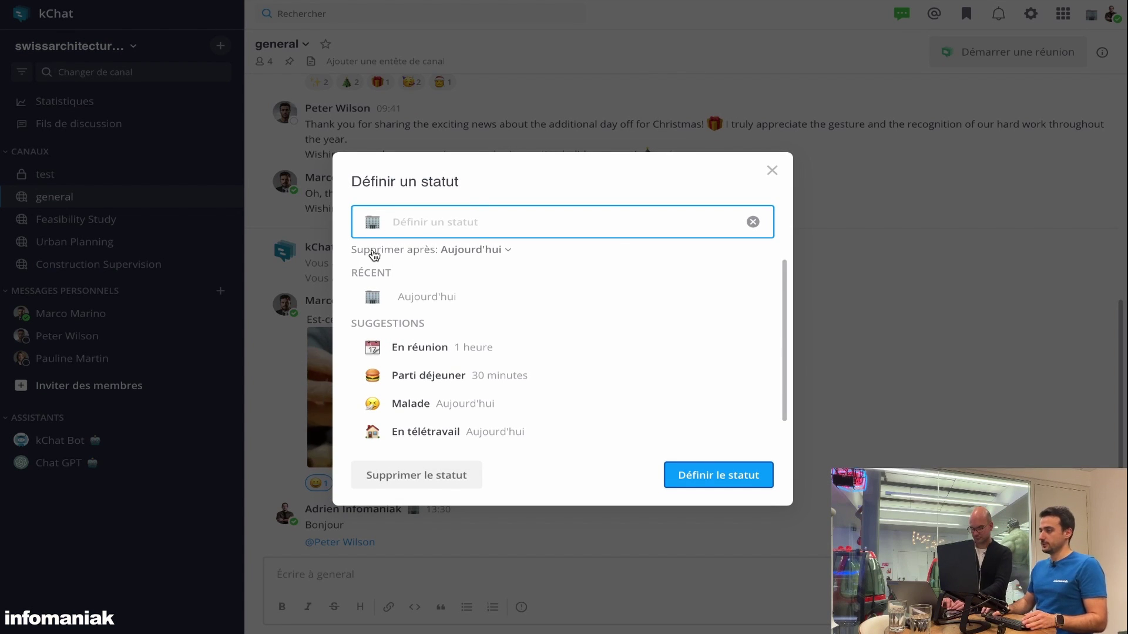
{"action": "left_click", "coordinate": [372, 224]}
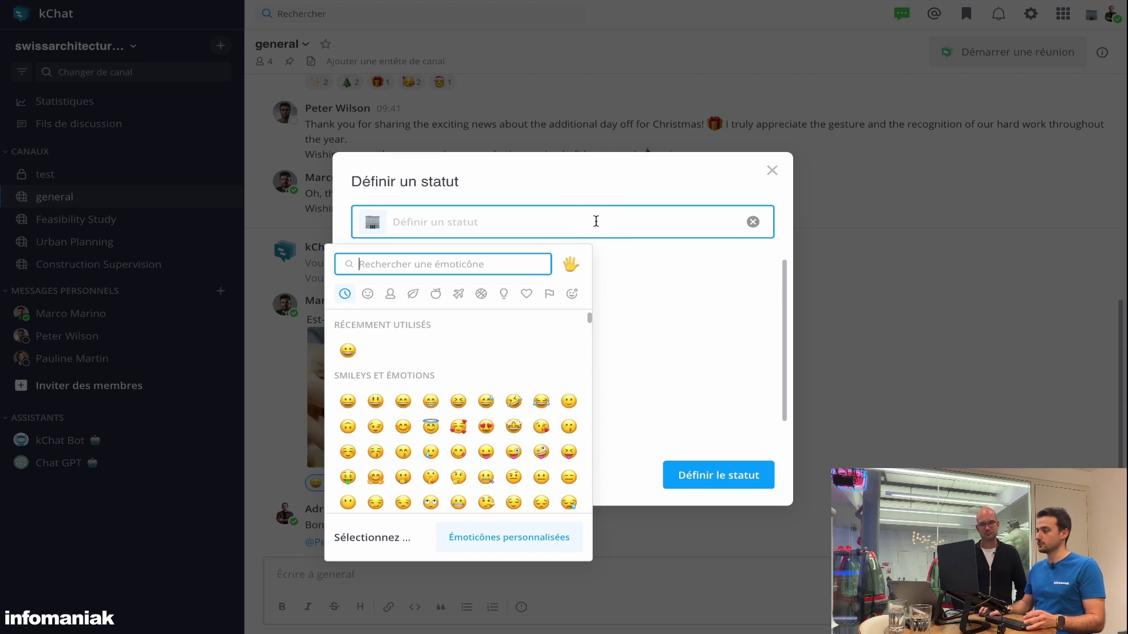
{"action": "left_click", "coordinate": [588, 200]}
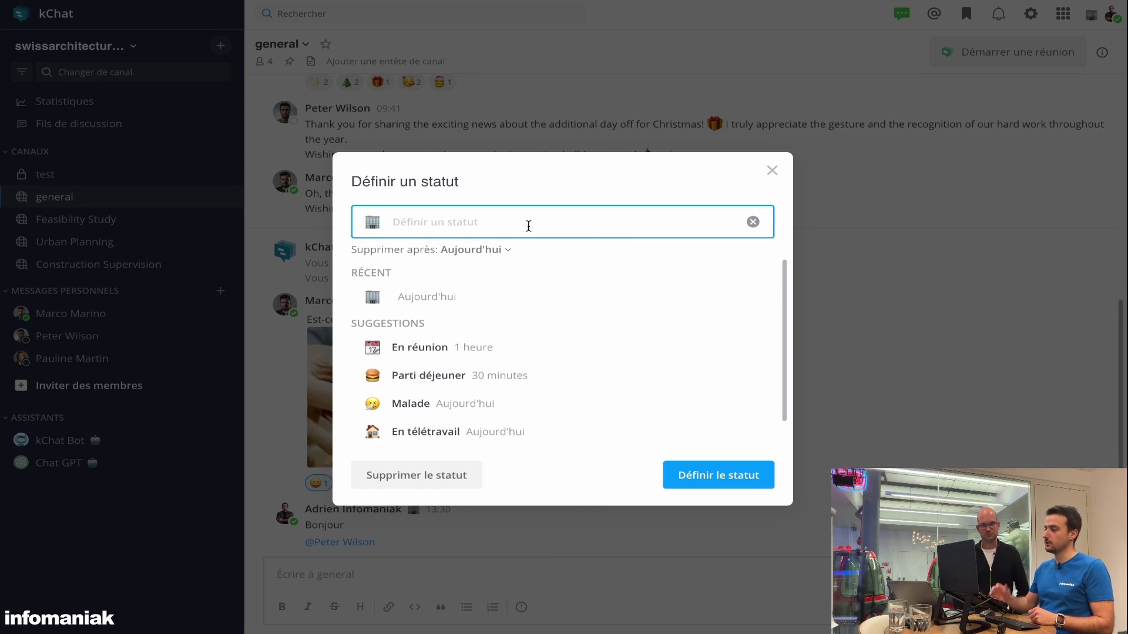
{"action": "left_click", "coordinate": [471, 356]}
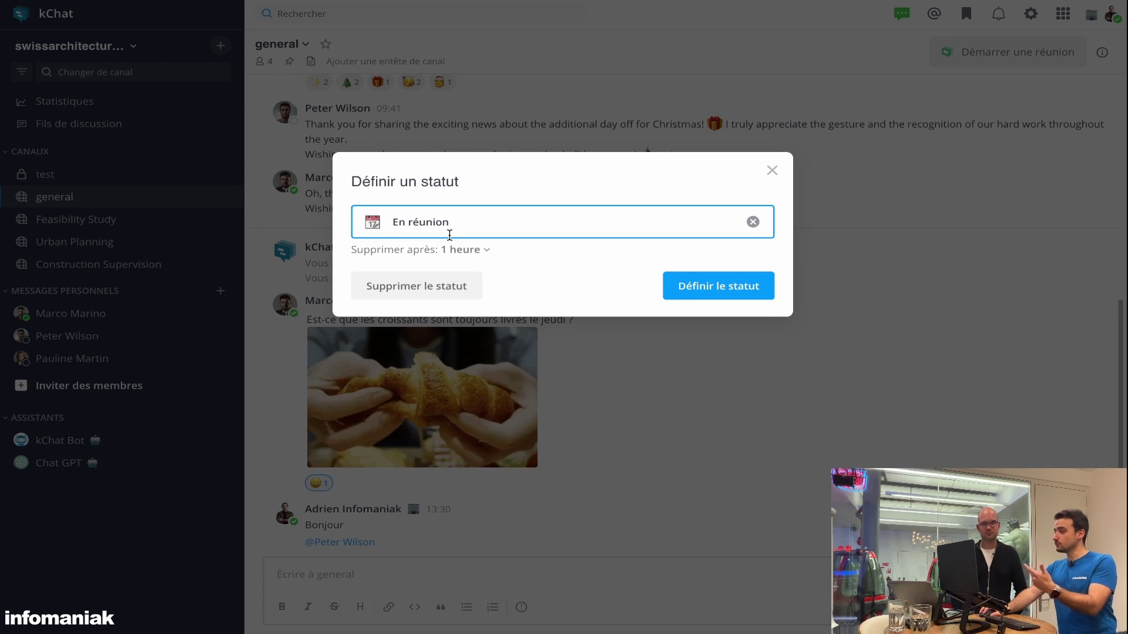
{"action": "left_click", "coordinate": [753, 222]}
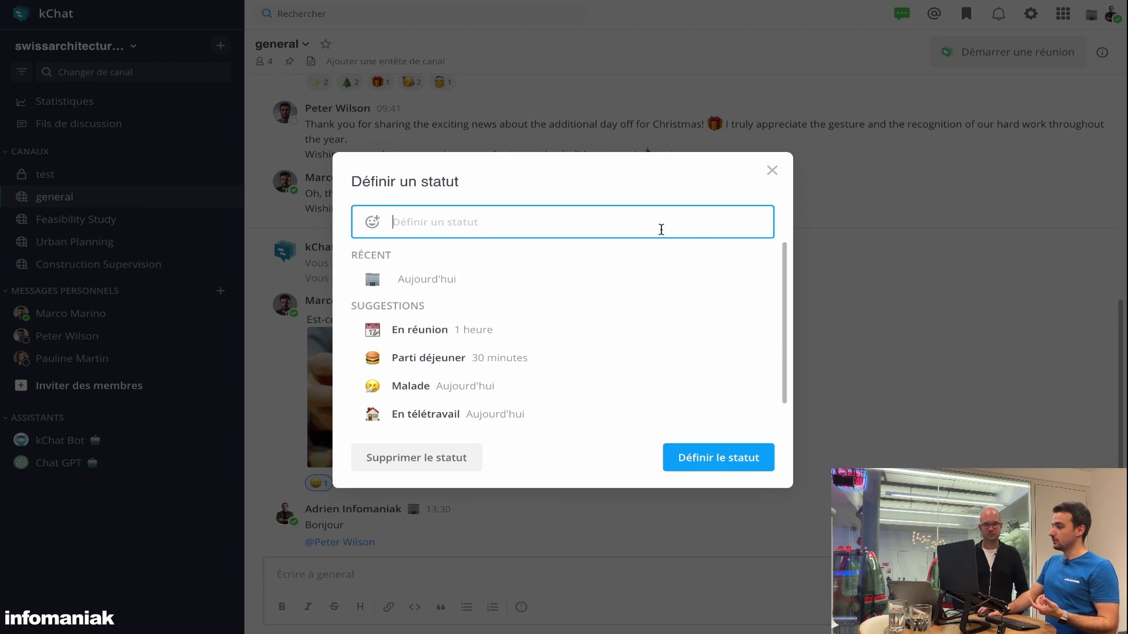
{"action": "left_click", "coordinate": [554, 362]}
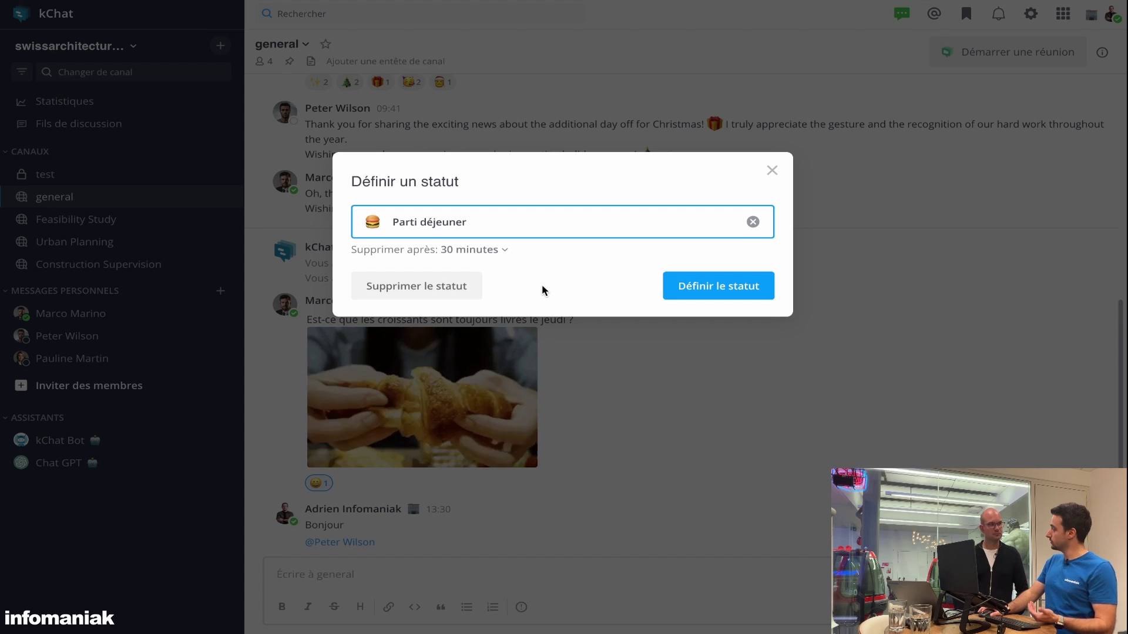
{"action": "left_click", "coordinate": [676, 286]}
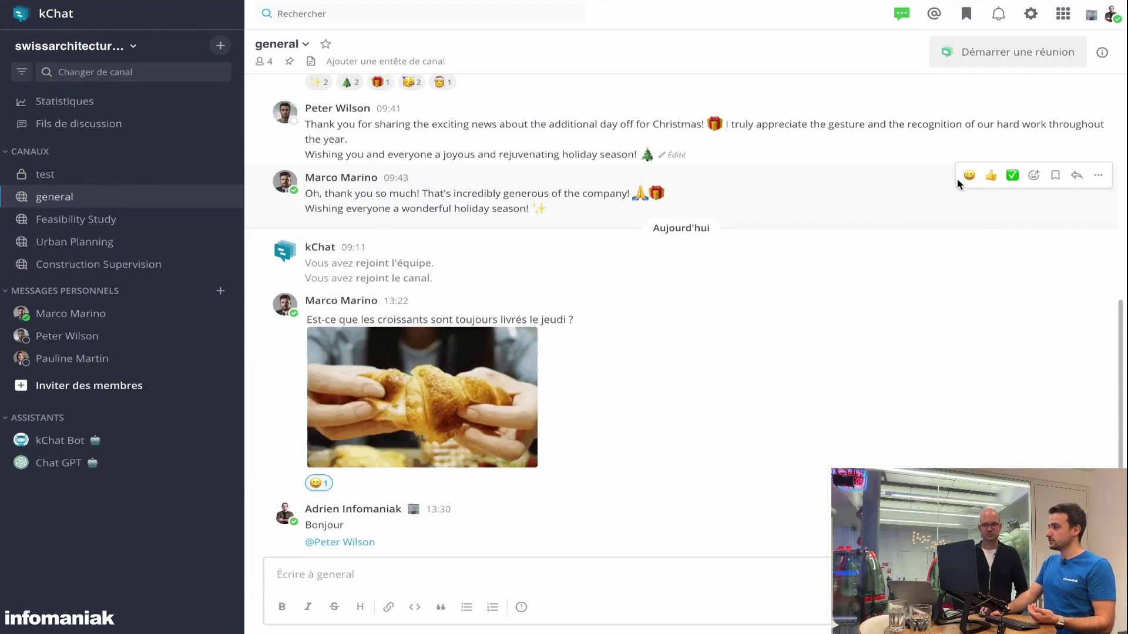
Set the custom status to the recent office building emoji without text, removed after Aujourd'hui
{"action": "mouse_move", "coordinate": [1094, 22]}
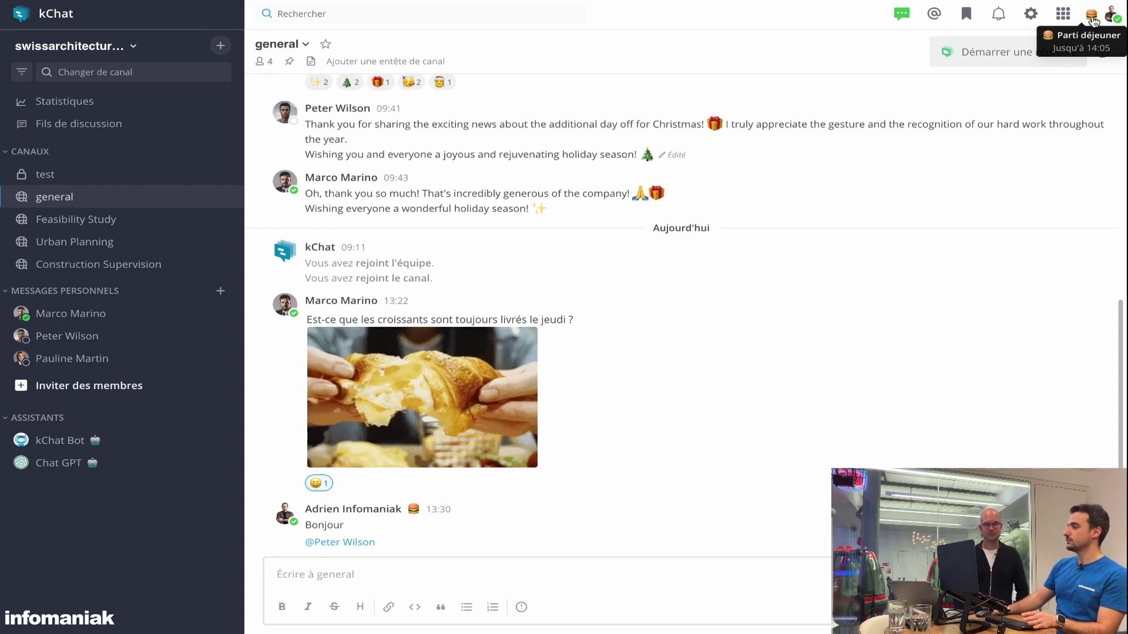
{"action": "left_click", "coordinate": [1091, 18]}
{"action": "left_click", "coordinate": [428, 325]}
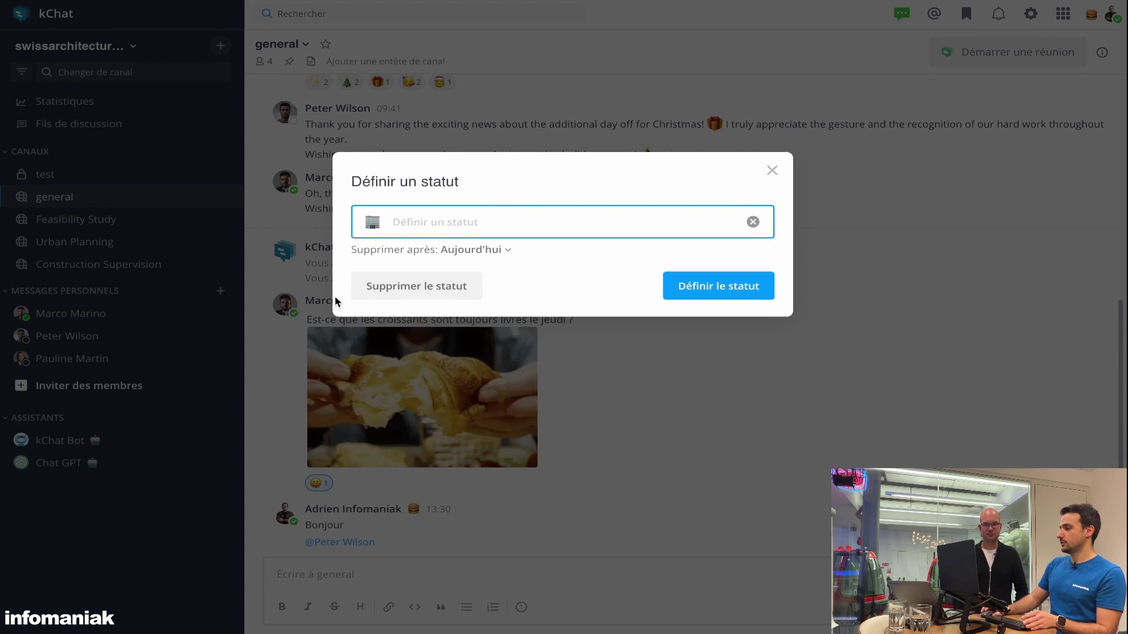
{"action": "left_click", "coordinate": [665, 293]}
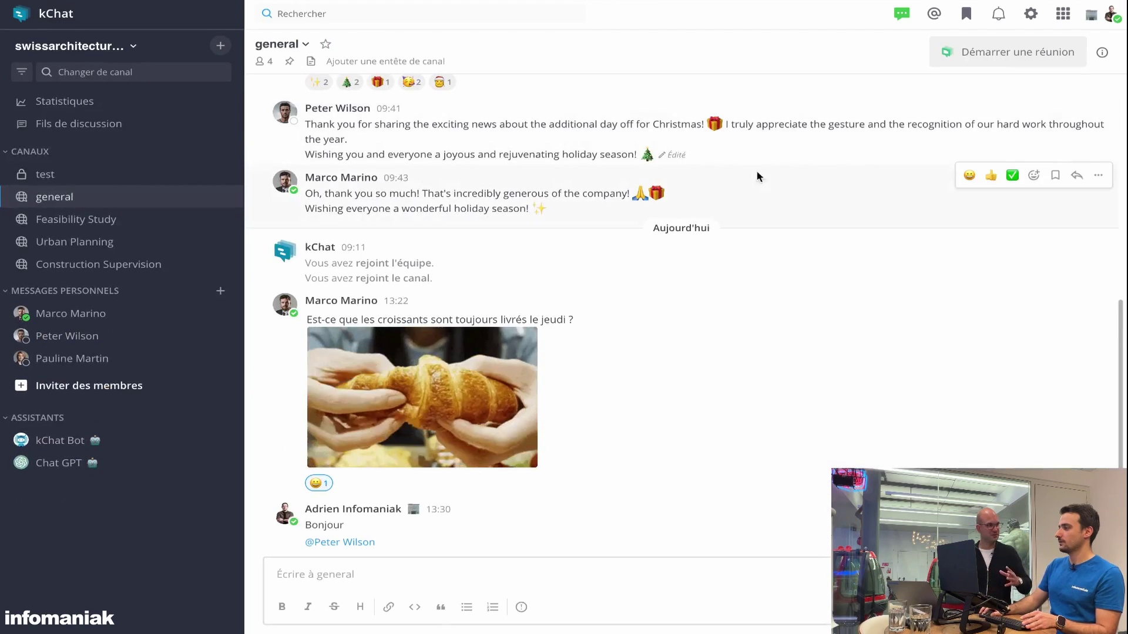
Review the availability options, including Ne pas déranger, and set the availability to Absent
{"action": "left_click", "coordinate": [1107, 15]}
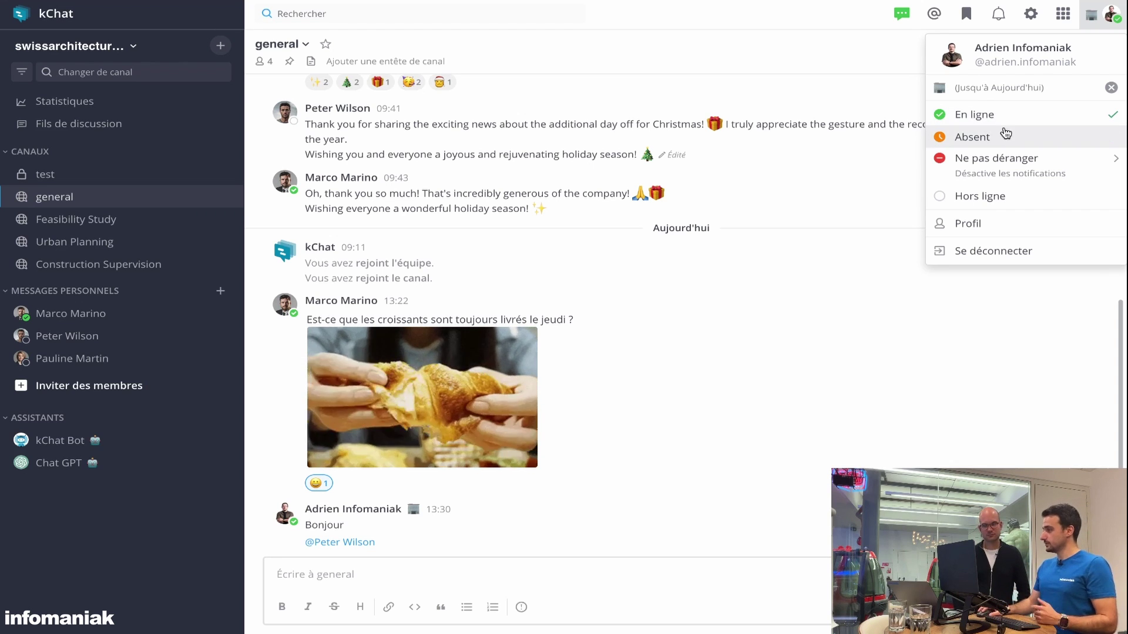
{"action": "mouse_move", "coordinate": [1030, 158]}
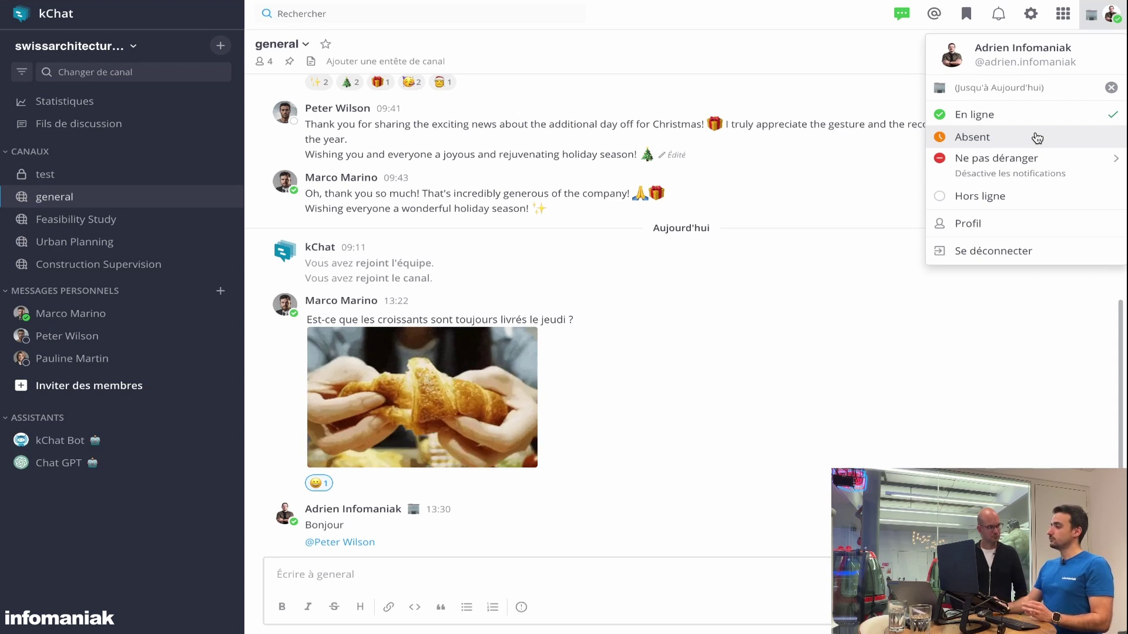
{"action": "left_click", "coordinate": [1037, 138]}
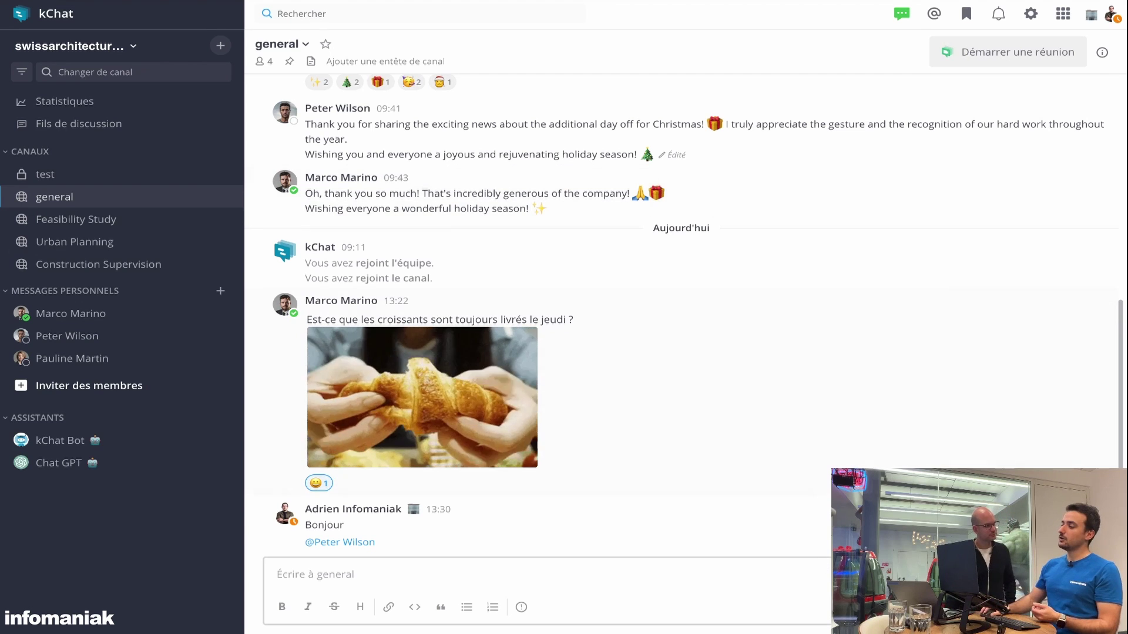
Leave the message priority settings unapplied, set the availability to En ligne, and reopen the availability options
{"action": "left_click", "coordinate": [521, 607]}
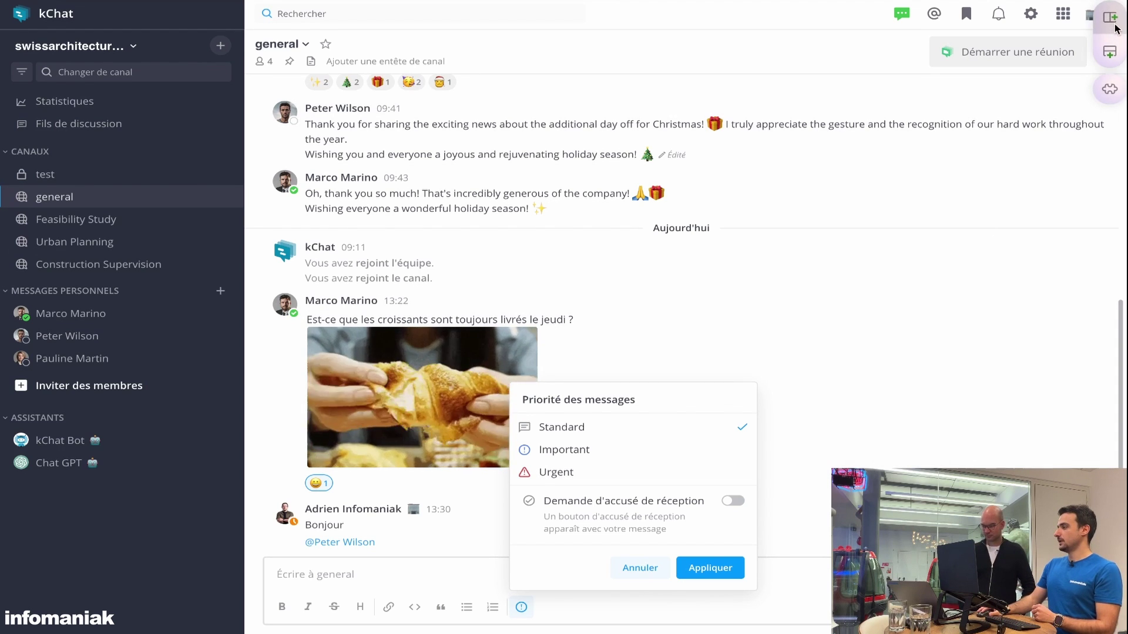
{"action": "left_click", "coordinate": [1109, 16]}
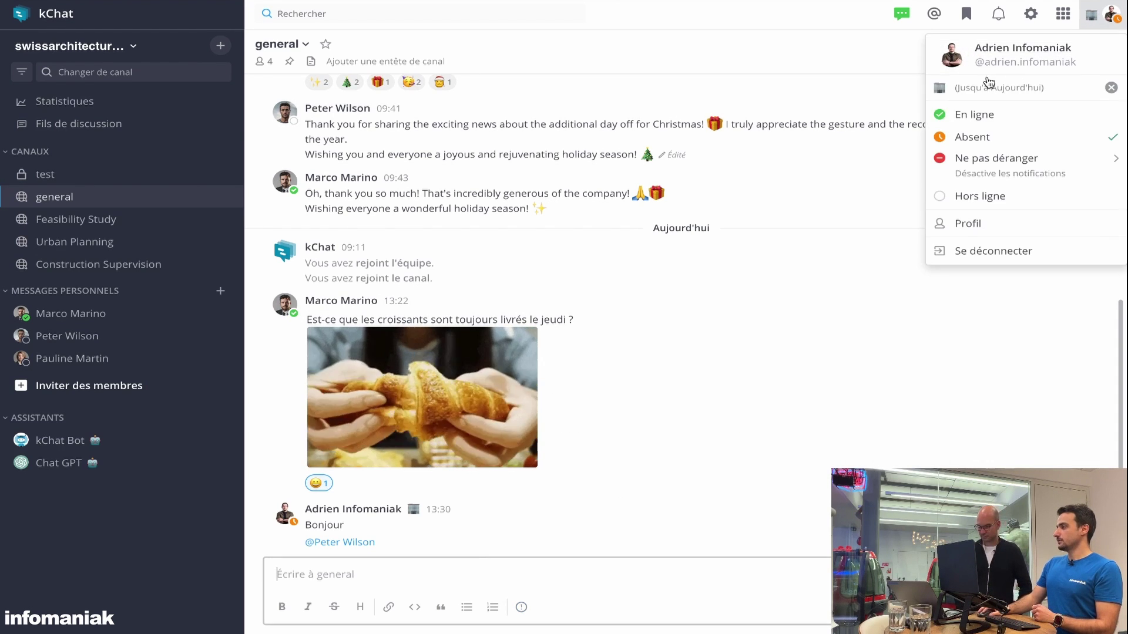
{"action": "left_click", "coordinate": [975, 115]}
{"action": "left_click", "coordinate": [1109, 16]}
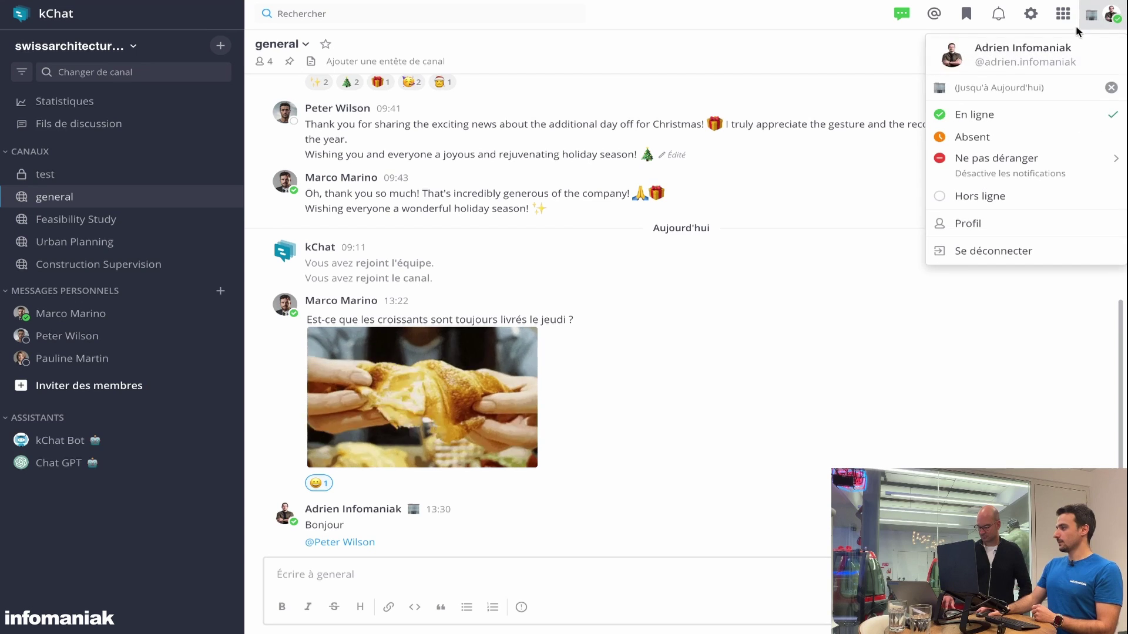
Accept the colleague's incoming call and allow kMeet and the browser to access the camera and microphone
{"action": "left_click", "coordinate": [810, 309]}
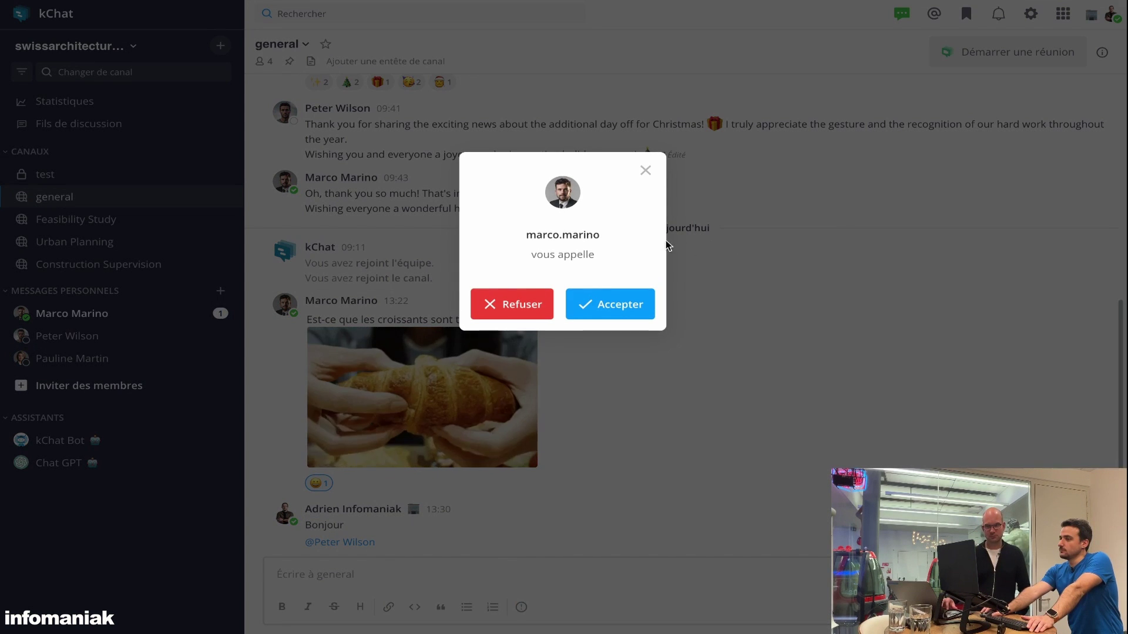
{"action": "left_click", "coordinate": [580, 303]}
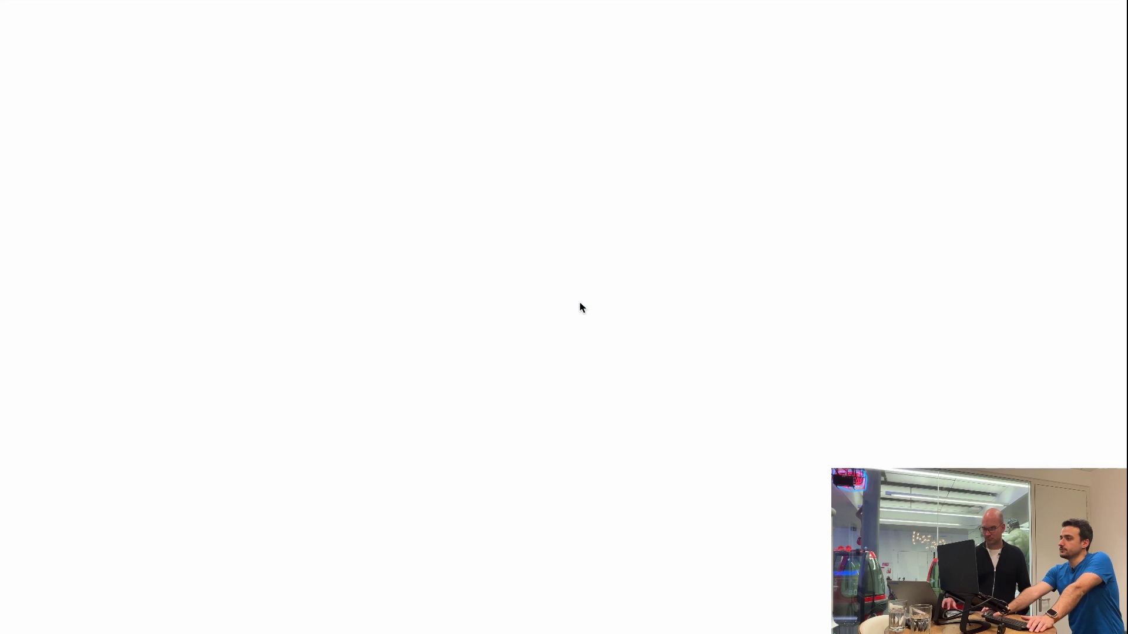
{"action": "left_click", "coordinate": [442, 228]}
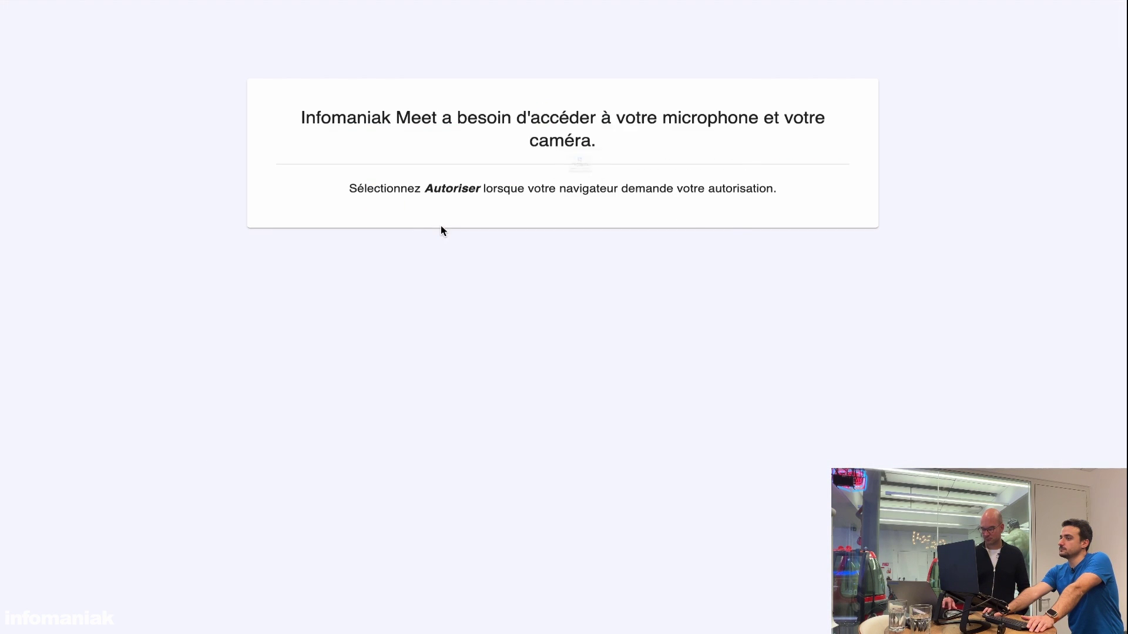
{"action": "left_click", "coordinate": [636, 222]}
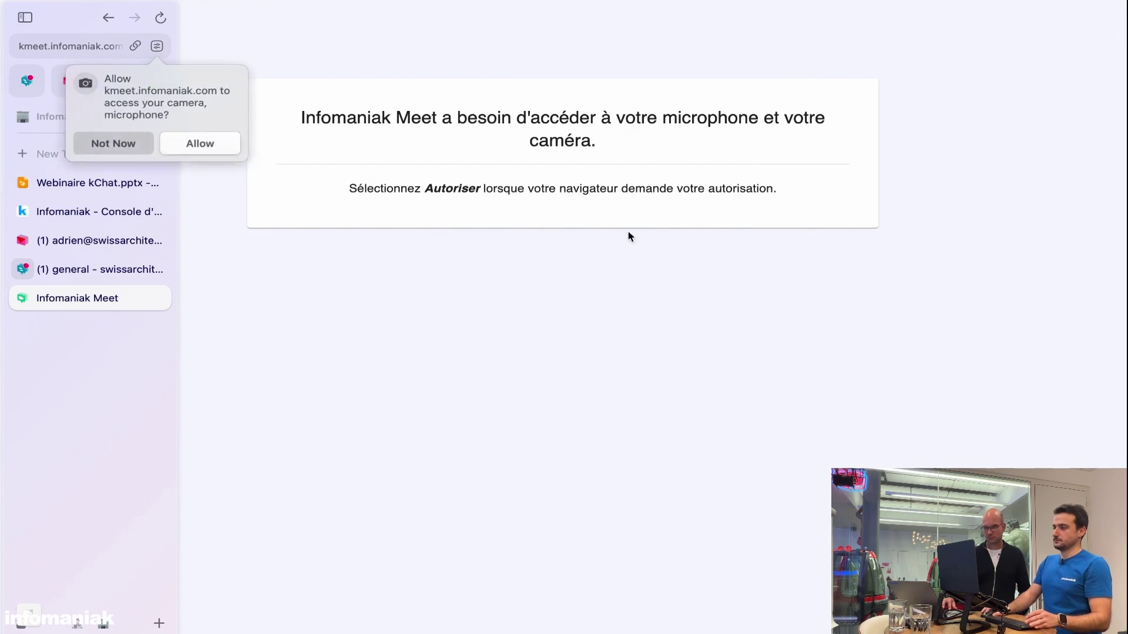
{"action": "left_click", "coordinate": [199, 144]}
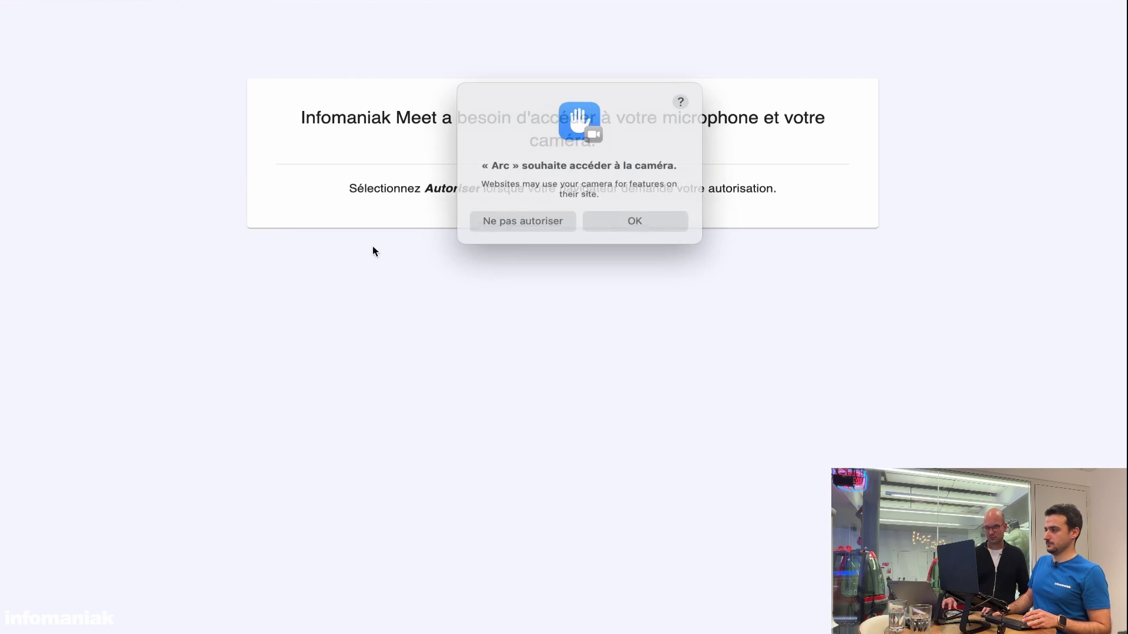
{"action": "left_click", "coordinate": [624, 218]}
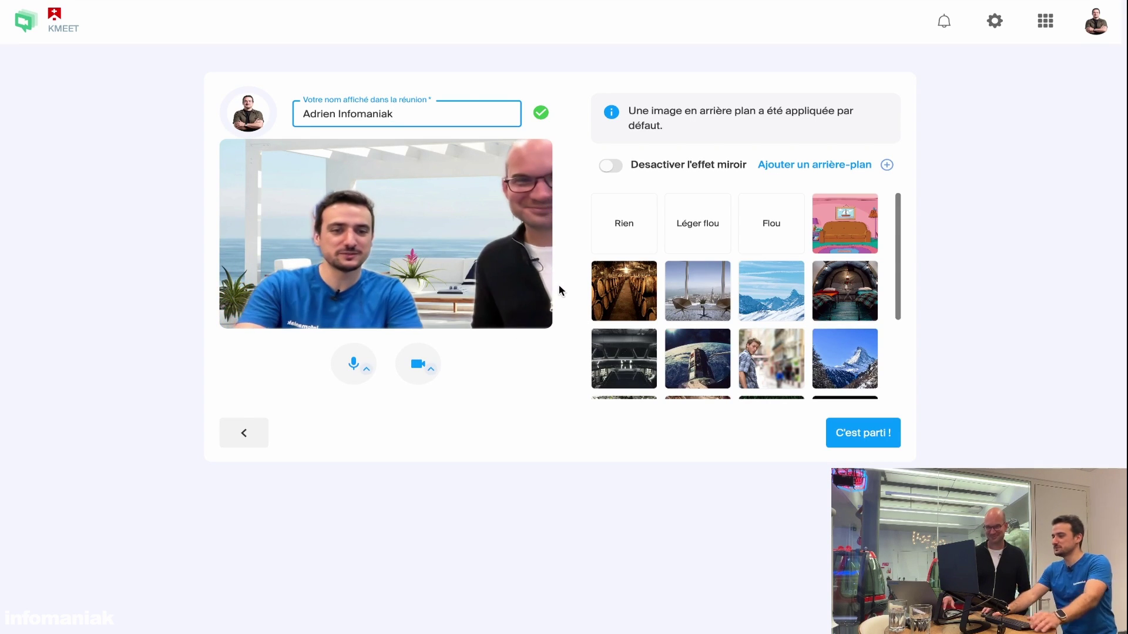
{"action": "key", "text": "XF86AudioMute"}
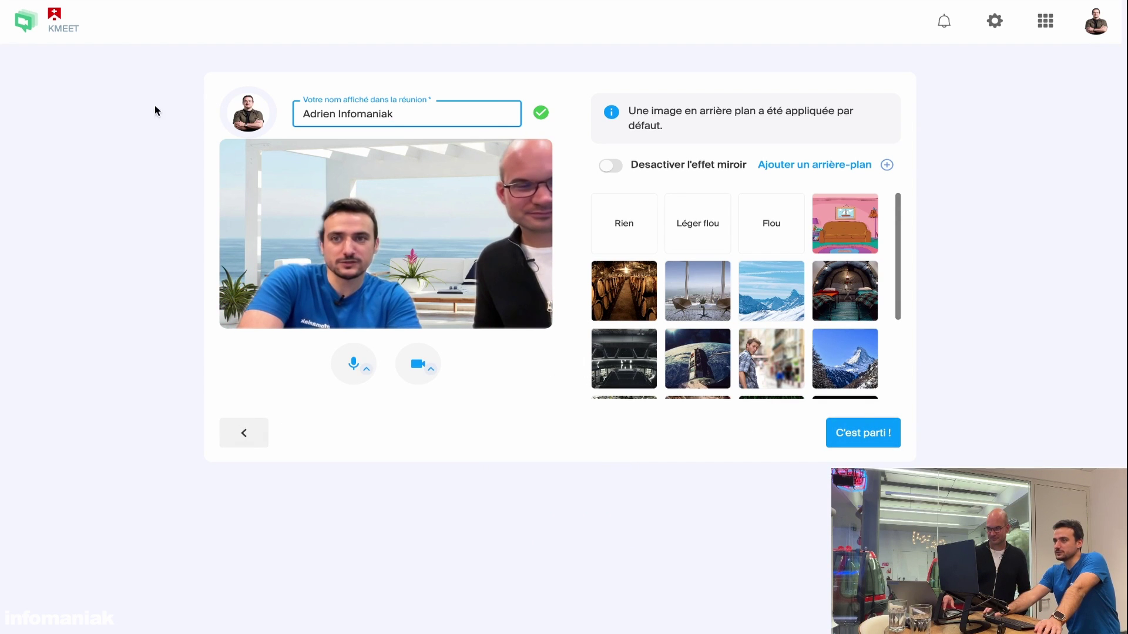
Switch back to kChat and review the call entry in the caller's personal conversation, comparing it with the general channel
{"action": "mouse_move", "coordinate": [3, 176]}
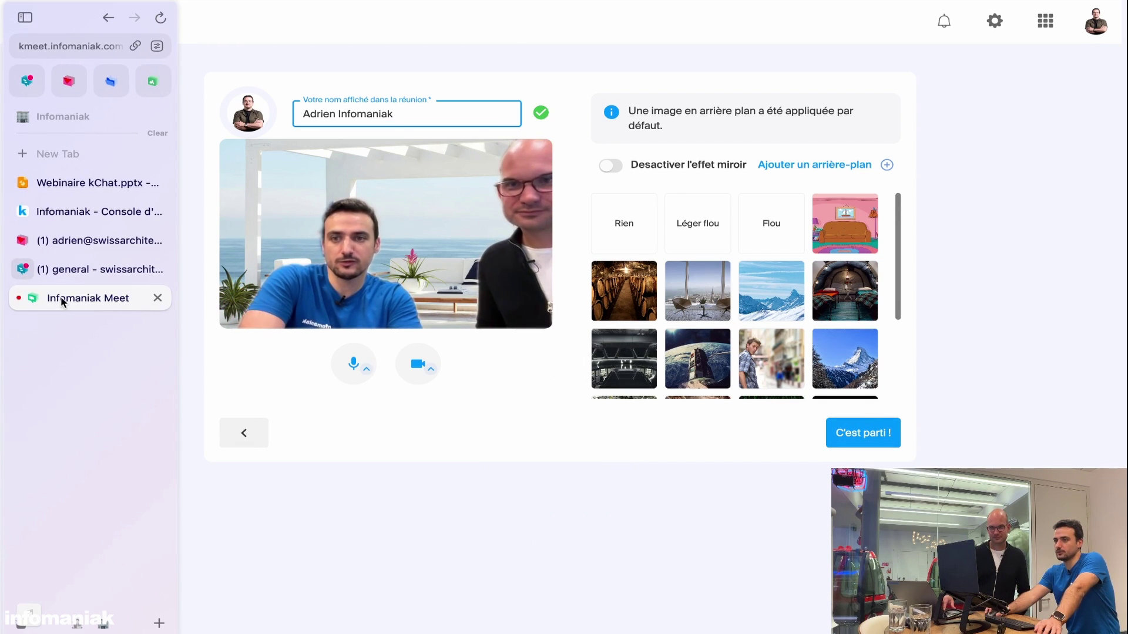
{"action": "left_click", "coordinate": [88, 267]}
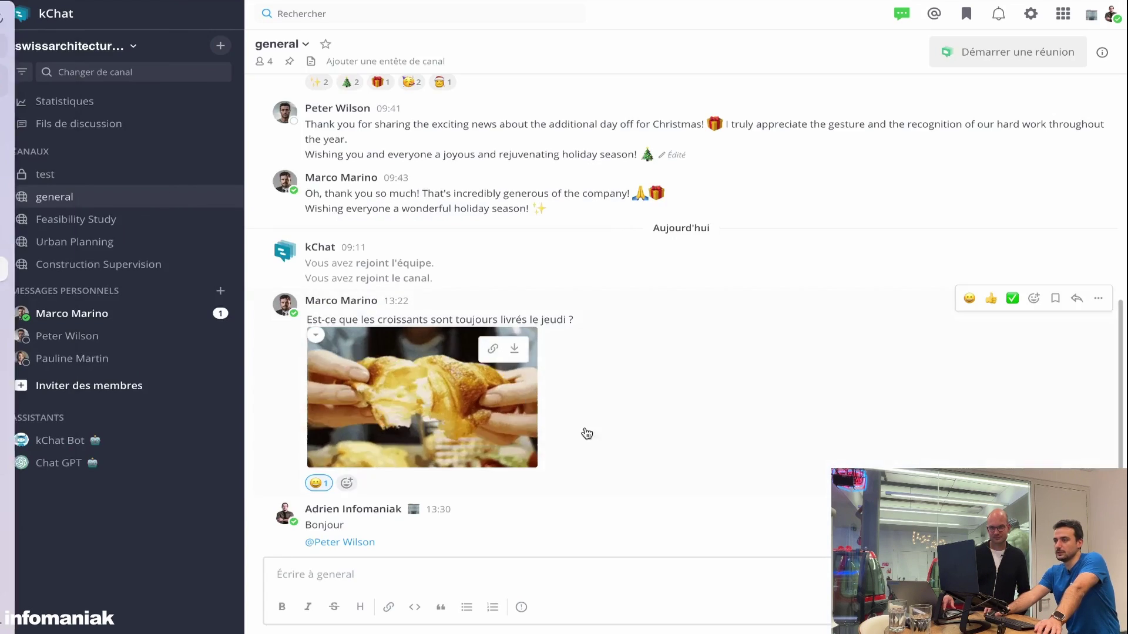
{"action": "left_click", "coordinate": [71, 313]}
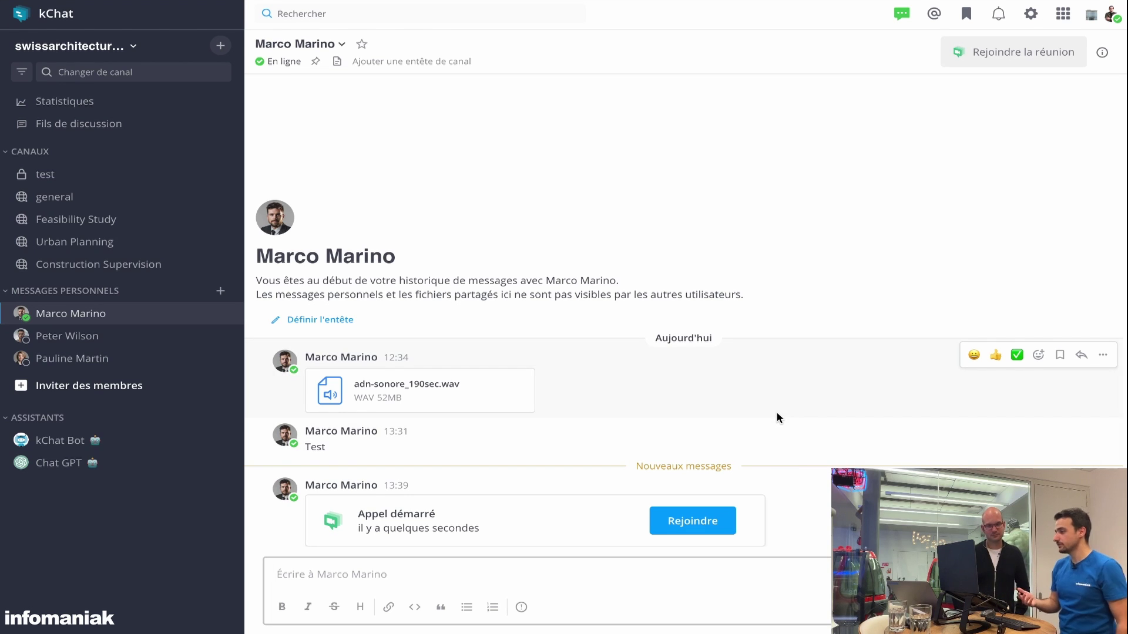
{"action": "key", "text": "XF86AudioMute"}
{"action": "key", "text": "XF86AudioMute"}
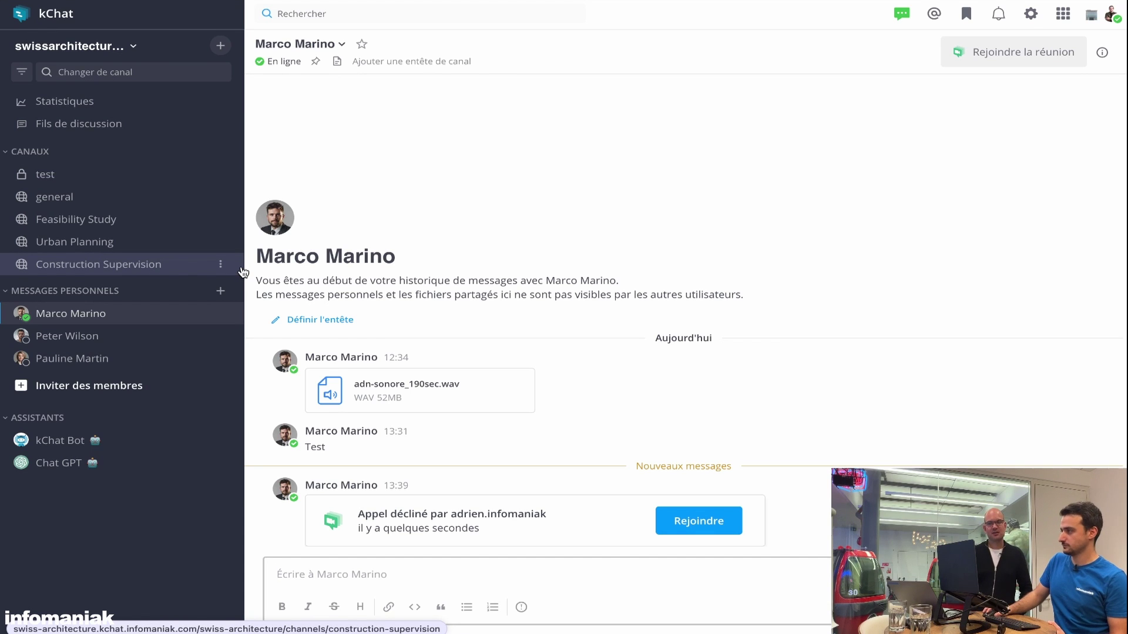
{"action": "left_click", "coordinate": [127, 200]}
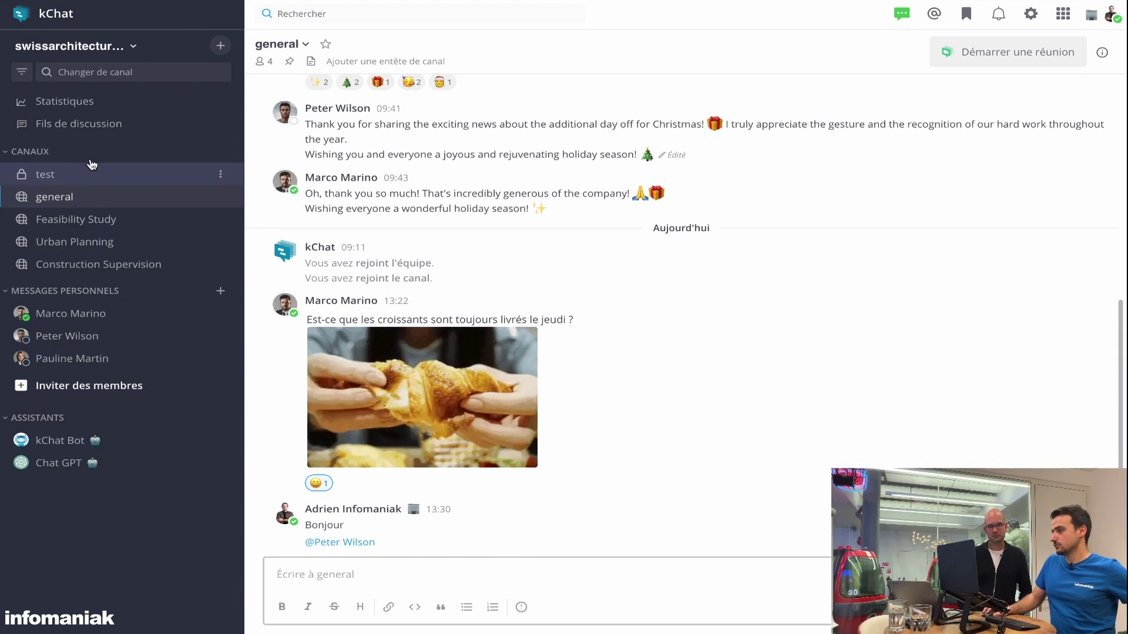
{"action": "left_click", "coordinate": [107, 313]}
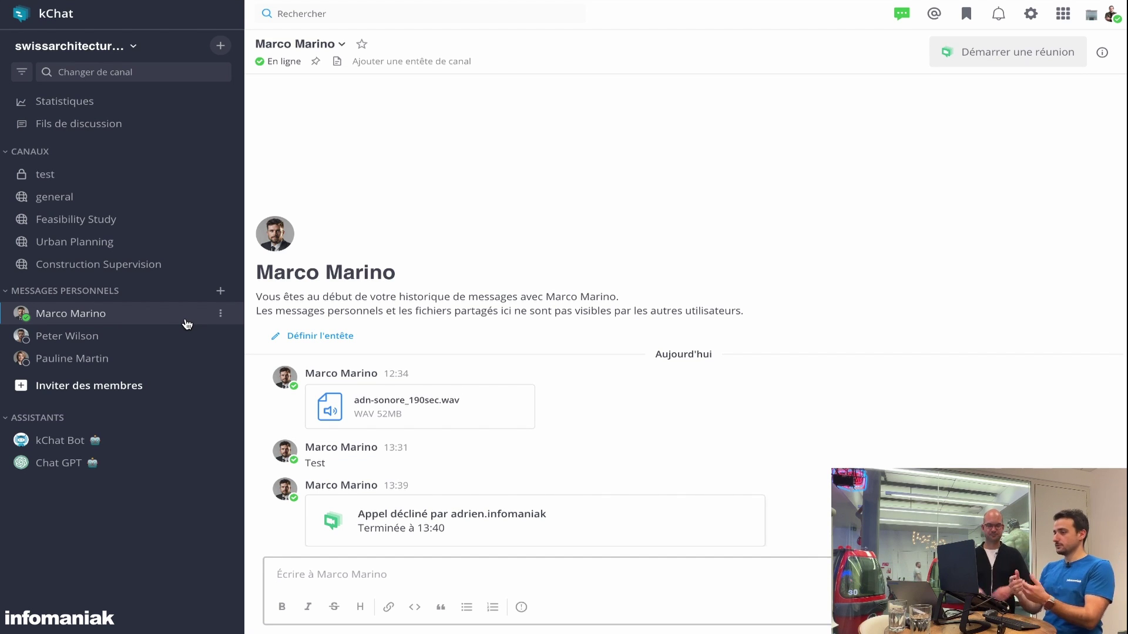
Create a group personal conversation with the recent caller and a second colleague found by first name
{"action": "left_click", "coordinate": [219, 294]}
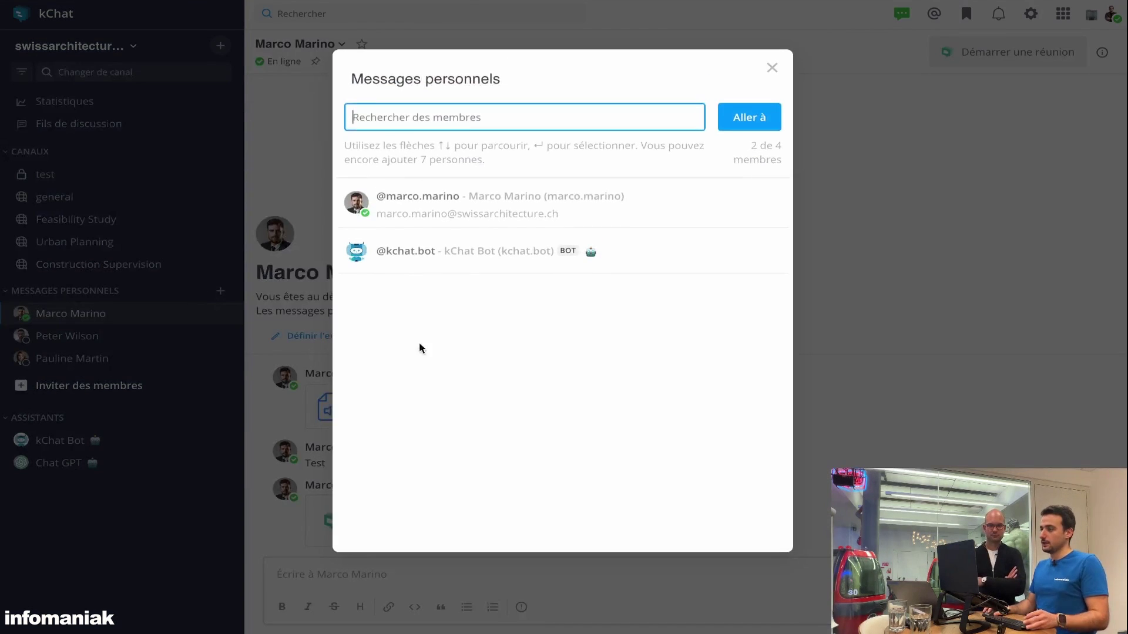
{"action": "left_click", "coordinate": [506, 208]}
{"action": "type", "text": "pau"}
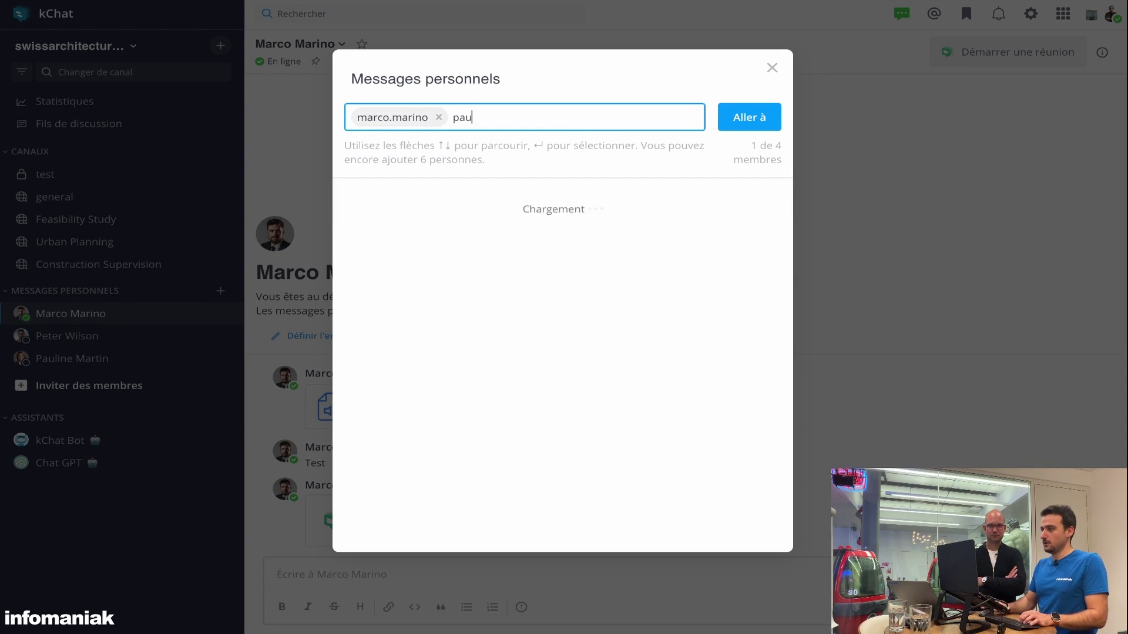
{"action": "left_click", "coordinate": [556, 206]}
{"action": "left_click", "coordinate": [737, 114]}
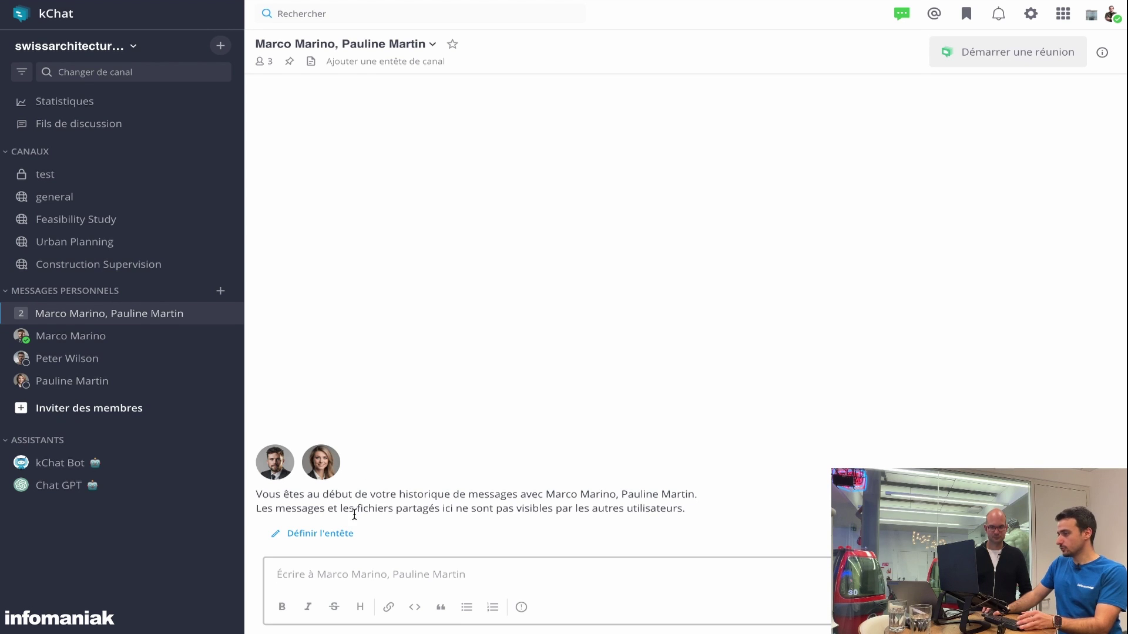
Set the header of the new group conversation to Team RH
{"action": "left_click", "coordinate": [340, 535]}
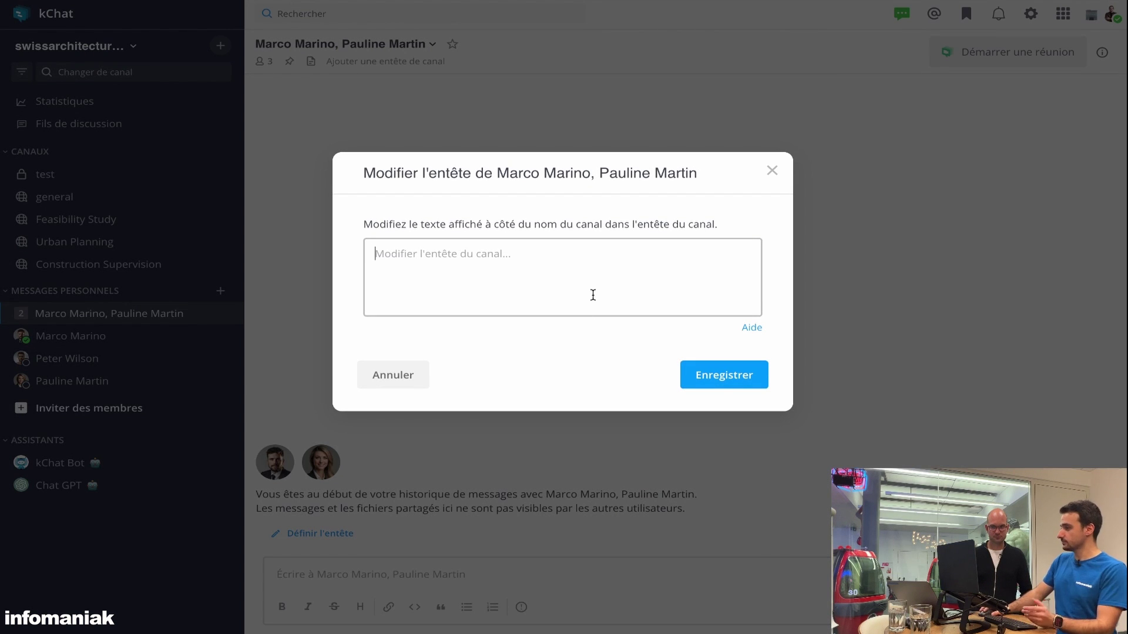
{"action": "type", "text": "Team RH"}
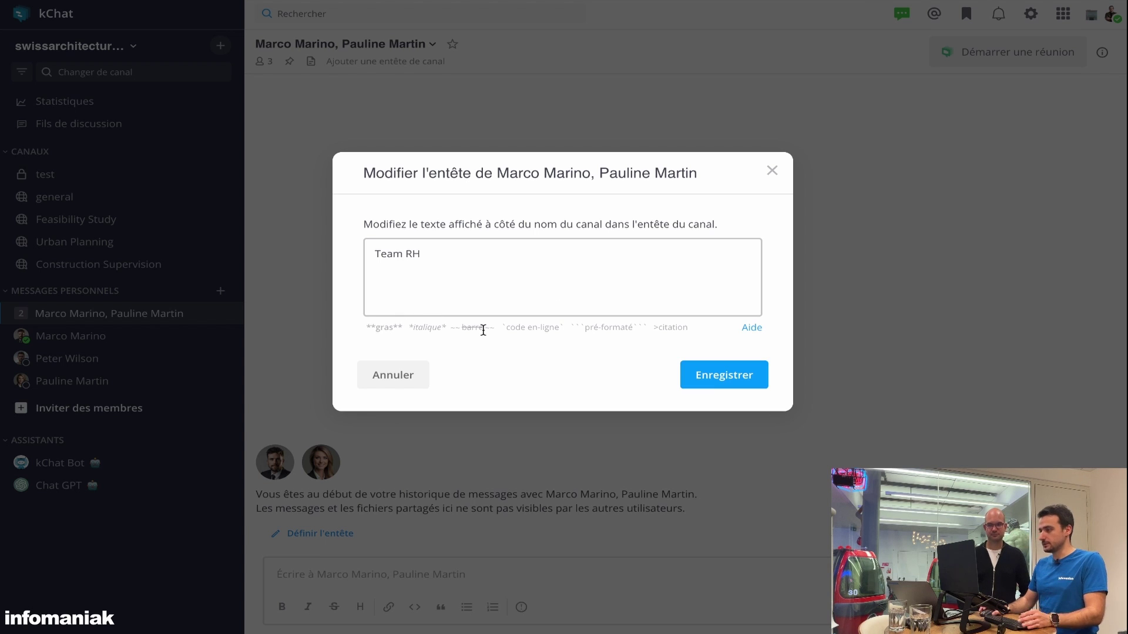
{"action": "left_click", "coordinate": [711, 381]}
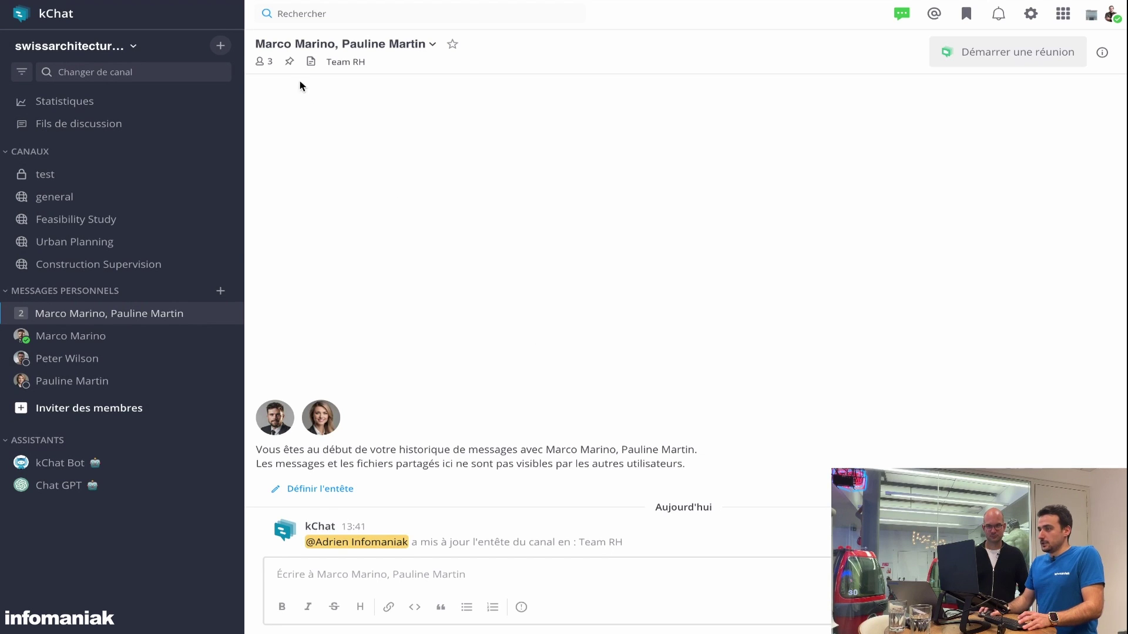
Show the group conversation's pinned messages and send the message "bonjour" to the group
{"action": "left_click", "coordinate": [290, 62]}
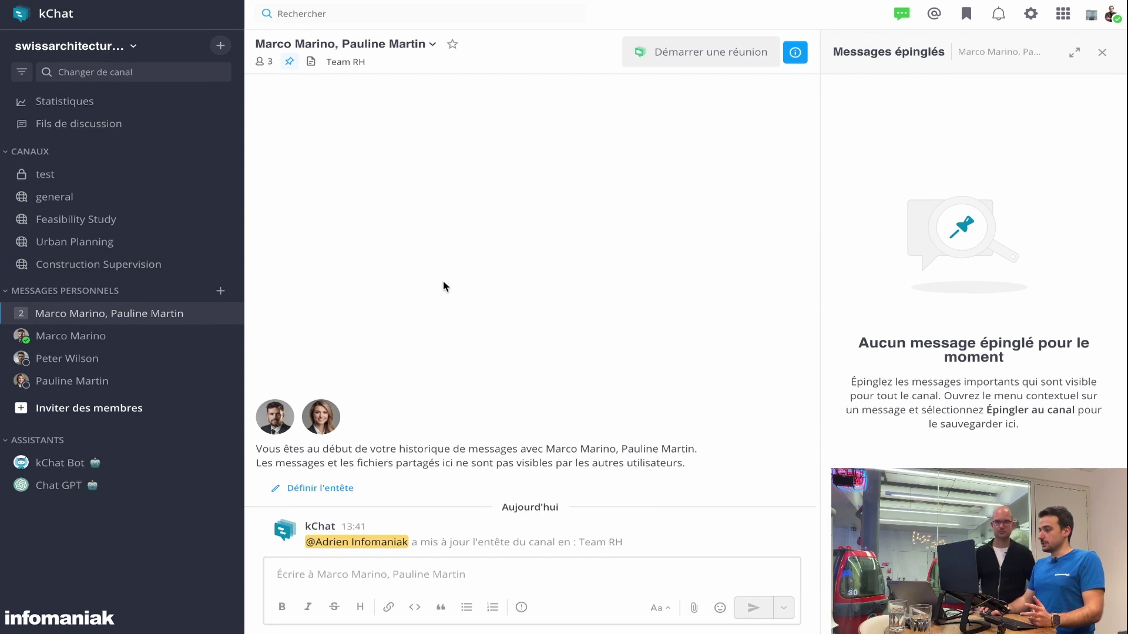
{"action": "left_click", "coordinate": [447, 574]}
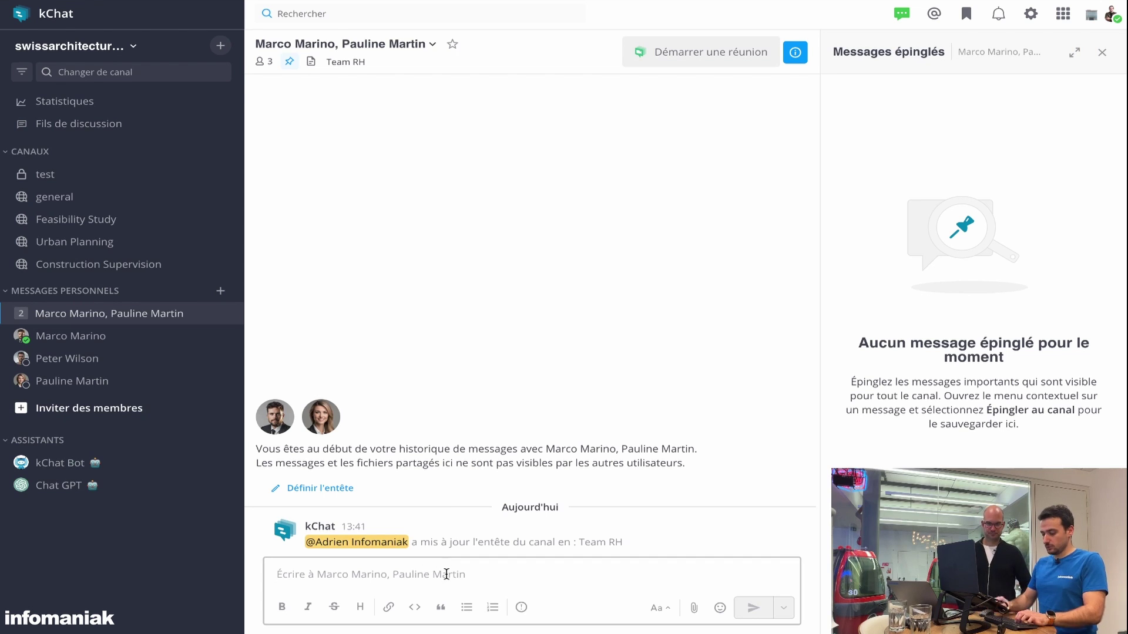
{"action": "type", "text": "bonjour"}
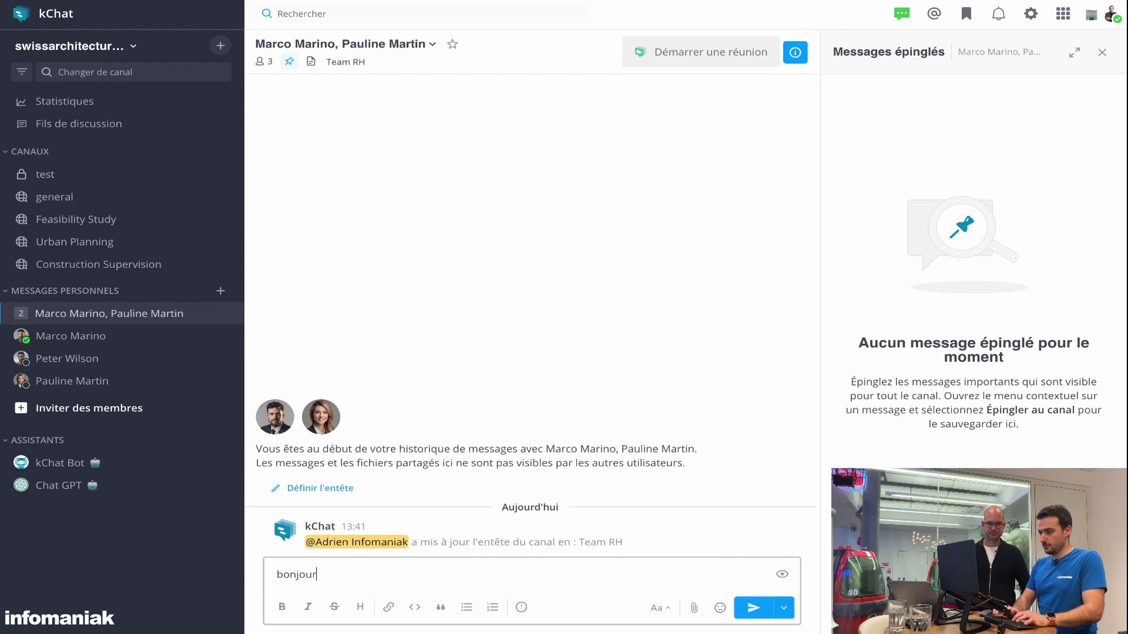
{"action": "key", "text": "Return"}
Save the "bonjour" message and pin it to the group conversation
{"action": "mouse_move", "coordinate": [795, 525]}
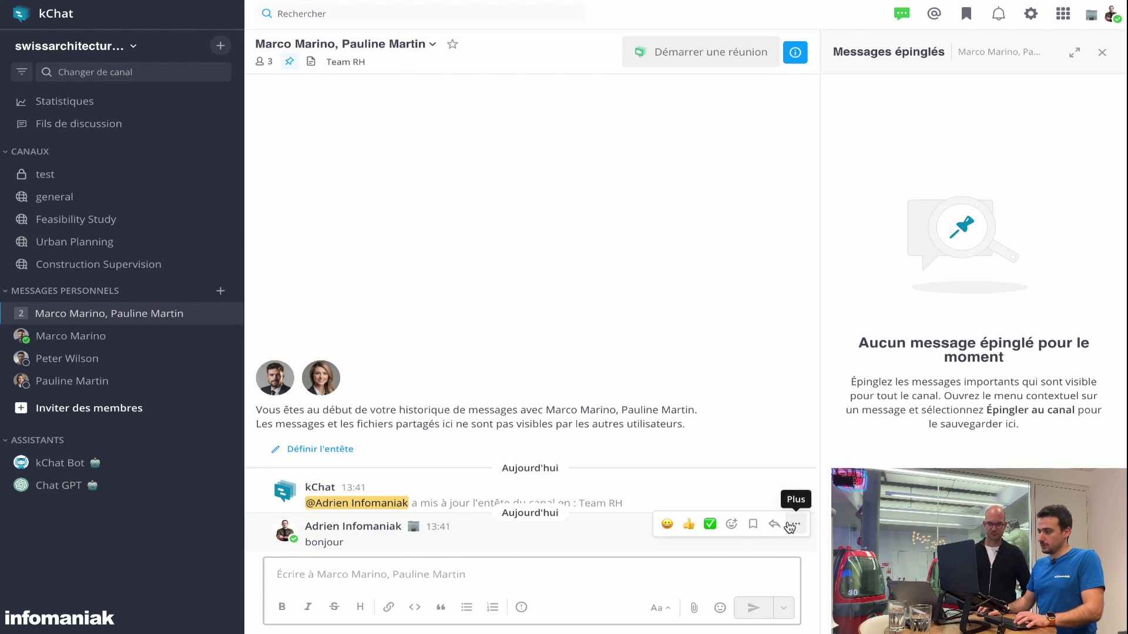
{"action": "left_click", "coordinate": [754, 525]}
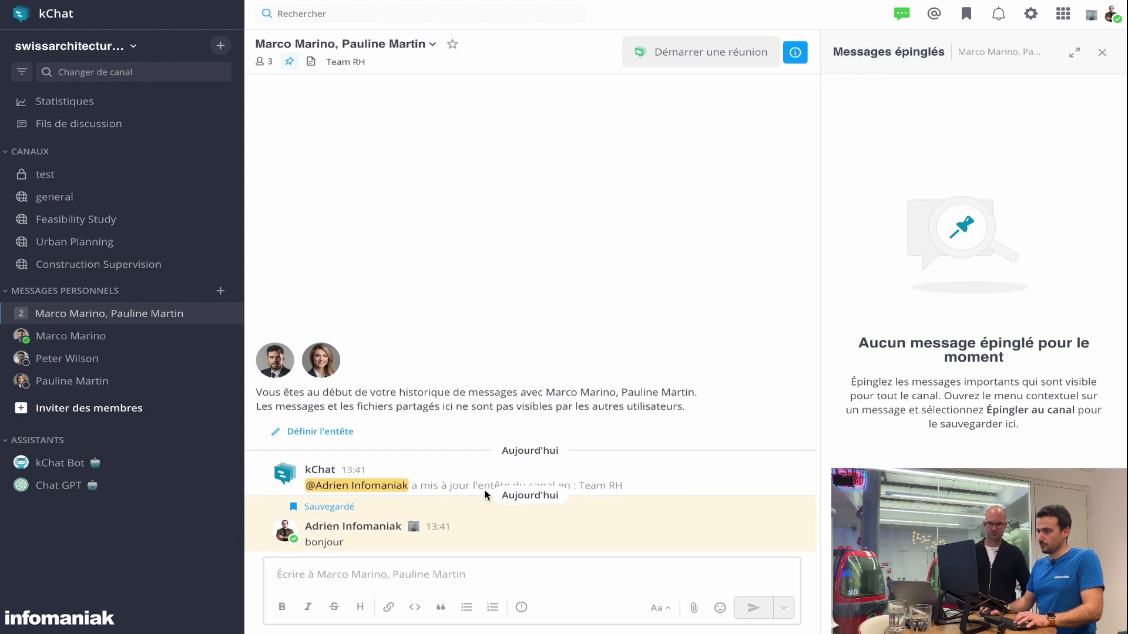
{"action": "left_click", "coordinate": [796, 524]}
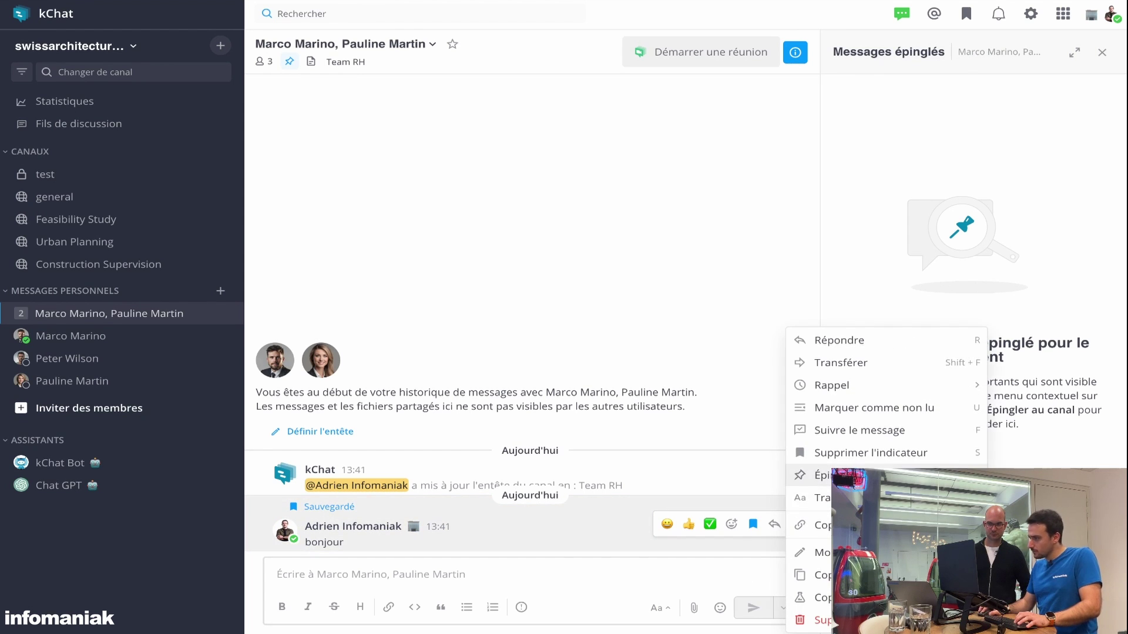
{"action": "left_click", "coordinate": [819, 476]}
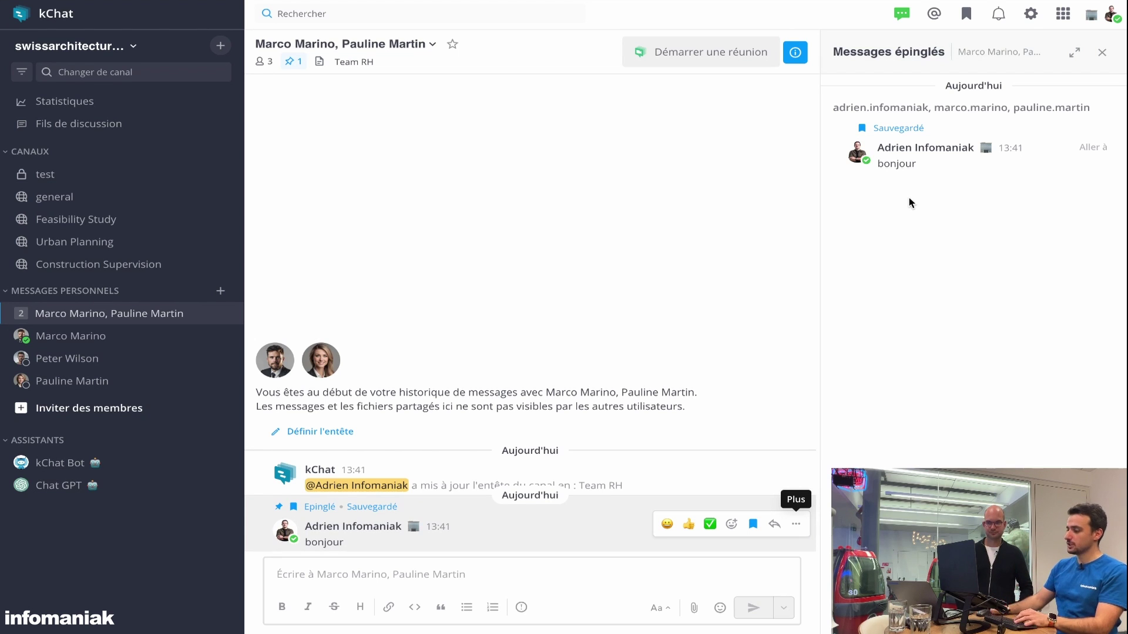
Glance at the search options, remove the "bonjour" message from the saved messages, and close the pinned messages list
{"action": "left_click", "coordinate": [302, 14]}
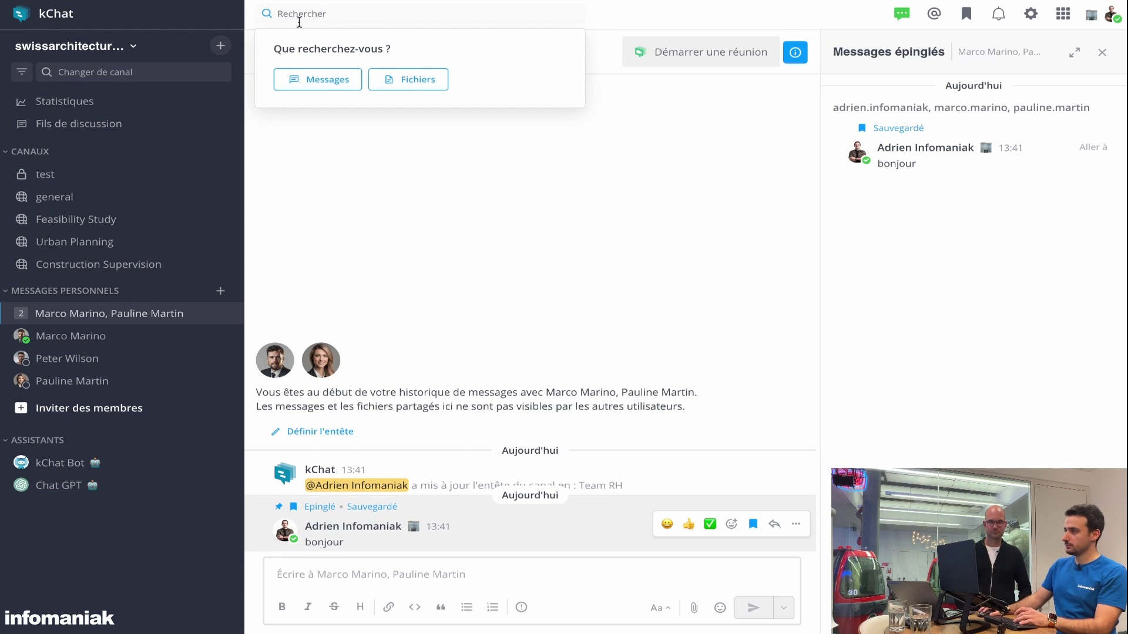
{"action": "left_click", "coordinate": [564, 268]}
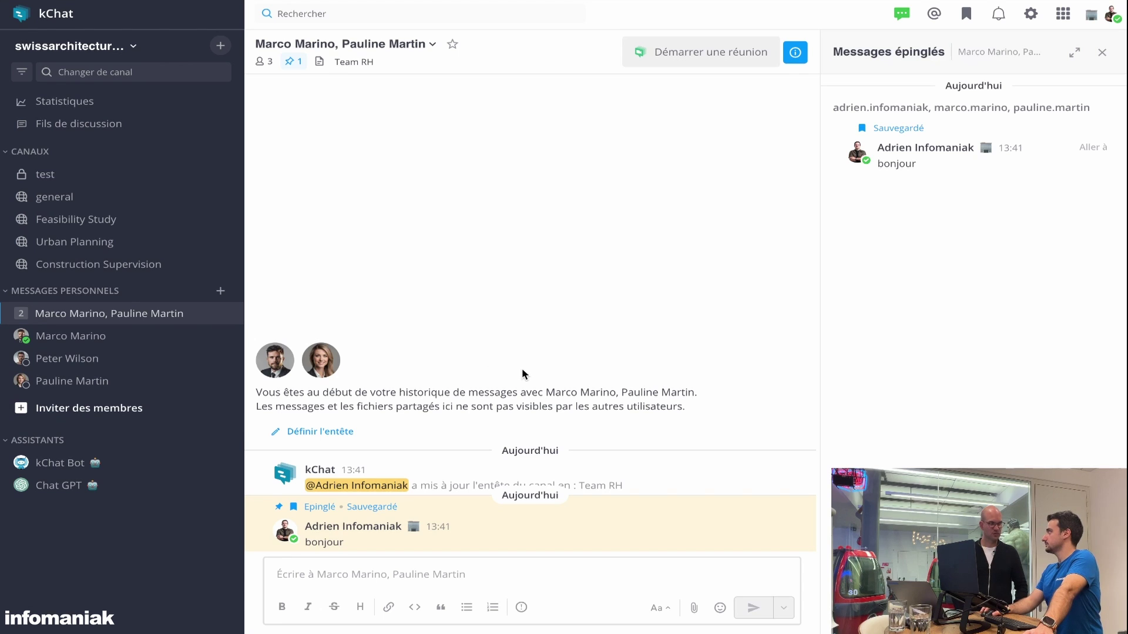
{"action": "left_click", "coordinate": [752, 528]}
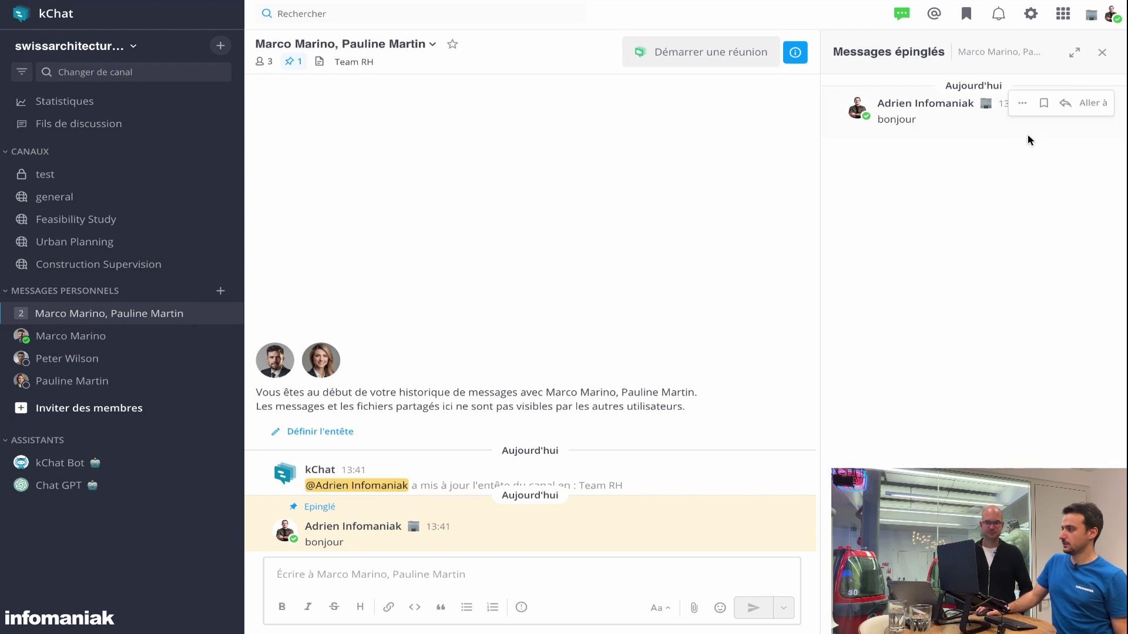
{"action": "left_click", "coordinate": [1101, 53]}
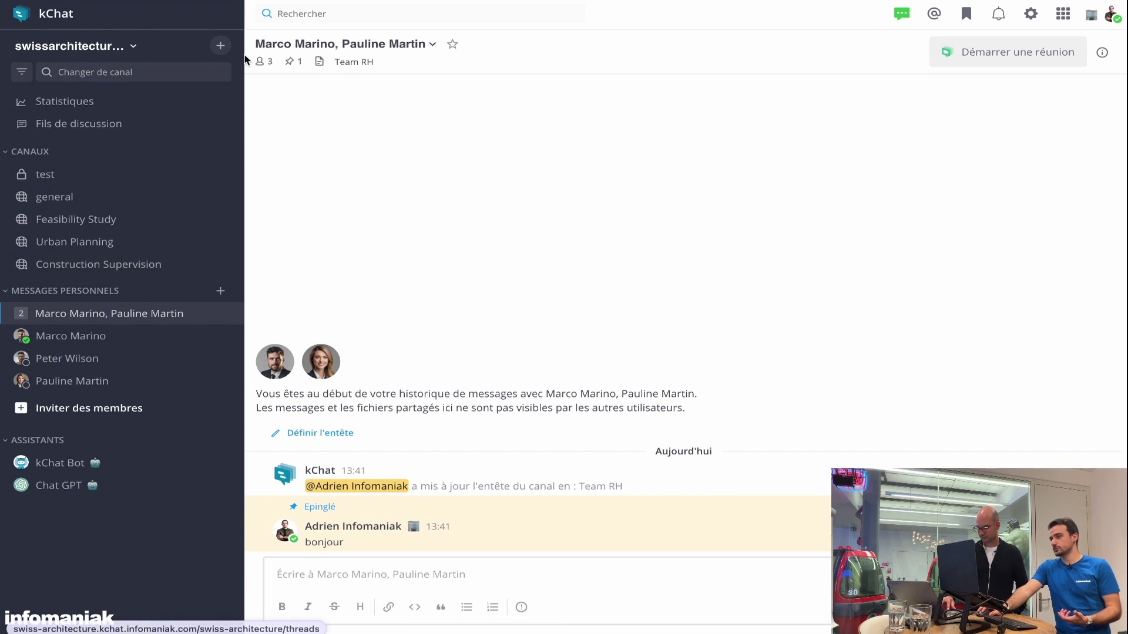
Create a new sidebar category named Compta
{"action": "left_click", "coordinate": [220, 46]}
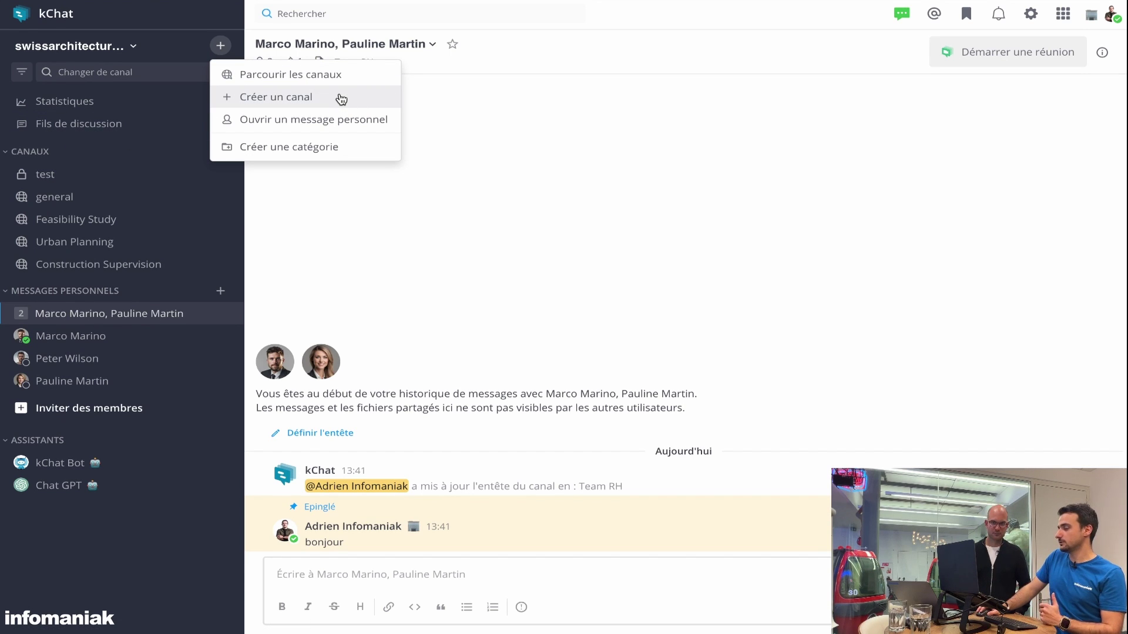
{"action": "left_click", "coordinate": [714, 200]}
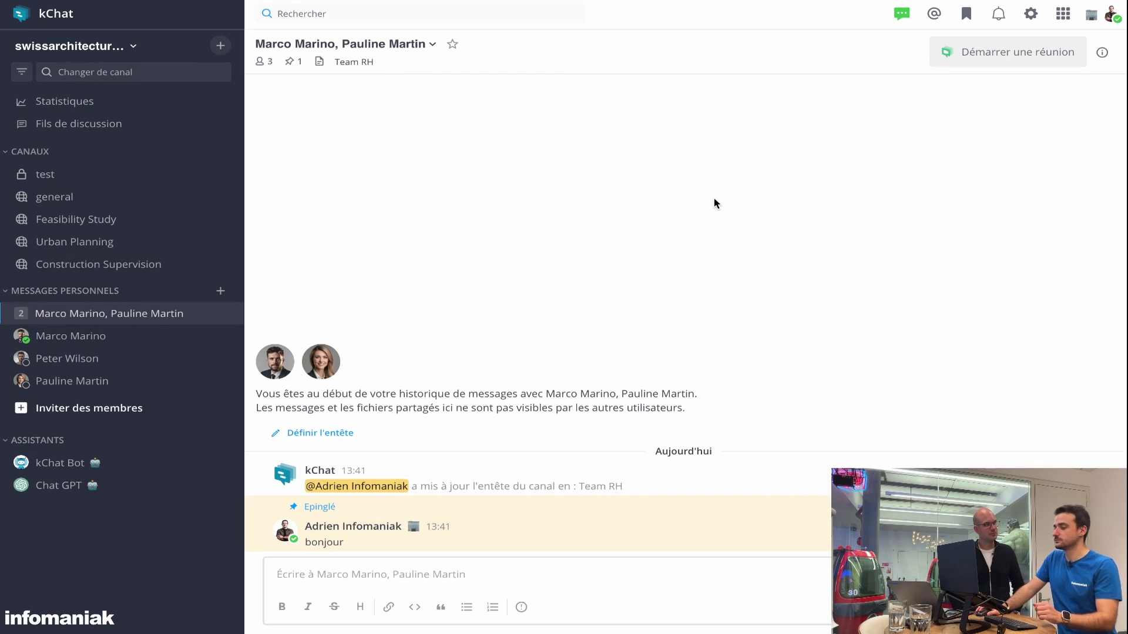
{"action": "left_click", "coordinate": [220, 45]}
{"action": "left_click", "coordinate": [289, 147]}
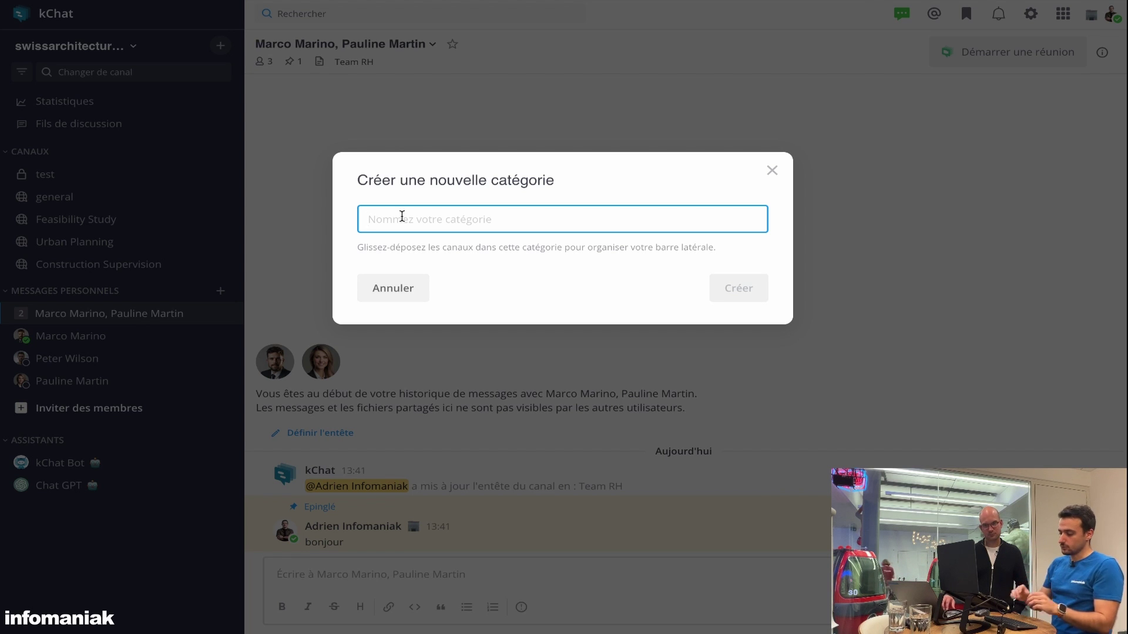
{"action": "type", "text": "RH"}
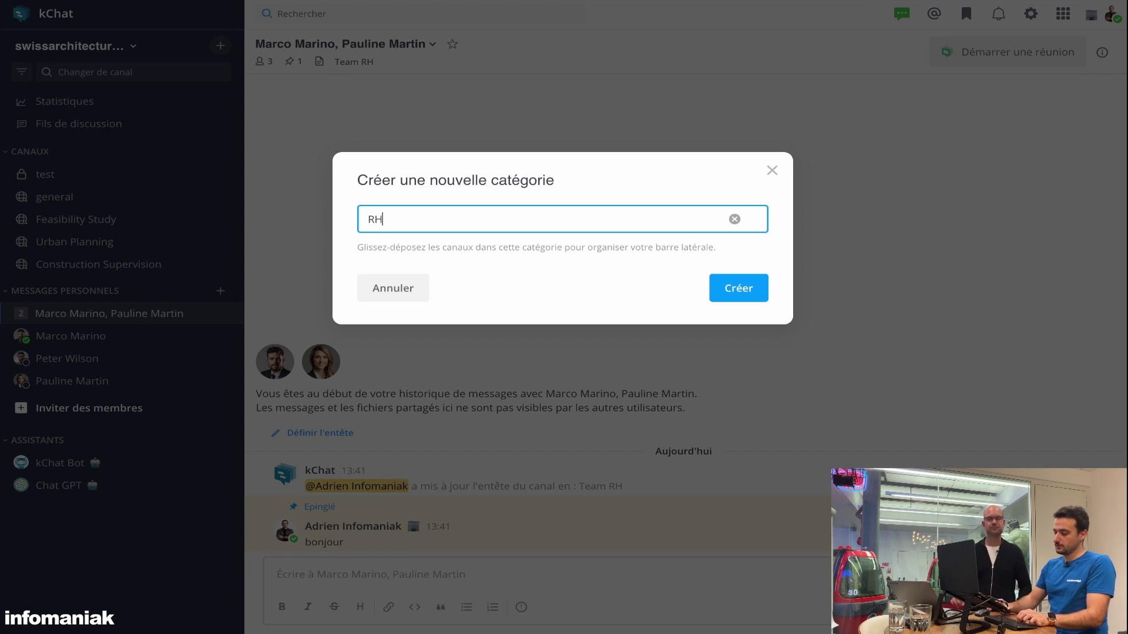
{"action": "key", "text": "ctrl+a"}
{"action": "type", "text": "Compta"}
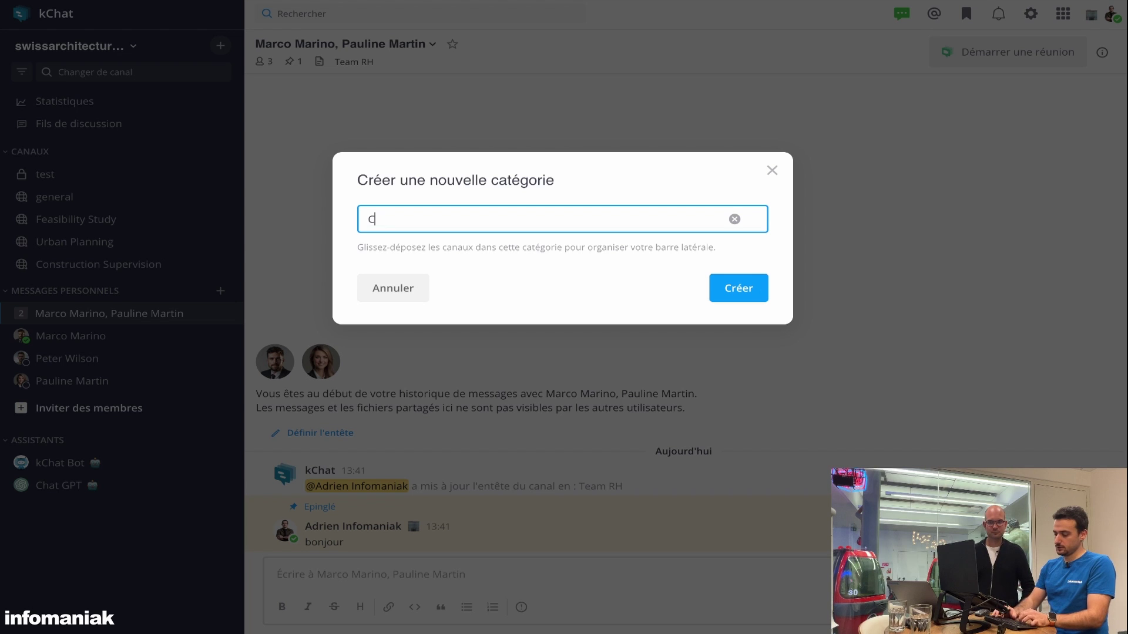
{"action": "left_click", "coordinate": [748, 292]}
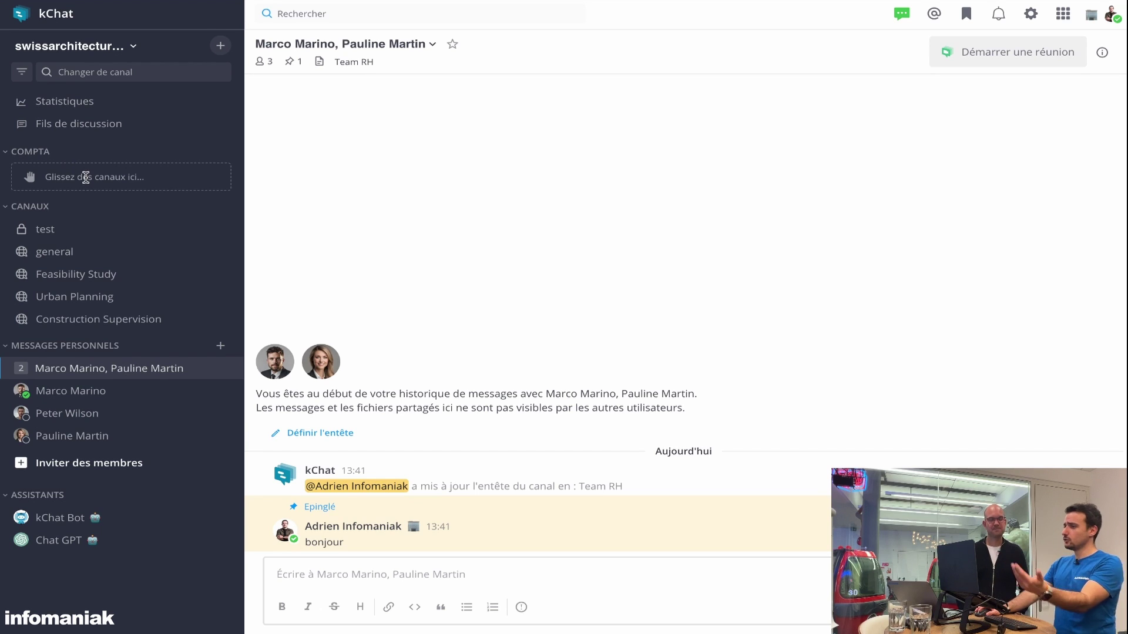
Move the last individual direct message and the group conversation into the Compta category, and collapse that category
{"action": "left_click_drag", "start_coordinate": [99, 435], "coordinate": [109, 178]}
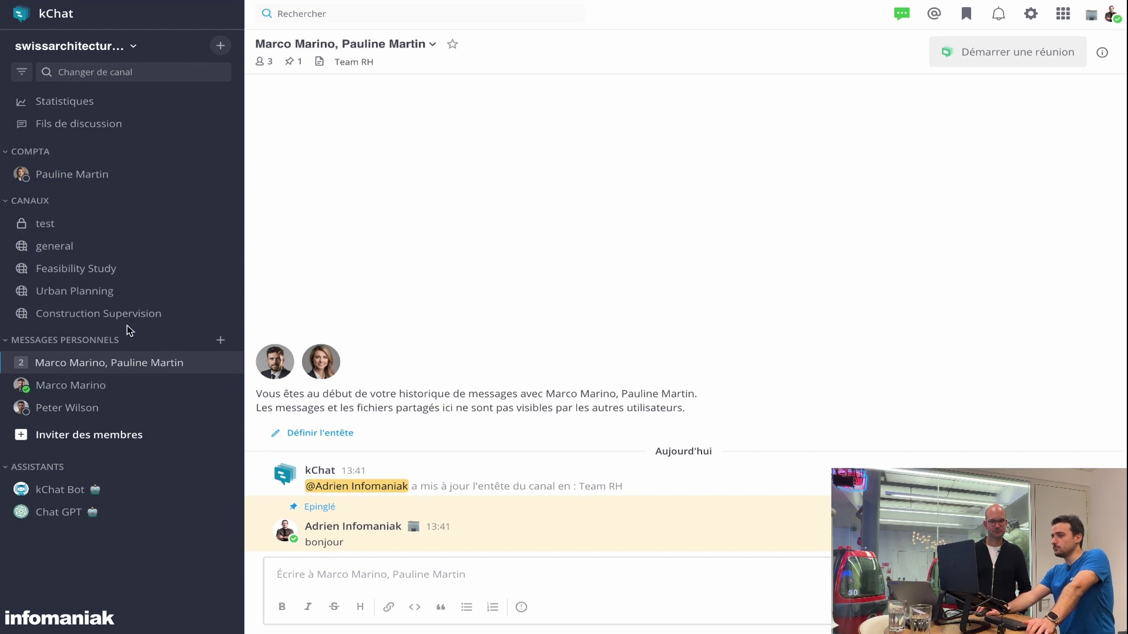
{"action": "left_click_drag", "start_coordinate": [131, 360], "coordinate": [147, 196]}
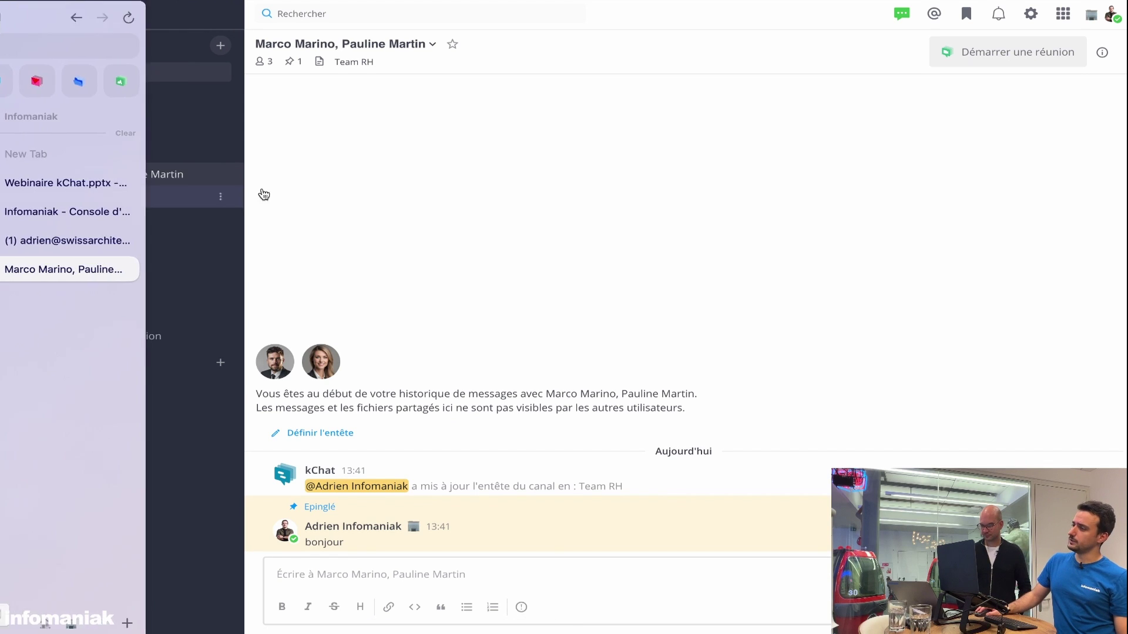
{"action": "left_click", "coordinate": [11, 152]}
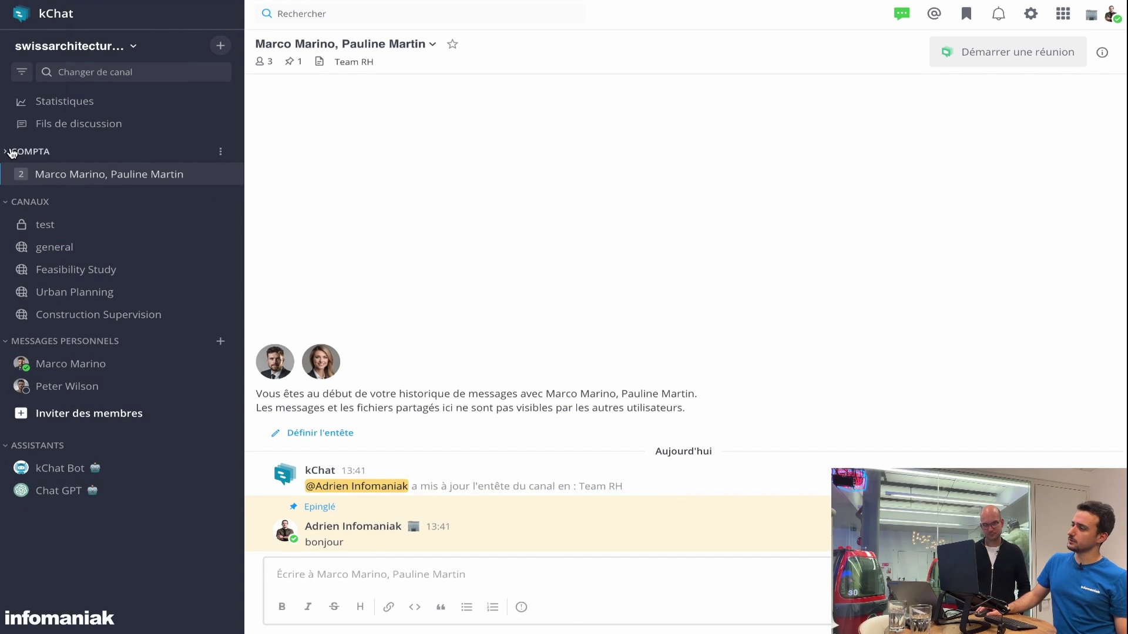
{"action": "left_click", "coordinate": [97, 153]}
{"action": "left_click", "coordinate": [98, 154]}
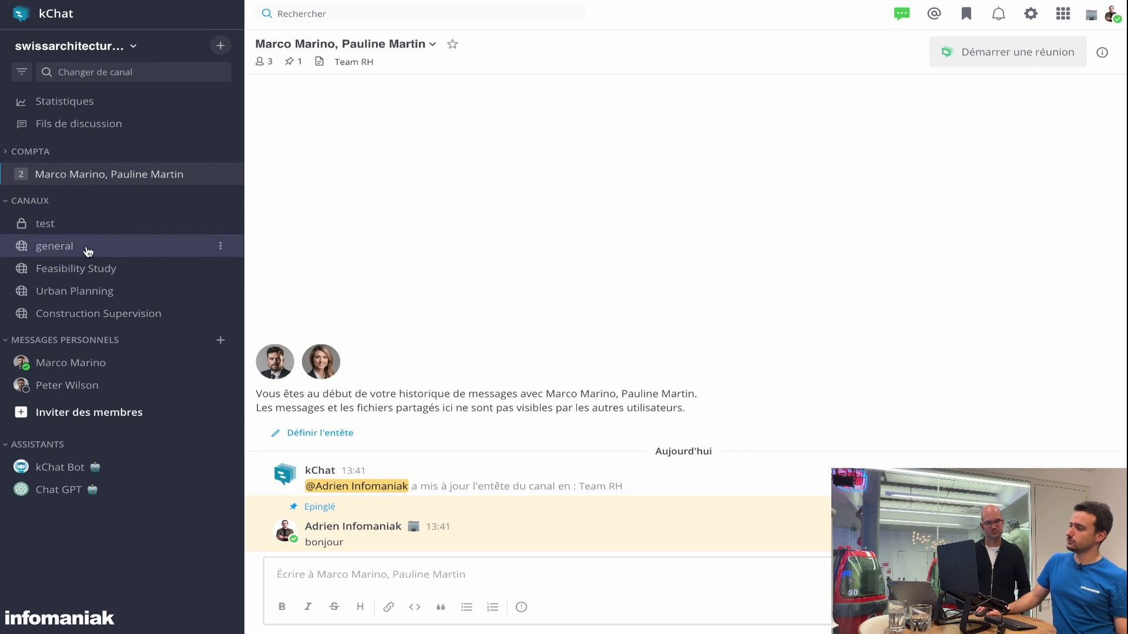
With the general channel open, move the Compta category below Assistants and expand it
{"action": "left_click", "coordinate": [103, 242]}
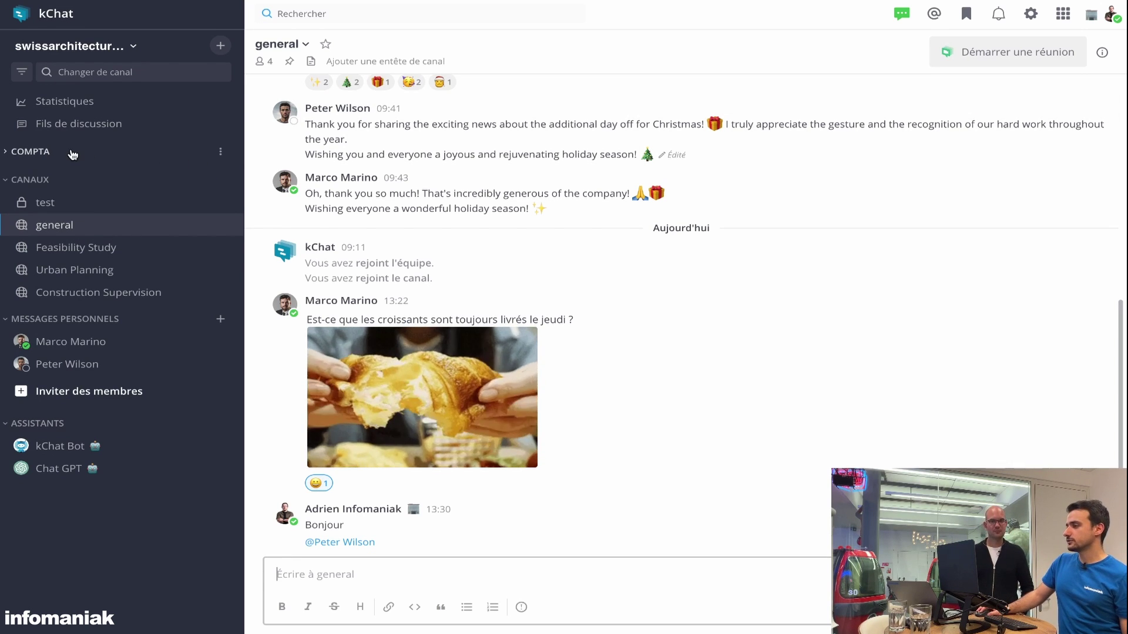
{"action": "left_click_drag", "start_coordinate": [73, 157], "coordinate": [96, 479]}
{"action": "left_click_drag", "start_coordinate": [83, 242], "coordinate": [98, 480]}
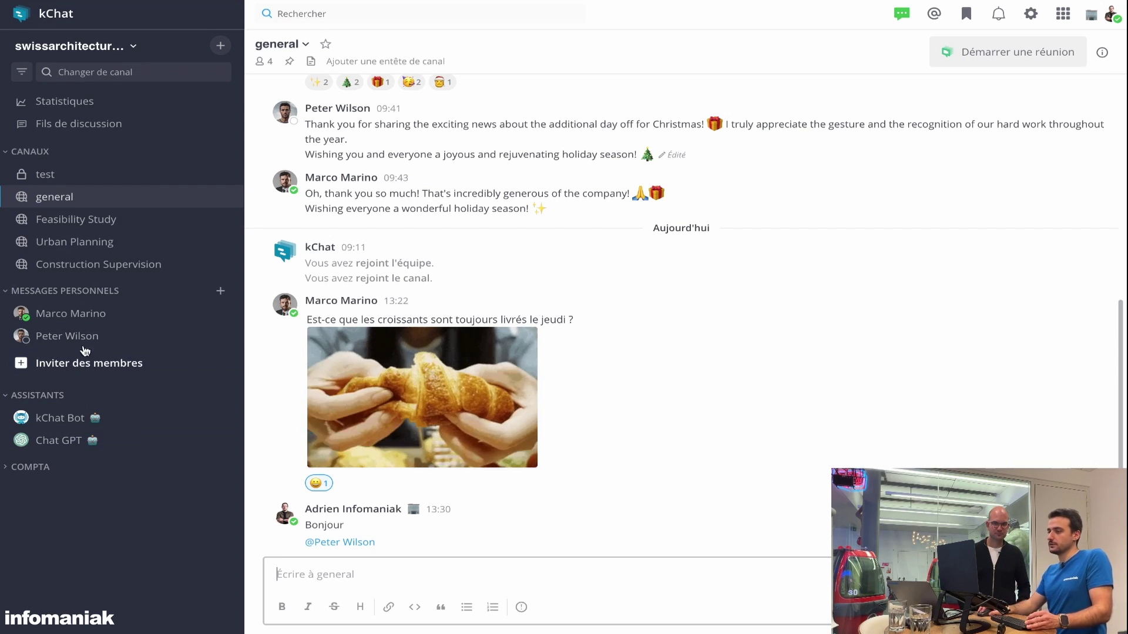
{"action": "left_click_drag", "start_coordinate": [85, 346], "coordinate": [108, 340]}
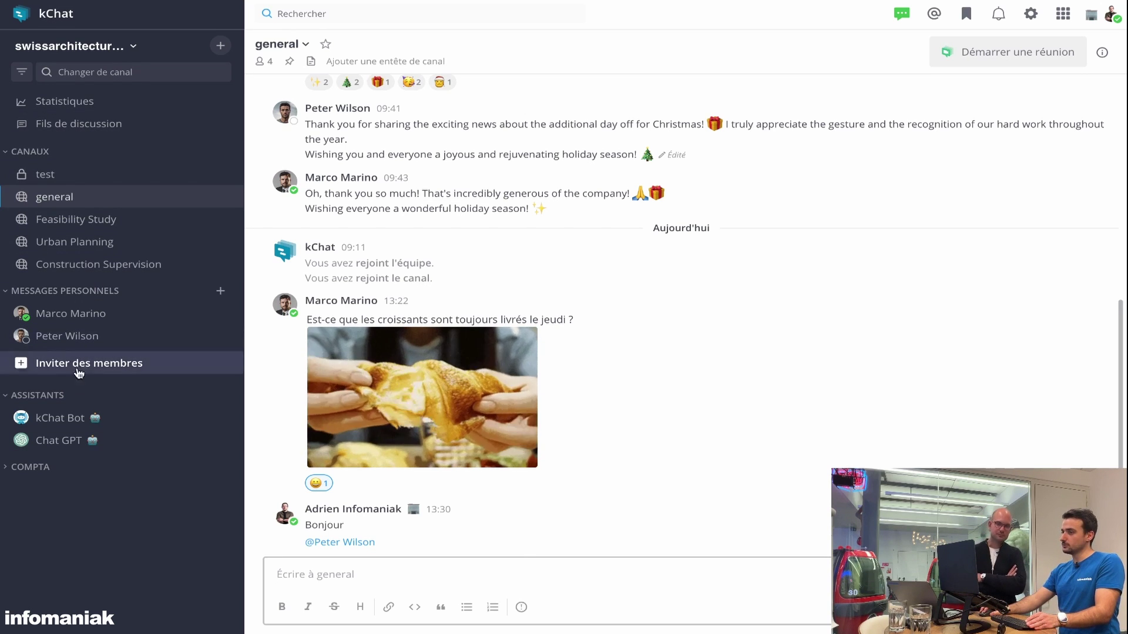
{"action": "left_click", "coordinate": [7, 468]}
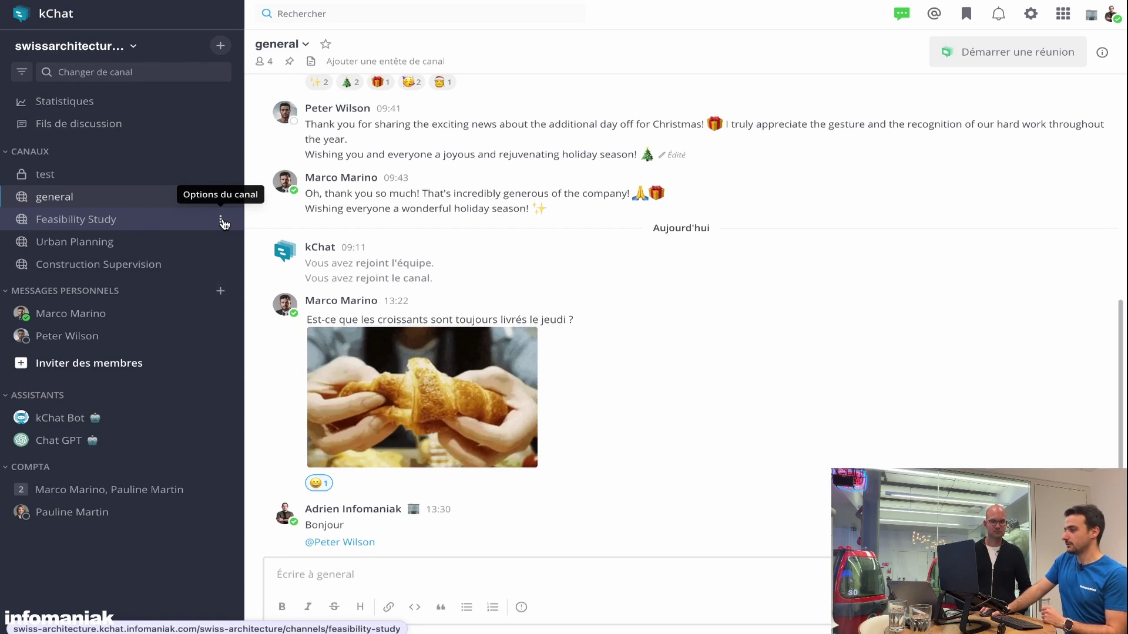
View the options for moving the Feasibility Study channel to another category, and open the display settings
{"action": "left_click", "coordinate": [221, 221]}
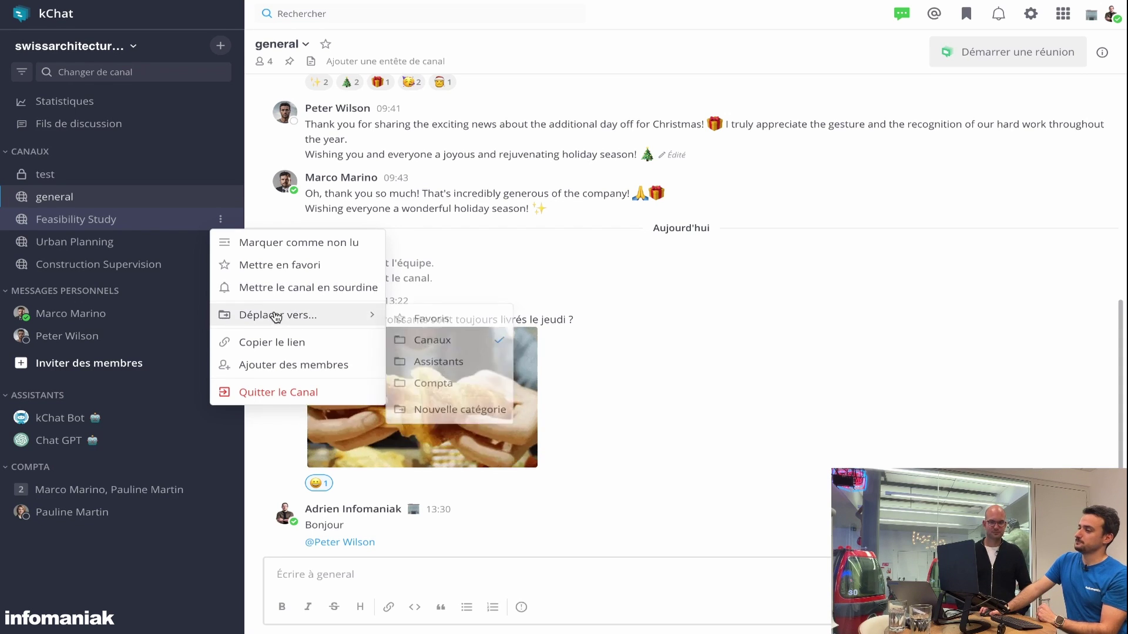
{"action": "left_click", "coordinate": [609, 348]}
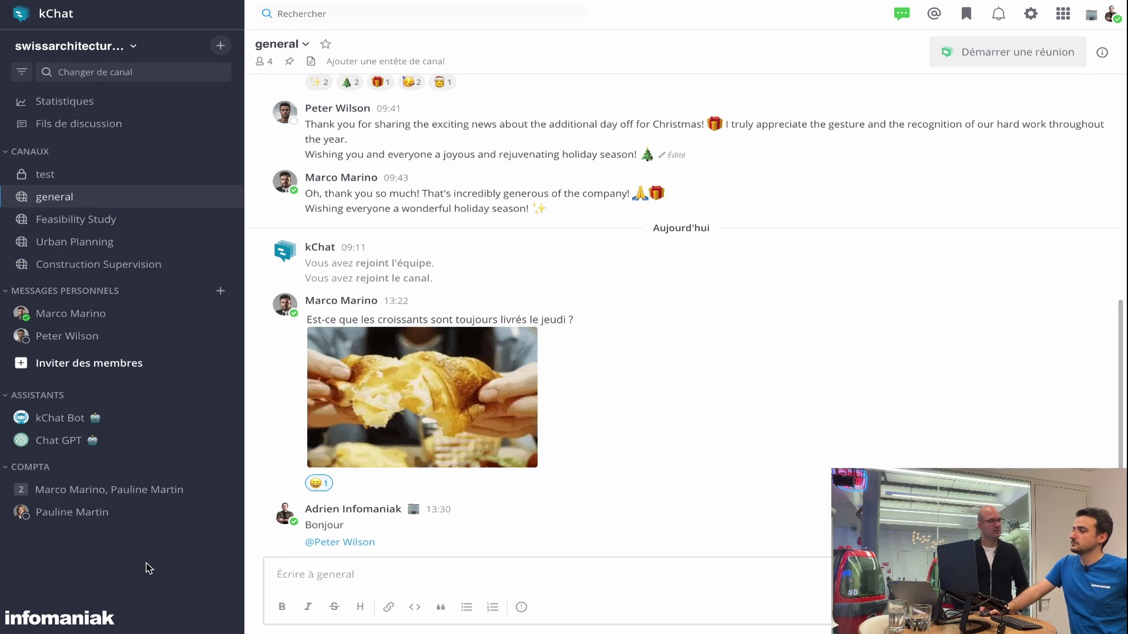
{"action": "left_click", "coordinate": [1032, 12]}
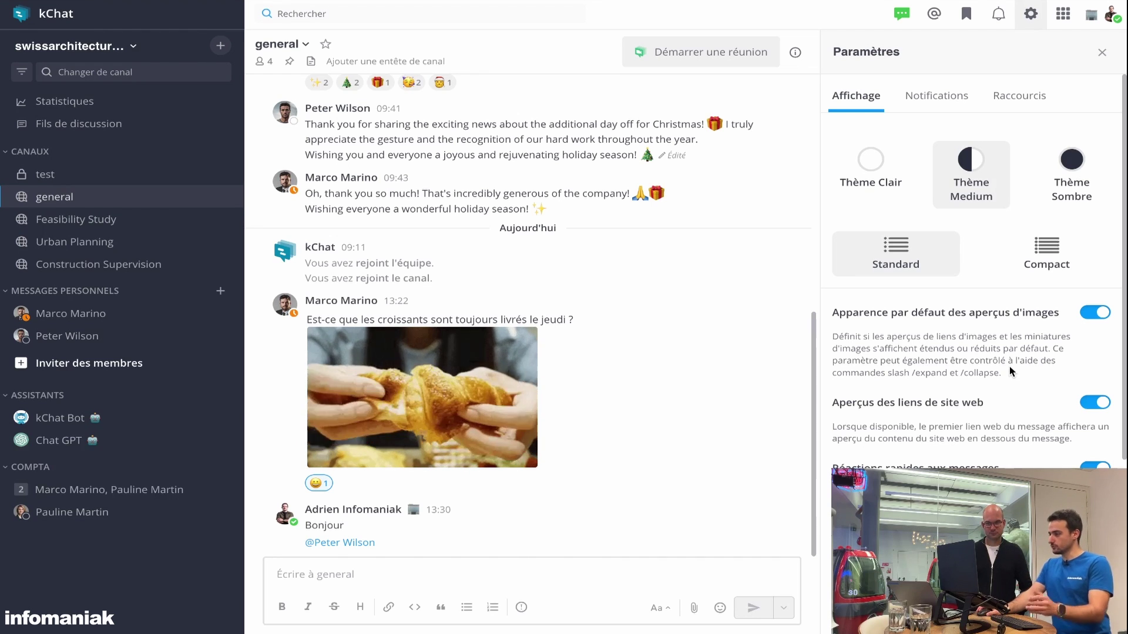
{"action": "scroll", "coordinate": [1020, 421], "scroll_direction": "down", "scroll_amount": 1}
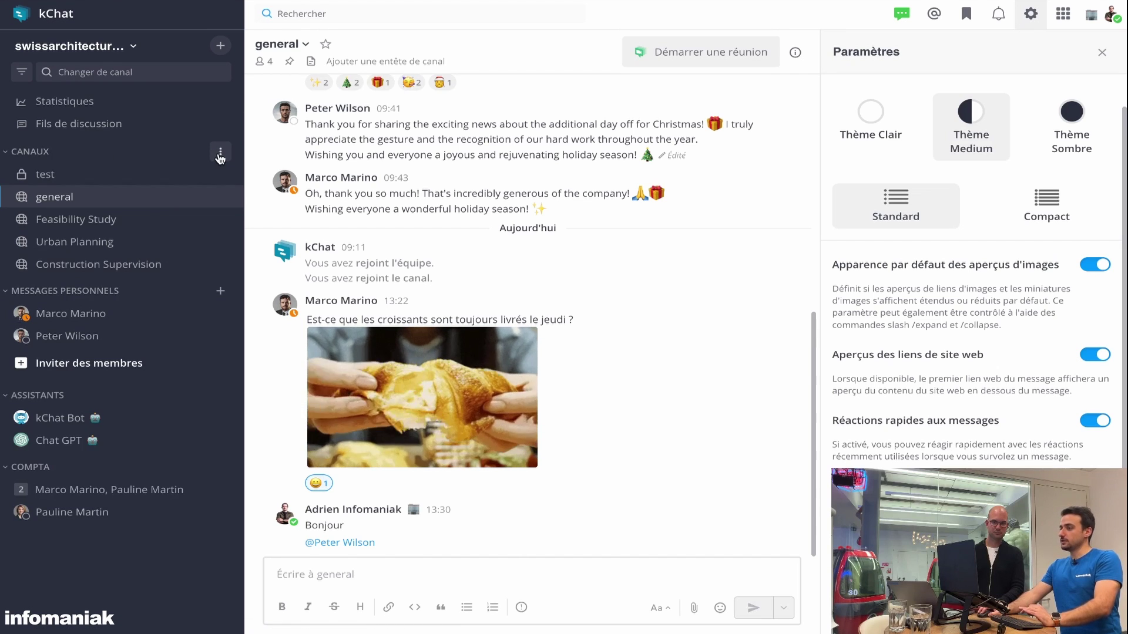
Sort the Canaux category by recent activity (Activité récente)
{"action": "left_click", "coordinate": [220, 156]}
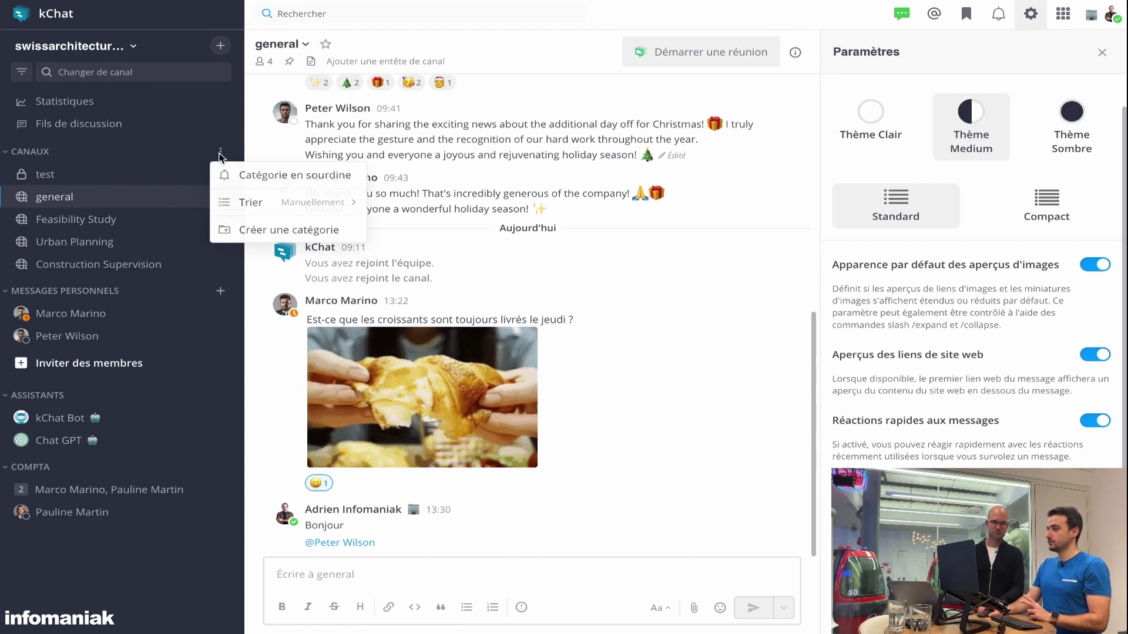
{"action": "mouse_move", "coordinate": [235, 202]}
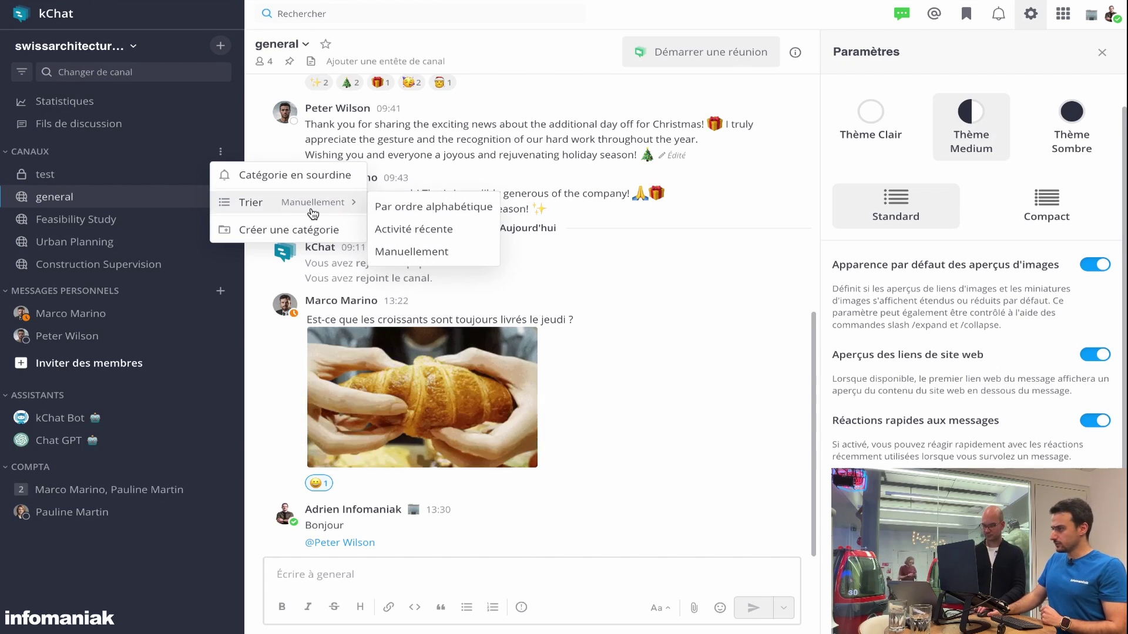
{"action": "left_click", "coordinate": [411, 229]}
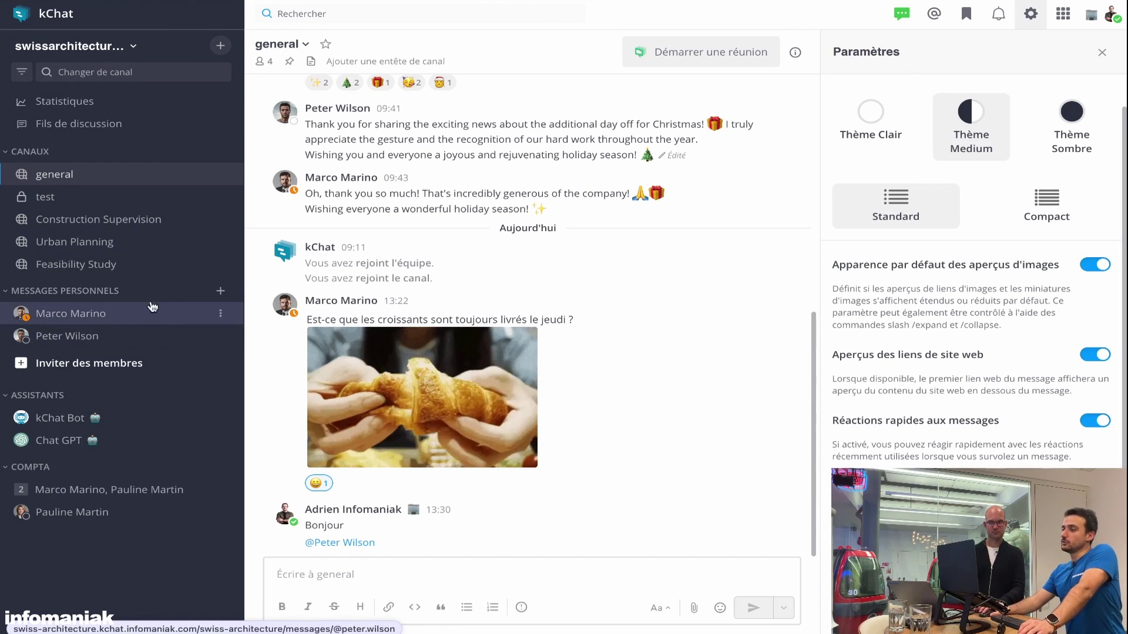
Examine the display-count and sorting options of the Messages personnels category
{"action": "left_click", "coordinate": [197, 291]}
{"action": "mouse_move", "coordinate": [334, 339]}
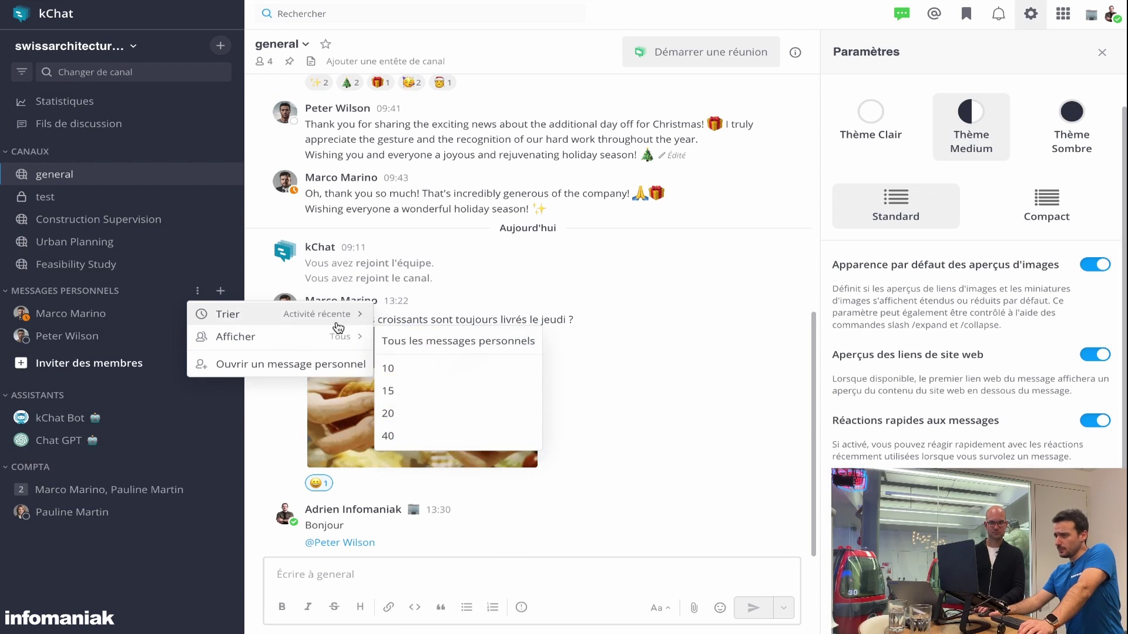
{"action": "mouse_move", "coordinate": [360, 318]}
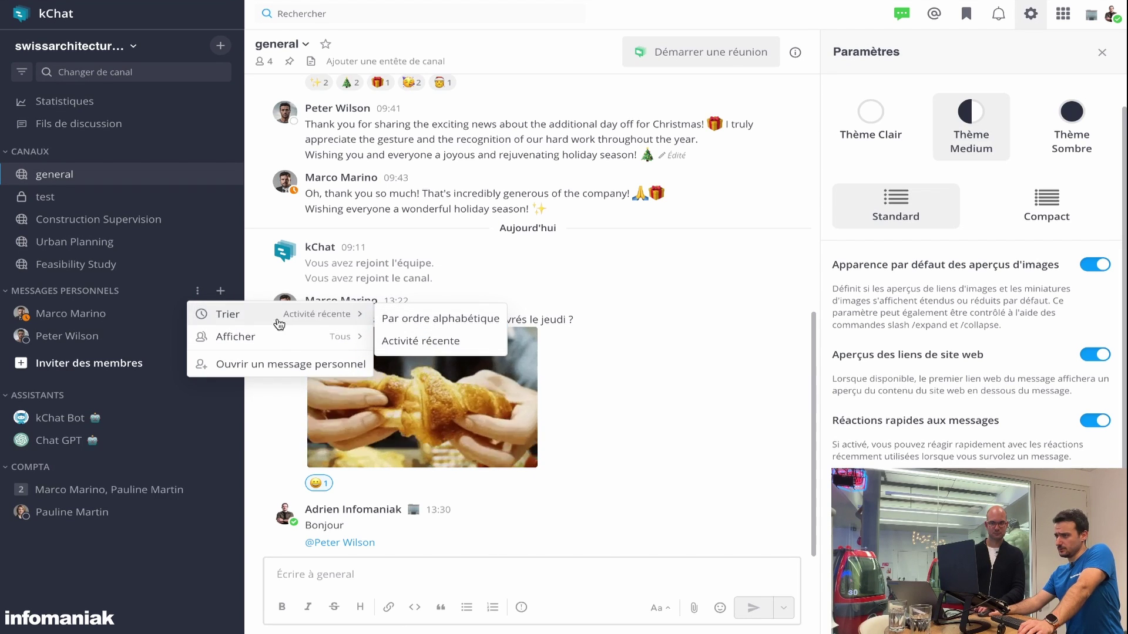
{"action": "left_click", "coordinate": [198, 291]}
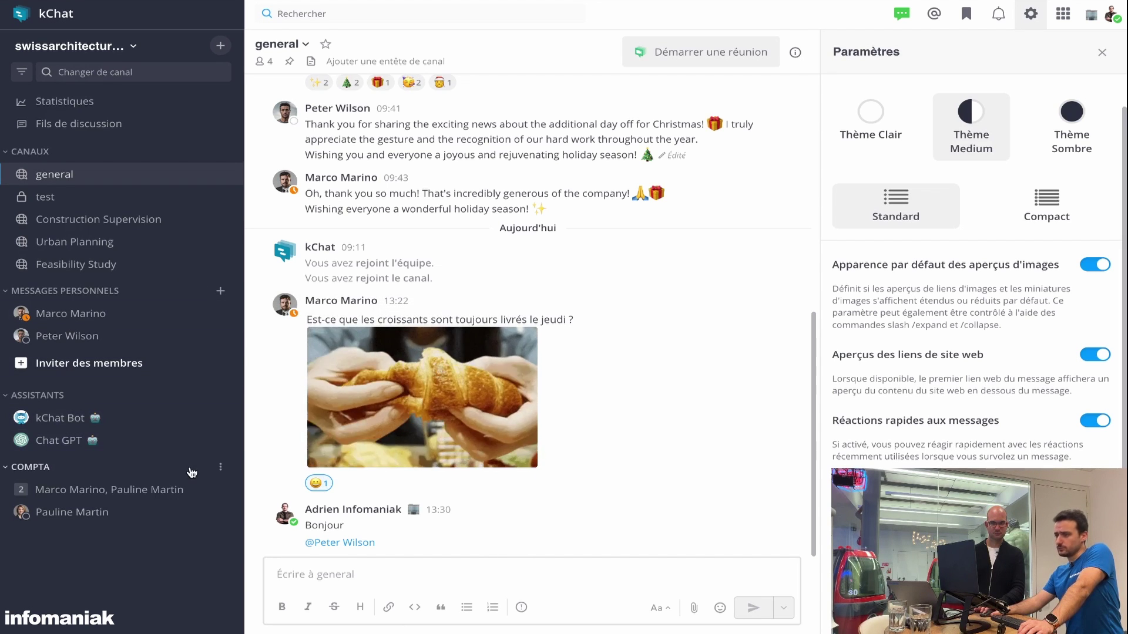
Set the Compta category's sorting to Manuellement and place the individual direct message above the group conversation
{"action": "left_click", "coordinate": [220, 468]}
{"action": "mouse_move", "coordinate": [269, 565]}
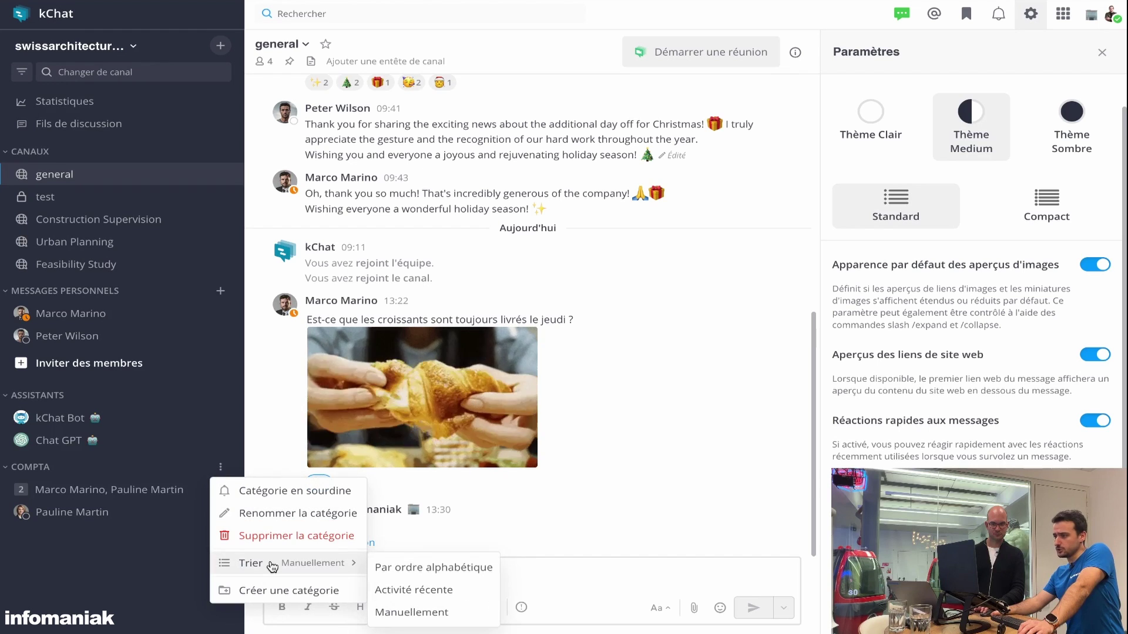
{"action": "left_click", "coordinate": [417, 608]}
{"action": "left_click_drag", "start_coordinate": [151, 523], "coordinate": [151, 488]}
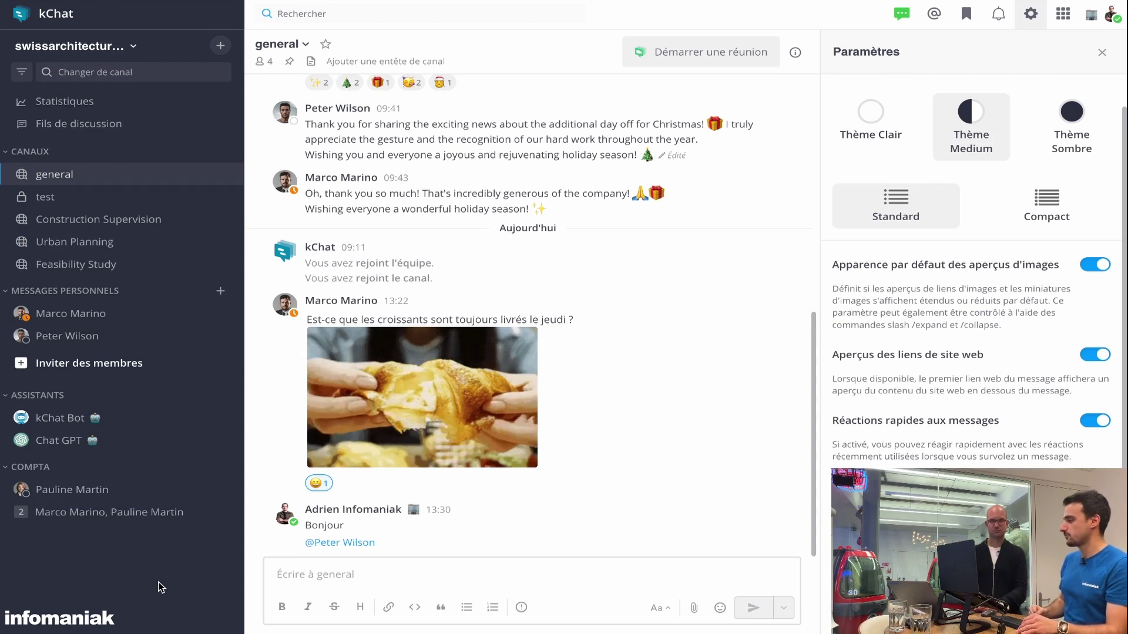
Try the Clair and Sombre themes, and return to the Medium theme
{"action": "mouse_move", "coordinate": [620, 382]}
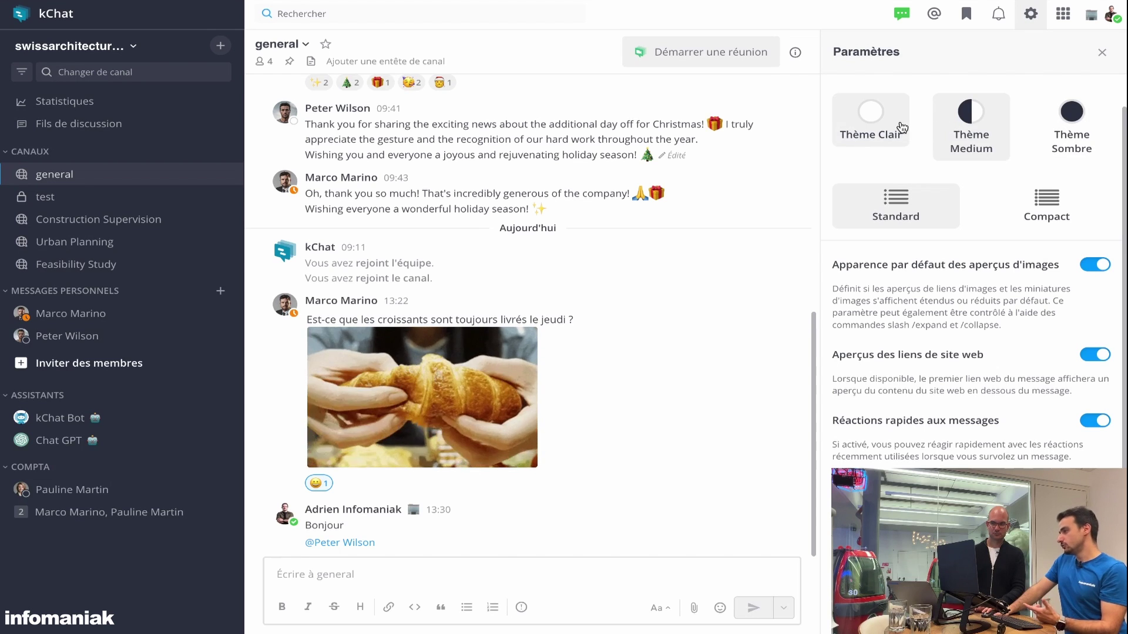
{"action": "left_click", "coordinate": [879, 125]}
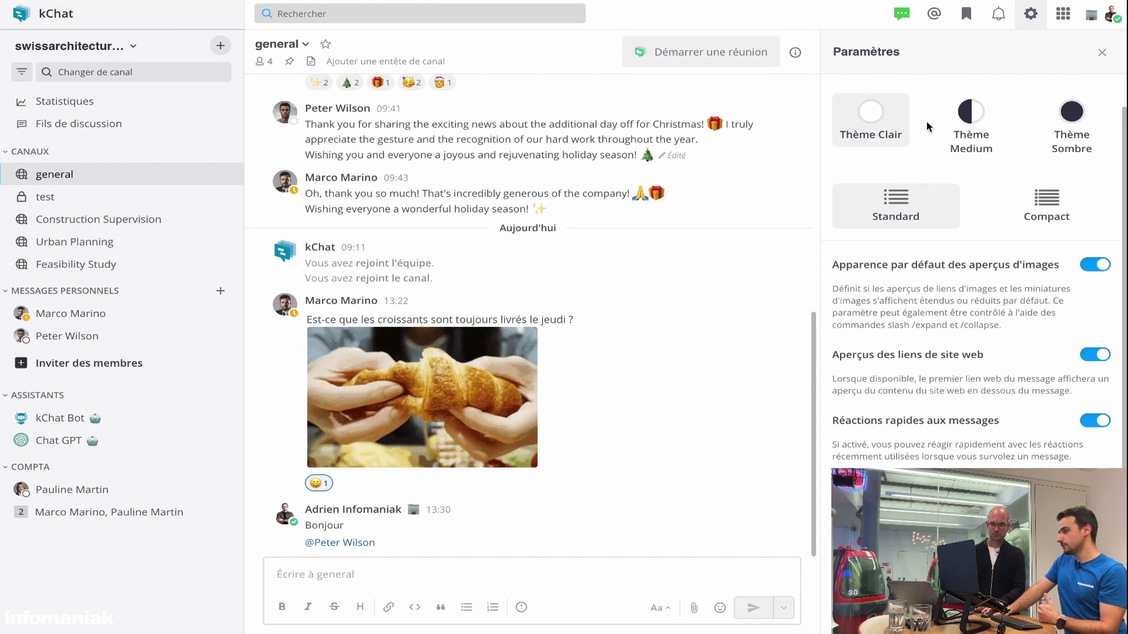
{"action": "left_click", "coordinate": [1072, 117]}
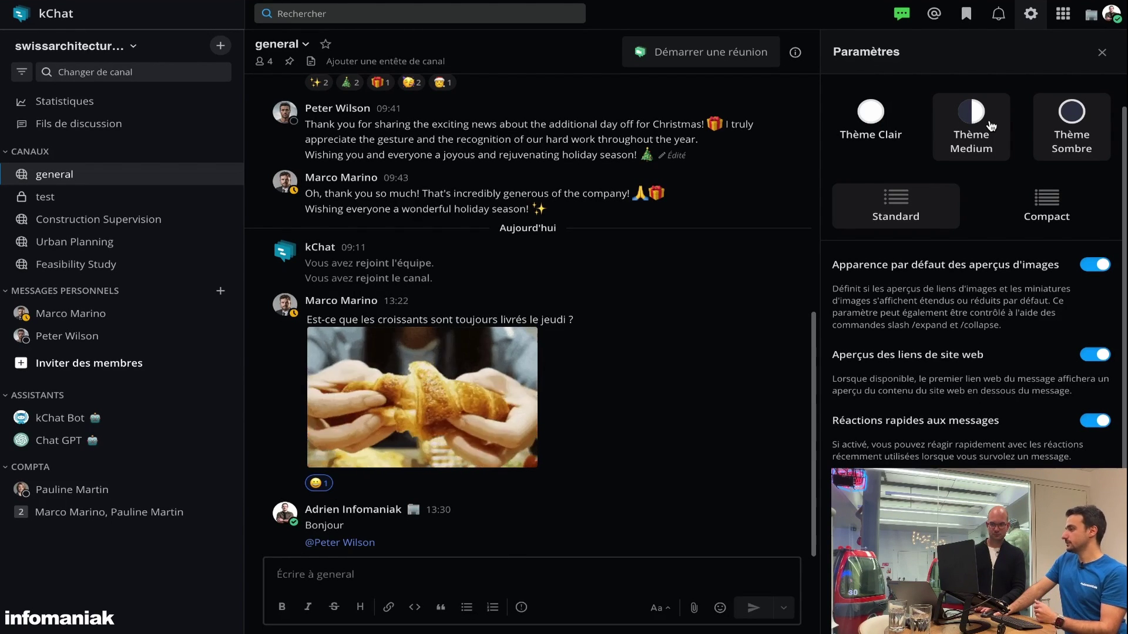
{"action": "left_click", "coordinate": [990, 126]}
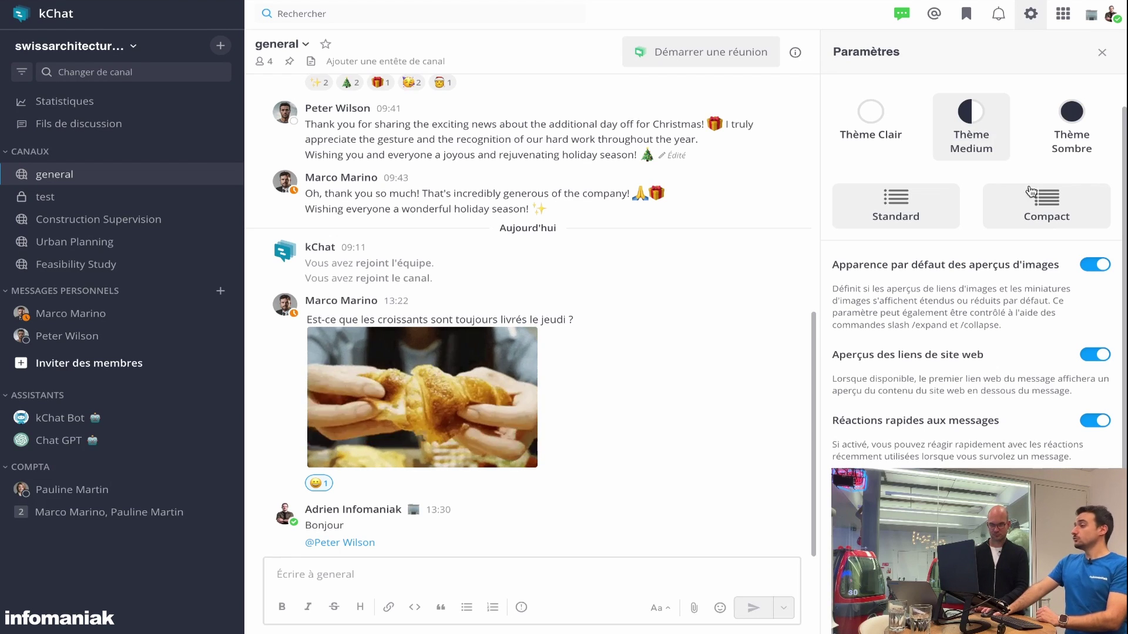
Set the message display to Compact and enable sharing the time of your last activity
{"action": "left_click", "coordinate": [1049, 200]}
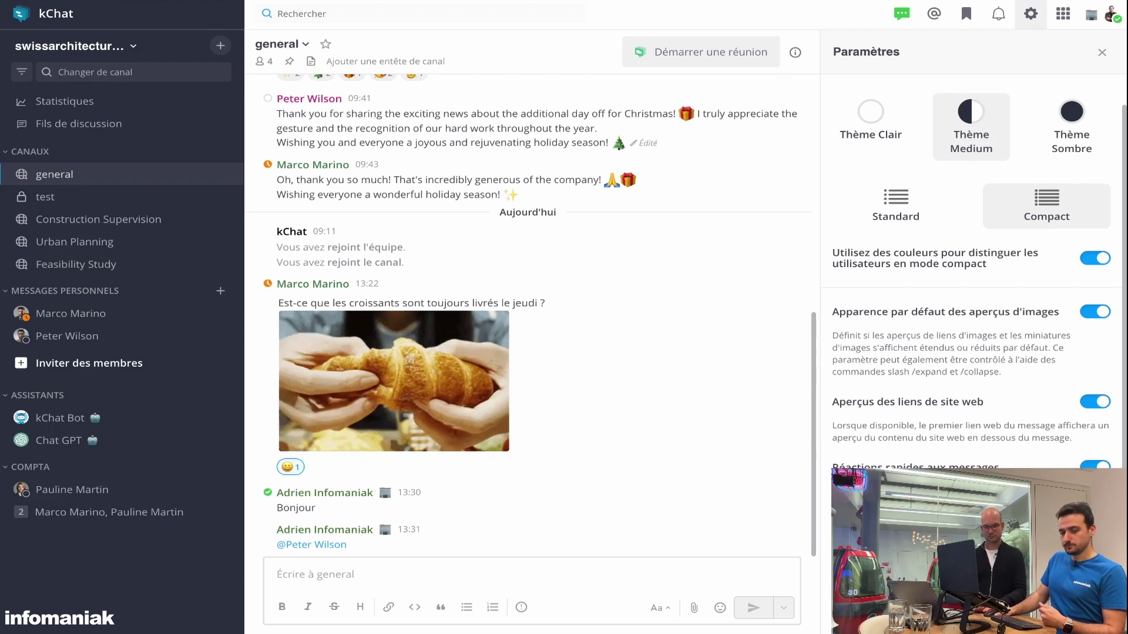
{"action": "scroll", "coordinate": [973, 264], "scroll_direction": "down", "scroll_amount": 2}
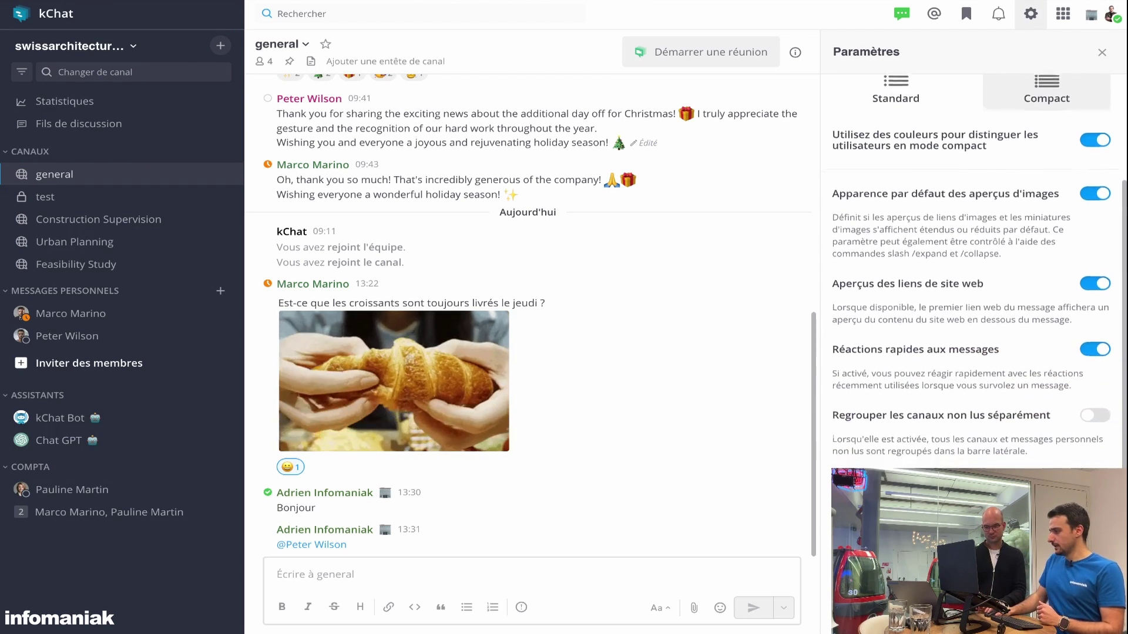
{"action": "scroll", "coordinate": [910, 423], "scroll_direction": "down", "scroll_amount": 2}
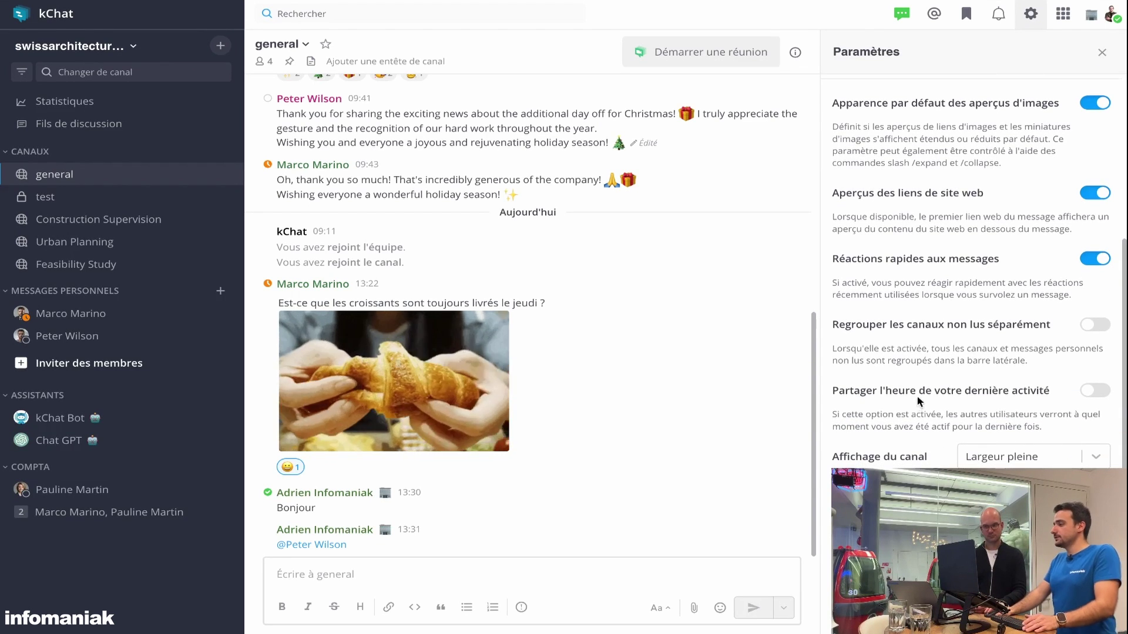
{"action": "left_click", "coordinate": [1059, 392]}
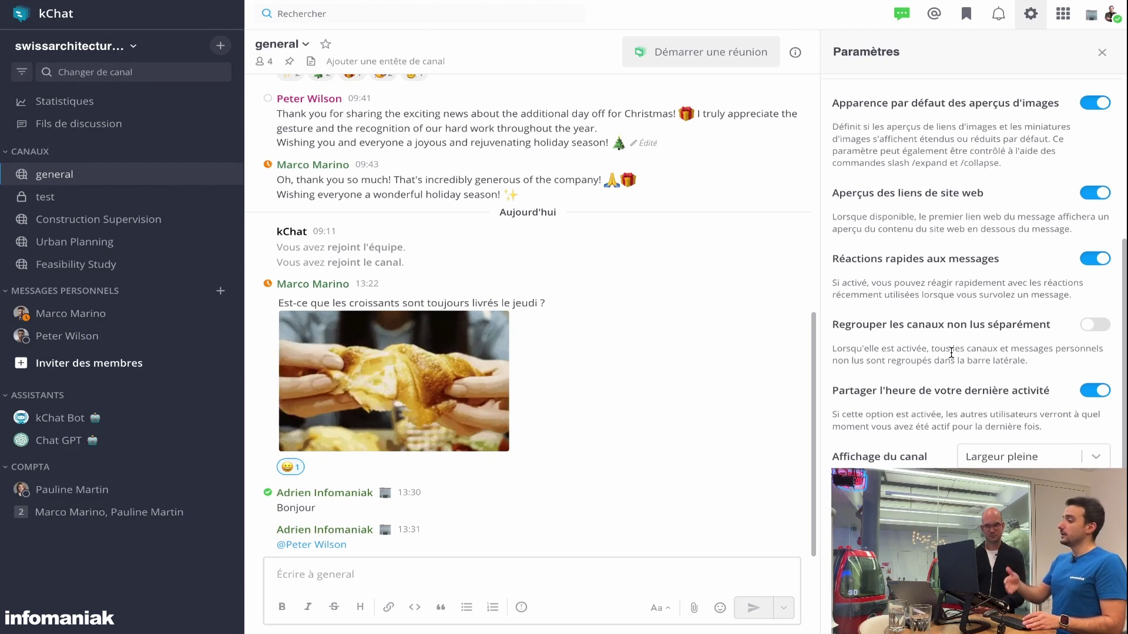
{"action": "mouse_move", "coordinate": [773, 377]}
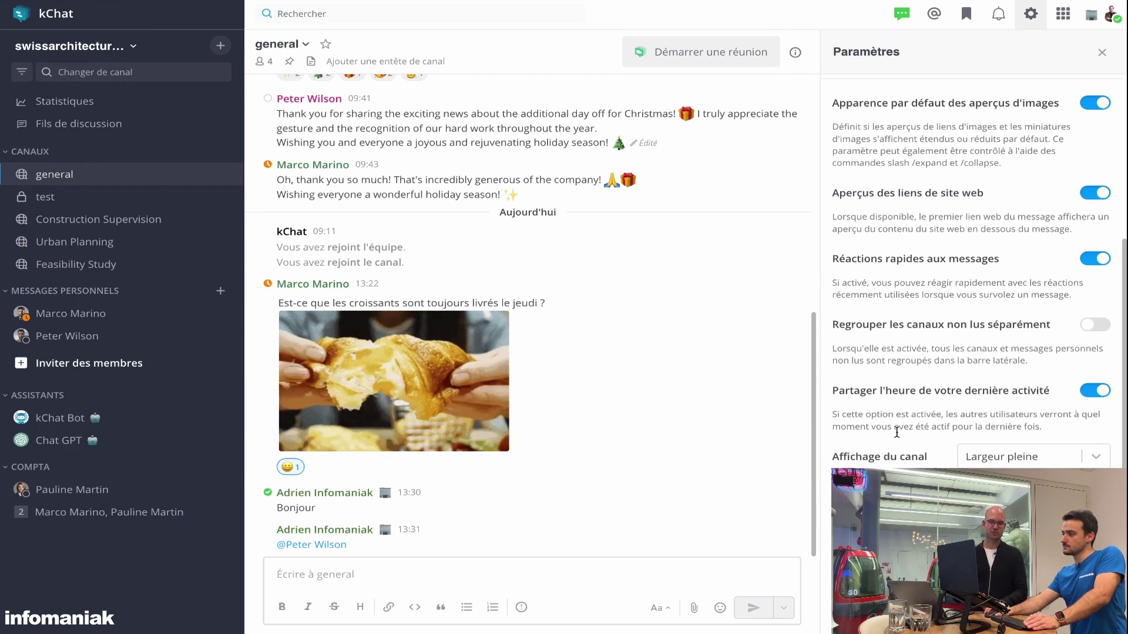
Compare the Standard and Compact message displays, and set the display to Standard
{"action": "scroll", "coordinate": [897, 433], "scroll_direction": "down", "scroll_amount": 2}
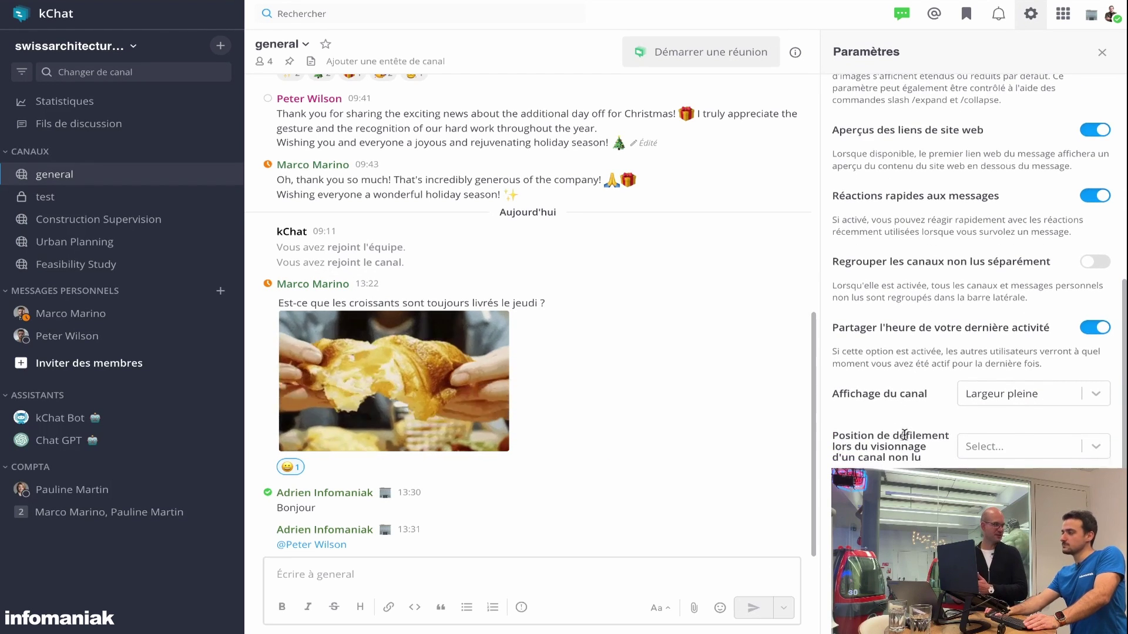
{"action": "scroll", "coordinate": [905, 435], "scroll_direction": "up", "scroll_amount": 1}
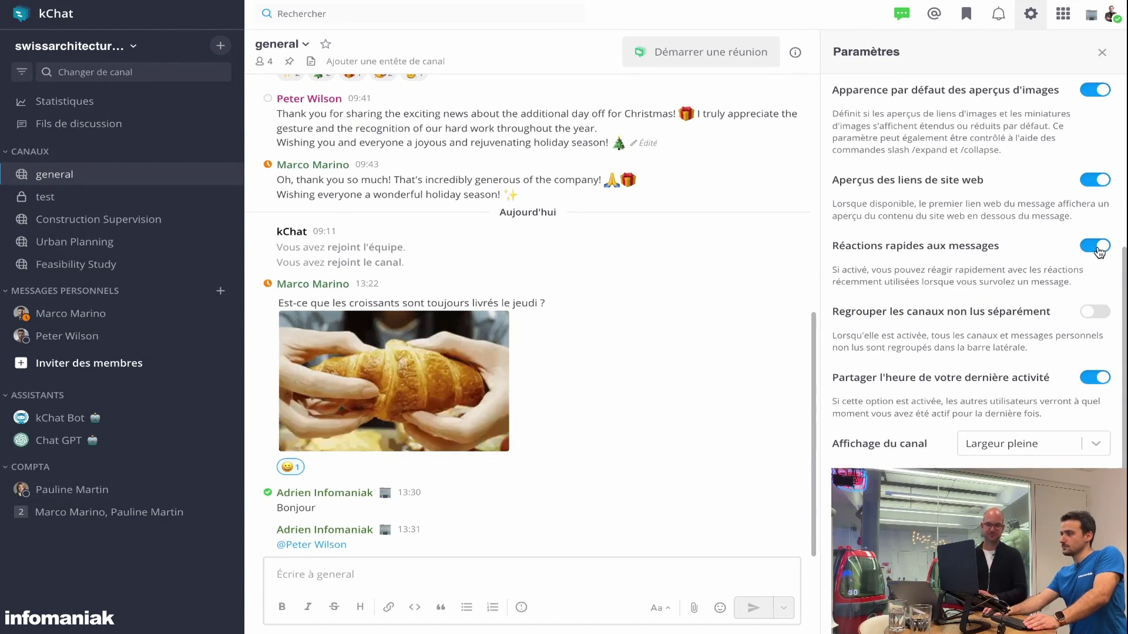
{"action": "scroll", "coordinate": [1097, 251], "scroll_direction": "up", "scroll_amount": 4}
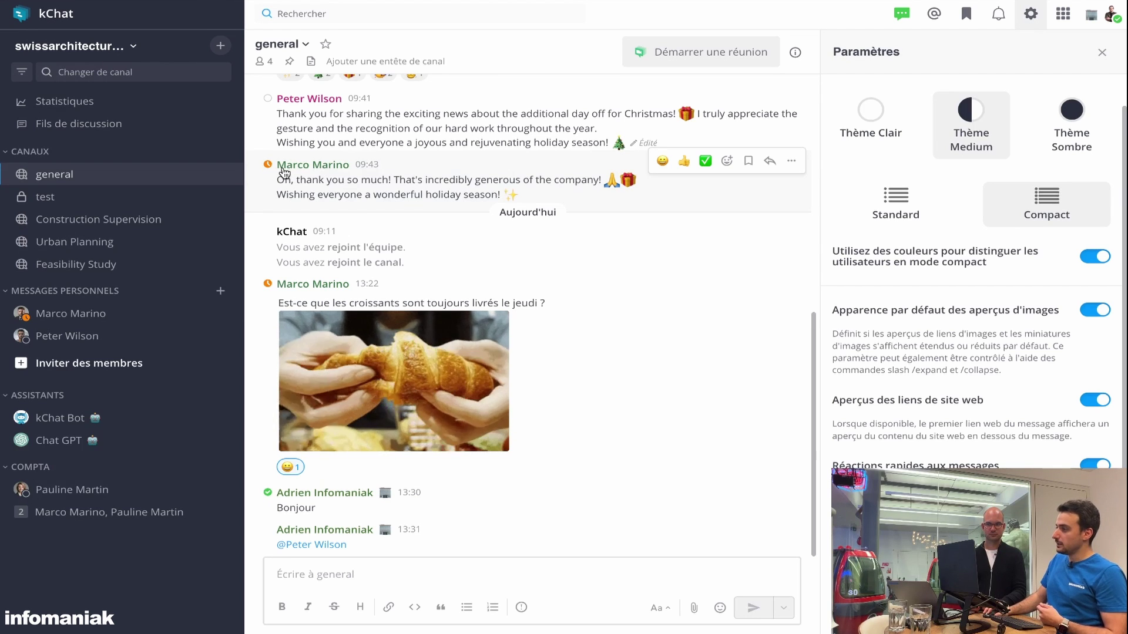
{"action": "left_click", "coordinate": [899, 201]}
{"action": "left_click", "coordinate": [1016, 201]}
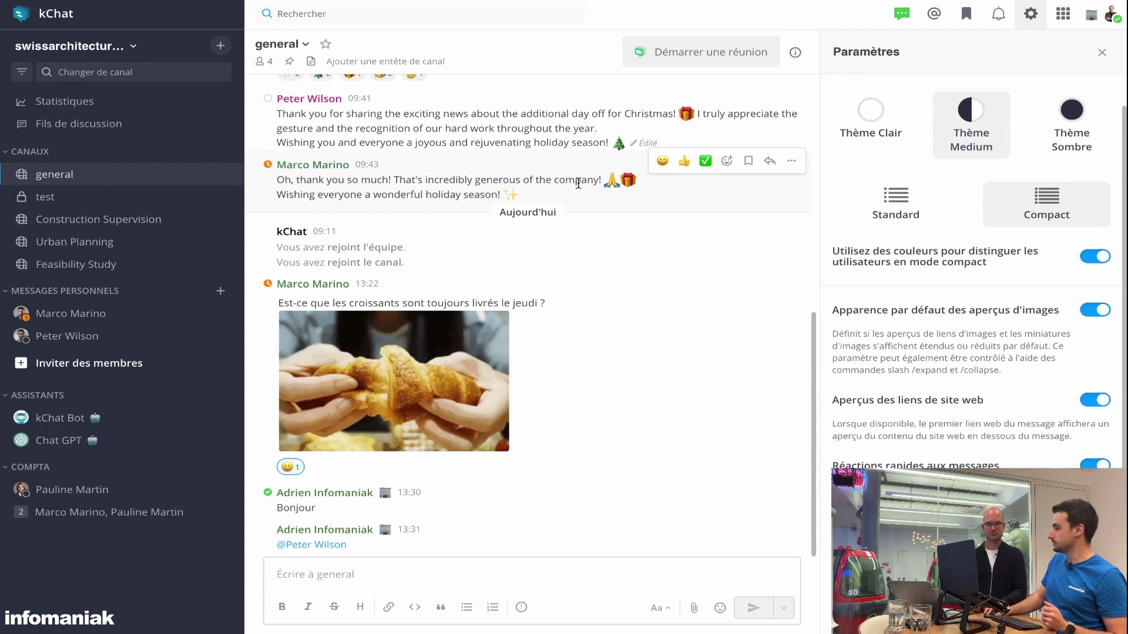
{"action": "left_click", "coordinate": [897, 203]}
{"action": "scroll", "coordinate": [935, 301], "scroll_direction": "down", "scroll_amount": 3}
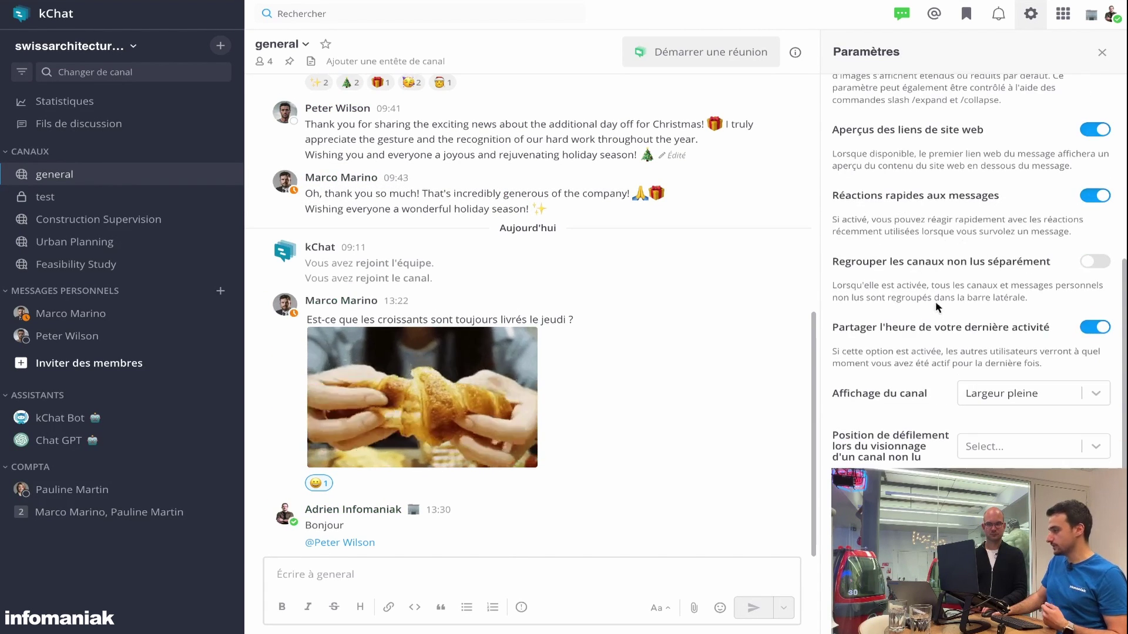
Examine the notification settings for mobile push triggers, mobile push activity, thread replies, desktop notifications and notification sound
{"action": "scroll", "coordinate": [935, 302], "scroll_direction": "up", "scroll_amount": 5}
{"action": "left_click", "coordinate": [934, 105]}
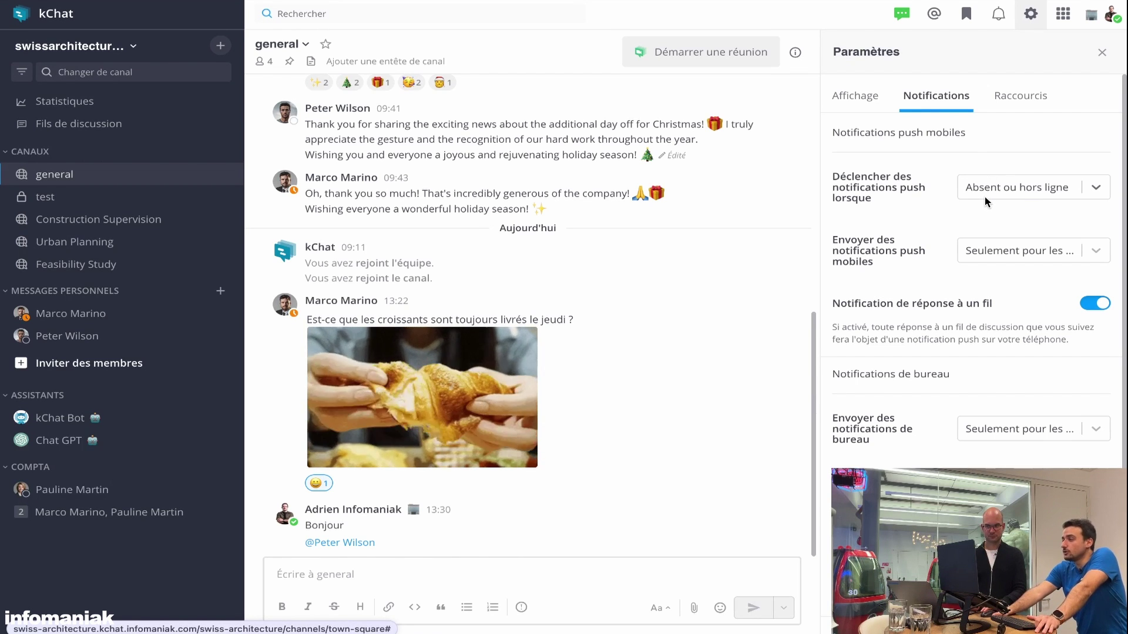
{"action": "left_click", "coordinate": [1000, 189]}
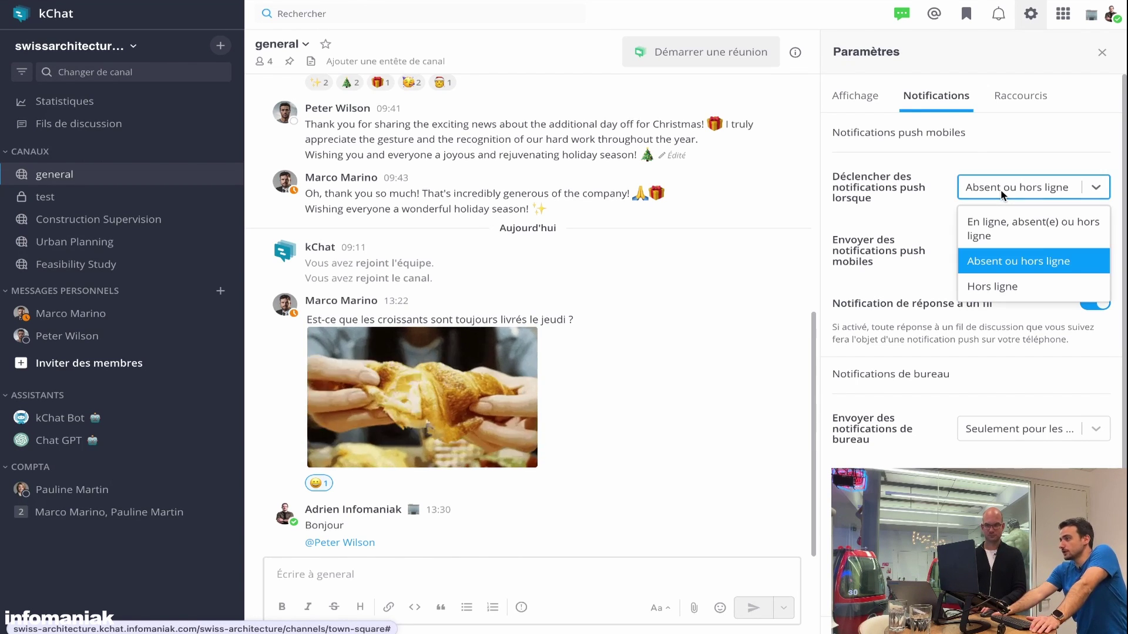
{"action": "left_click", "coordinate": [929, 175]}
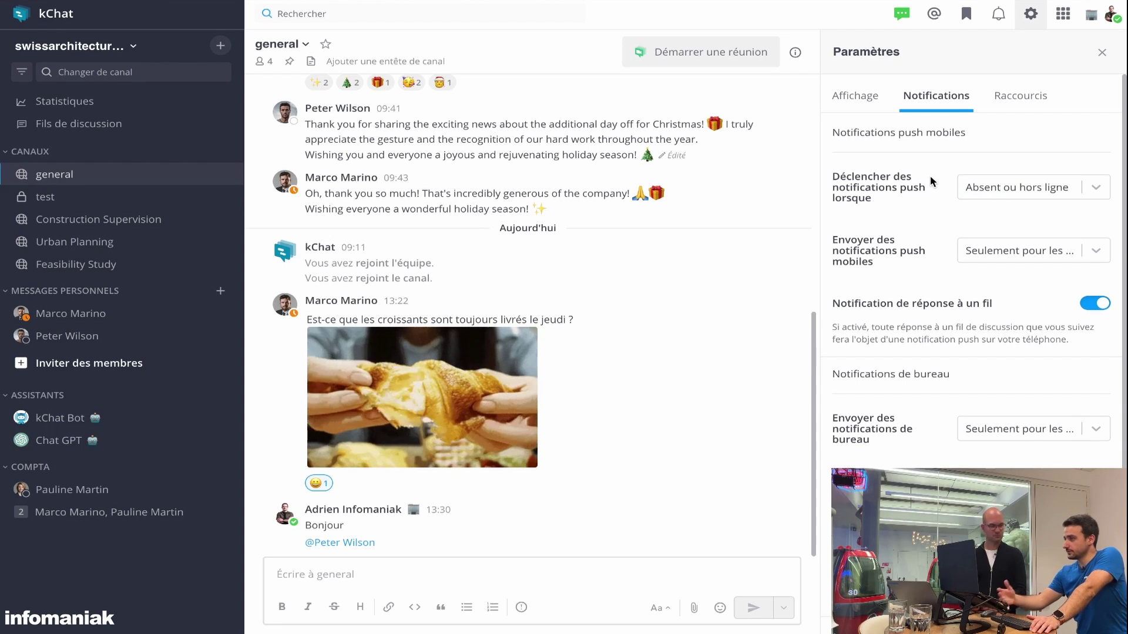
{"action": "left_click", "coordinate": [1000, 249]}
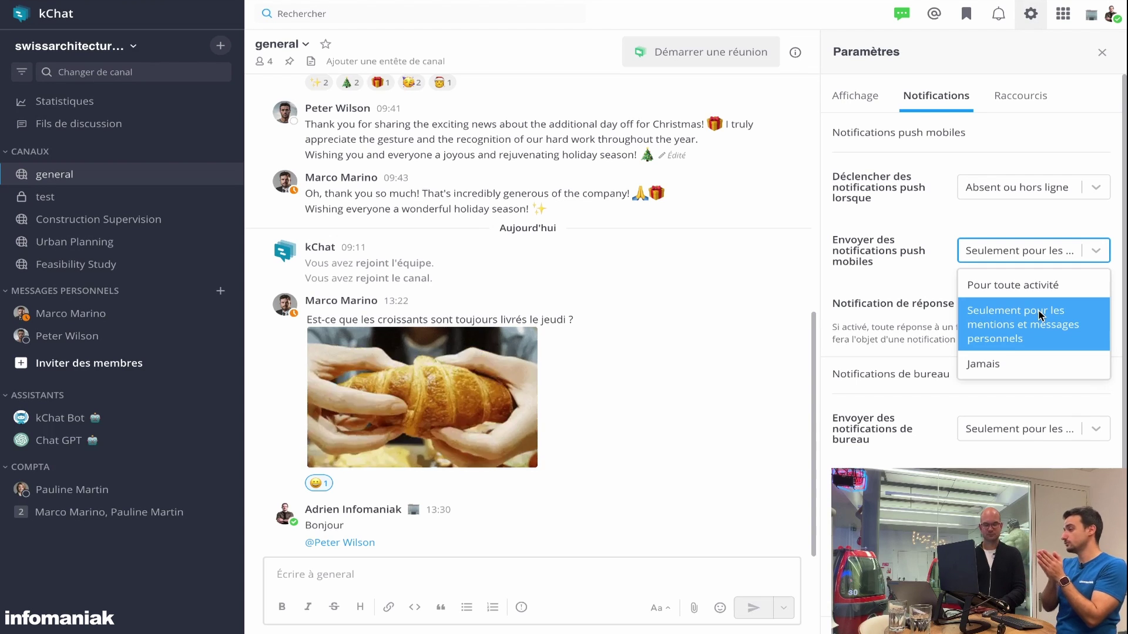
{"action": "left_click", "coordinate": [939, 353]}
{"action": "scroll", "coordinate": [923, 347], "scroll_direction": "down", "scroll_amount": 3}
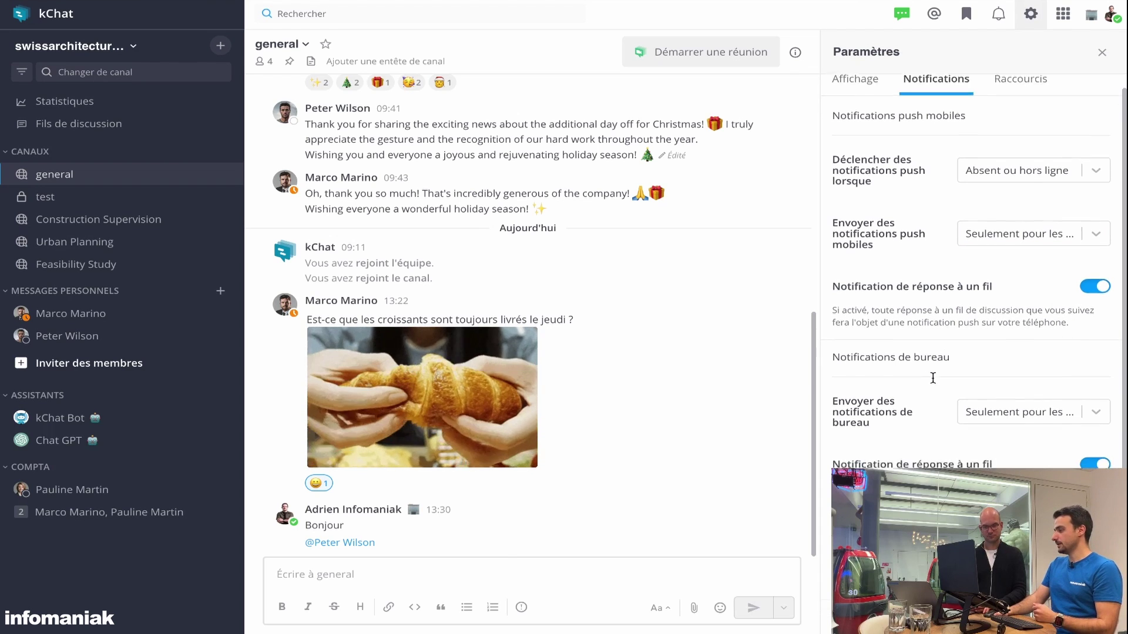
{"action": "scroll", "coordinate": [919, 344], "scroll_direction": "down", "scroll_amount": 2}
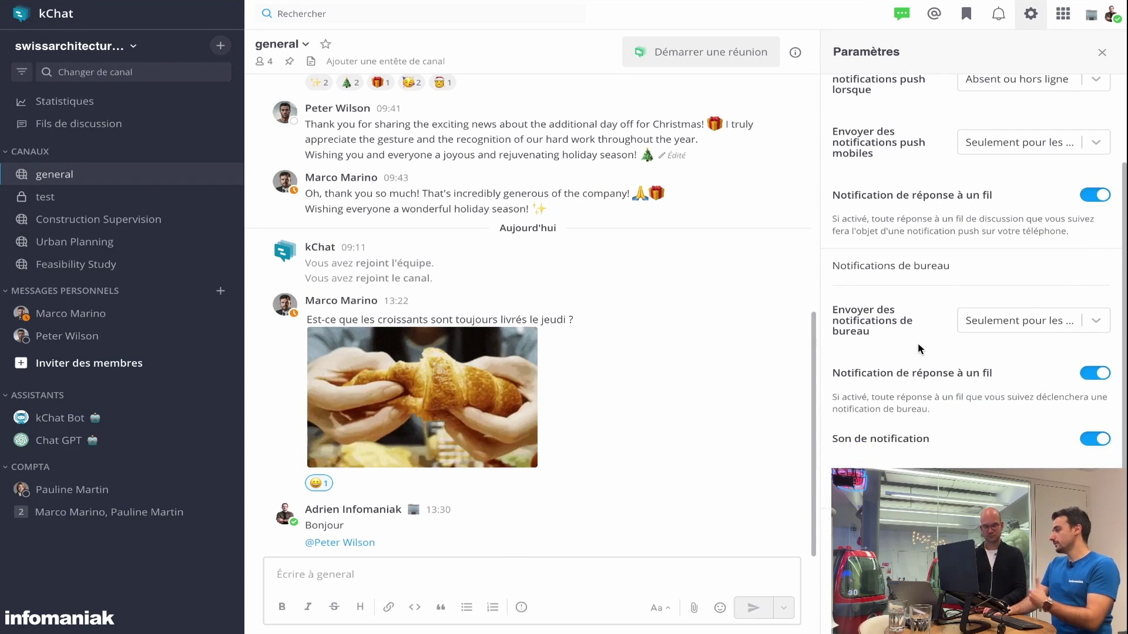
{"action": "scroll", "coordinate": [919, 344], "scroll_direction": "down", "scroll_amount": 1}
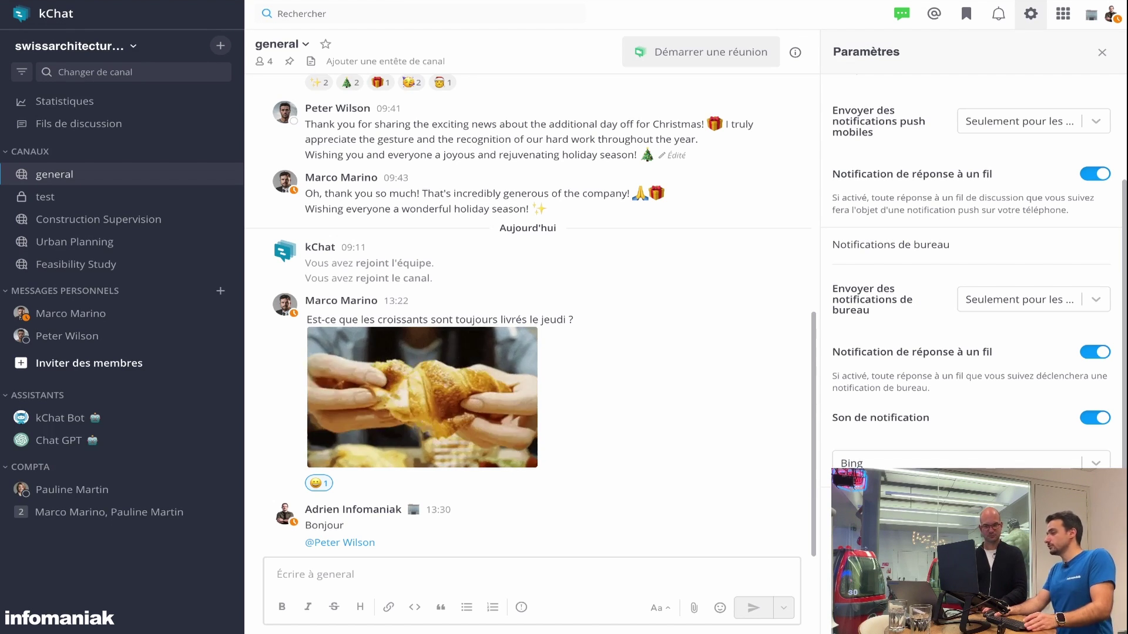
Check the keyboard shortcut settings, and set your status to En ligne
{"action": "scroll", "coordinate": [969, 271], "scroll_direction": "up", "scroll_amount": 5}
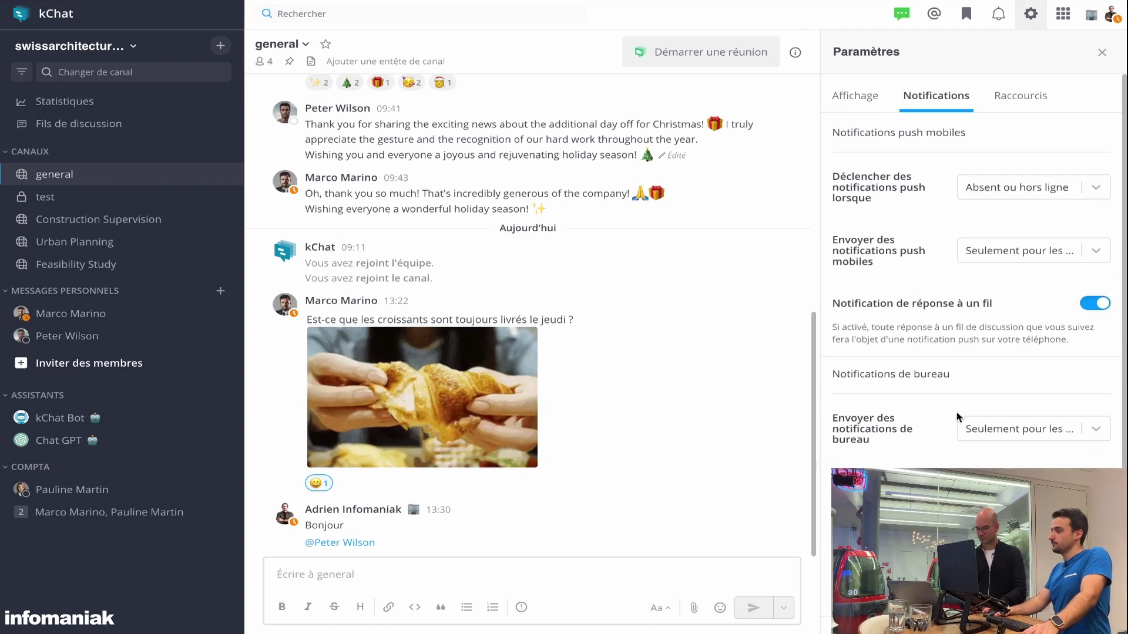
{"action": "left_click", "coordinate": [1027, 111]}
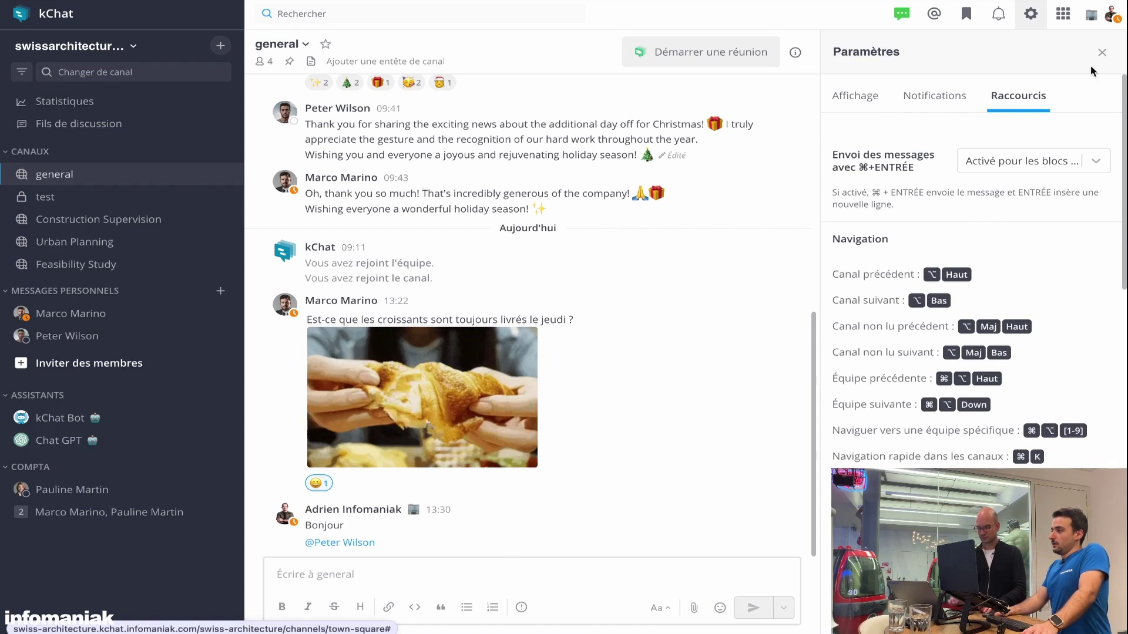
{"action": "left_click", "coordinate": [1101, 53]}
{"action": "left_click", "coordinate": [1107, 18]}
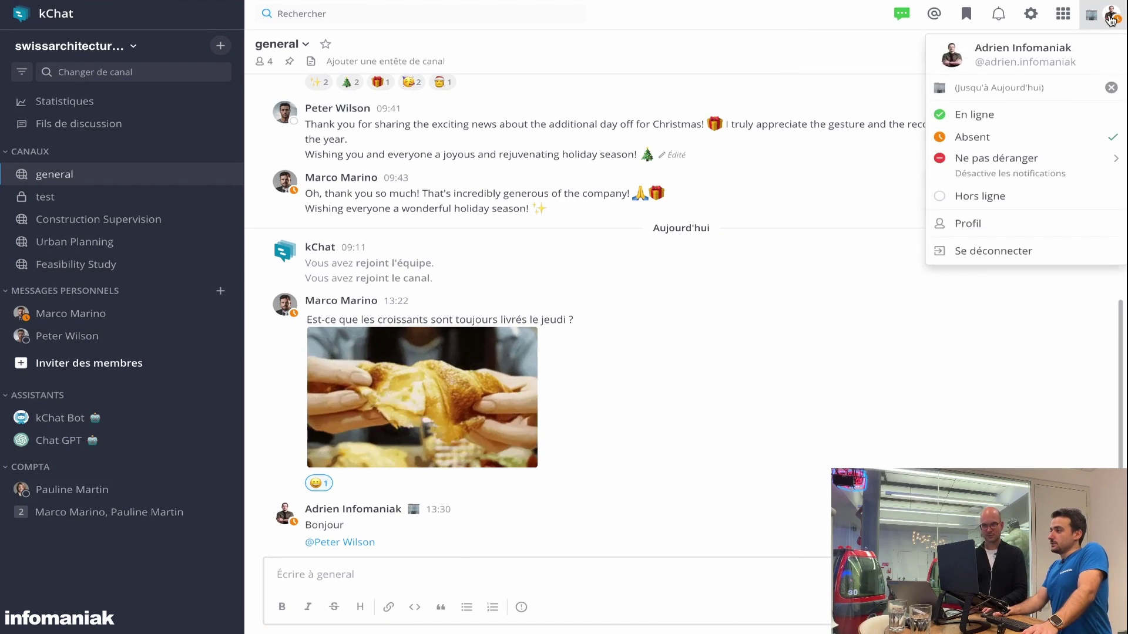
{"action": "left_click", "coordinate": [983, 112]}
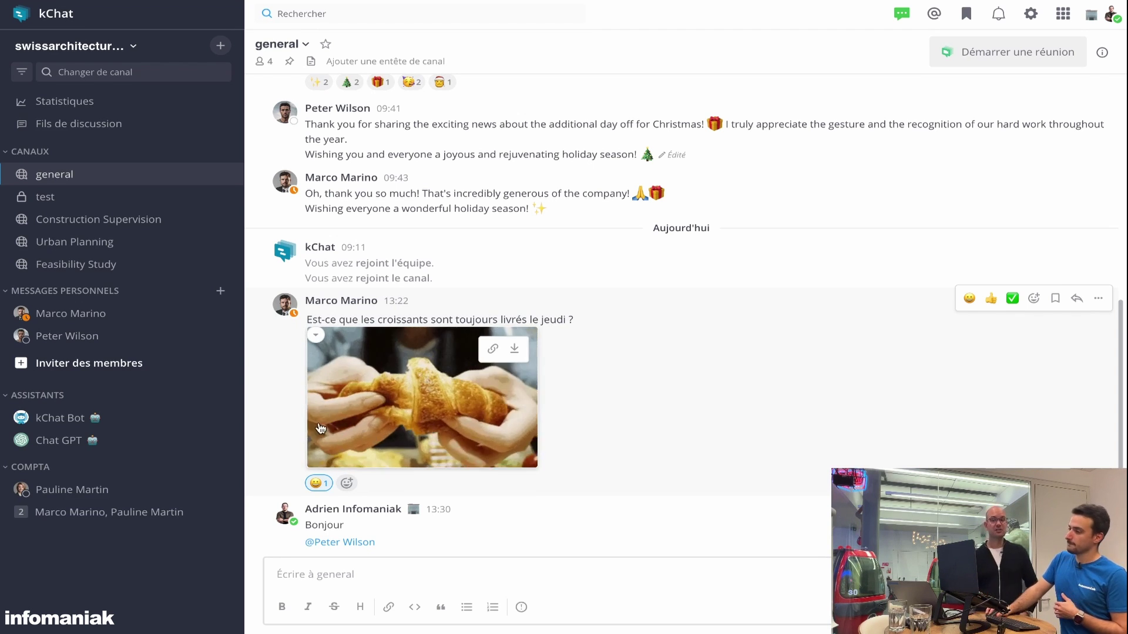
View the first direct conversation under Messages personnels, and return to the general channel
{"action": "left_click", "coordinate": [129, 336]}
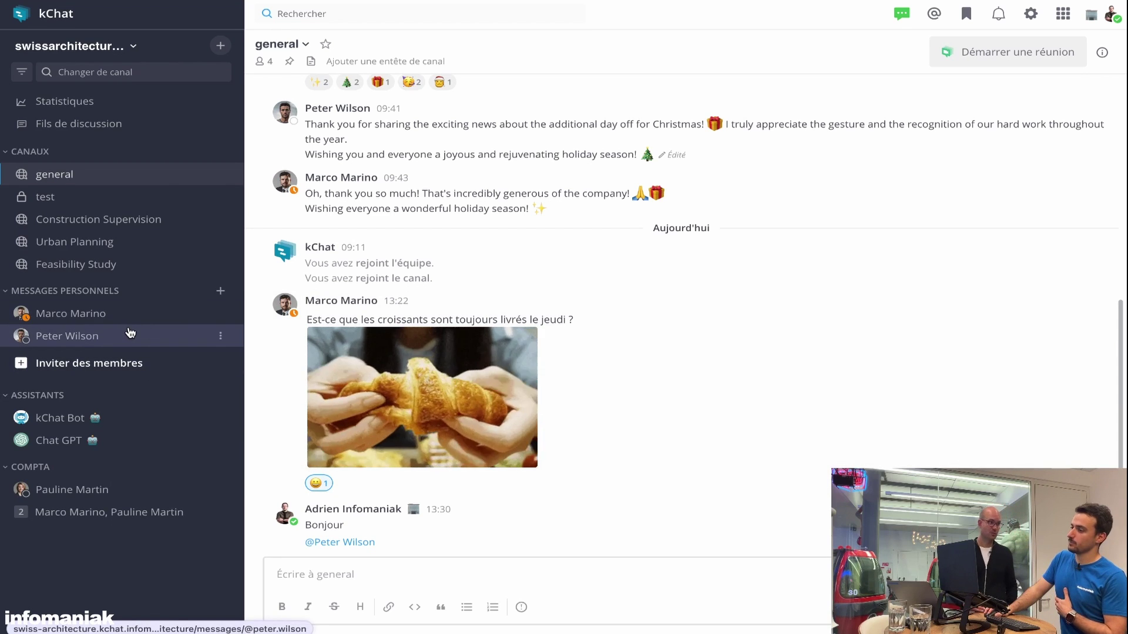
{"action": "left_click", "coordinate": [130, 313]}
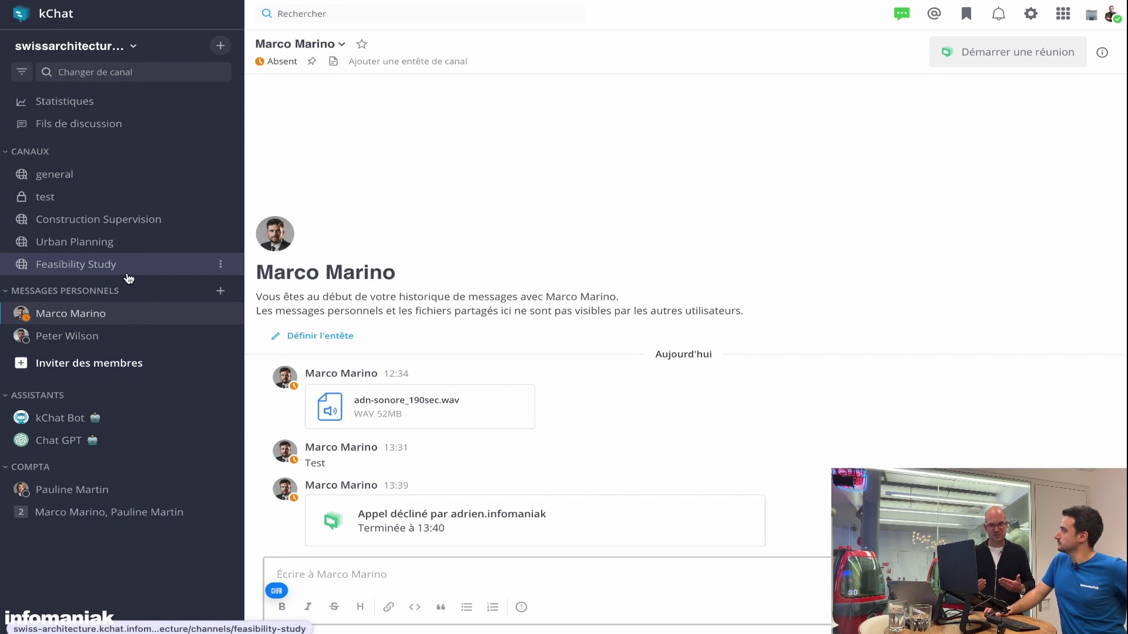
{"action": "left_click", "coordinate": [111, 178]}
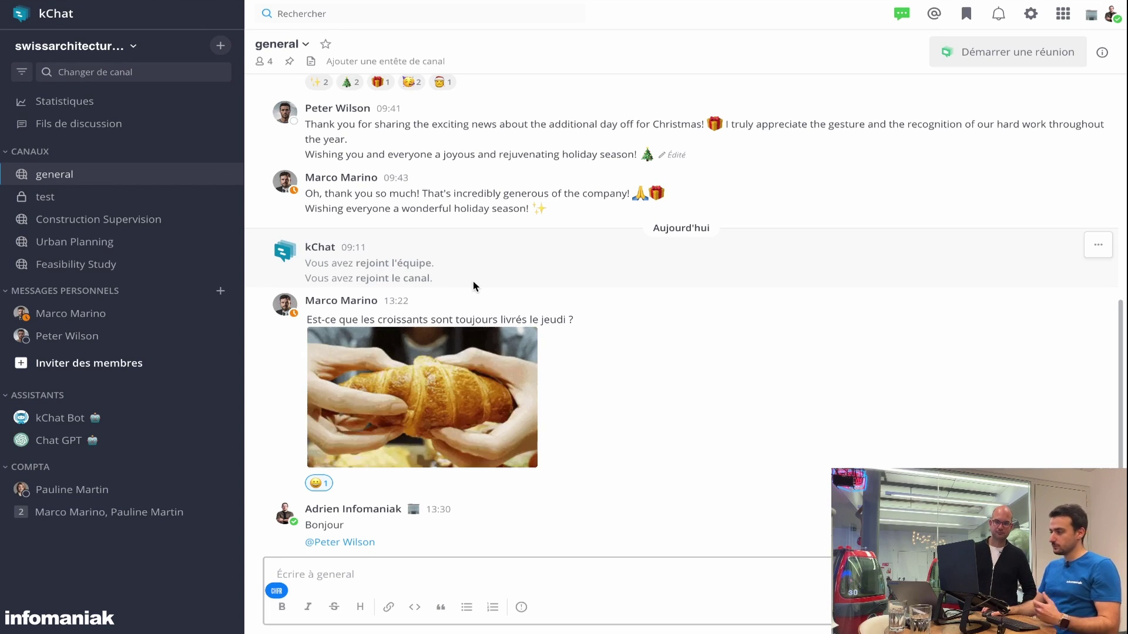
Set a Demain reminder on the general channel's announcement of an extra Christmas day off, and add the same reminder a second time
{"action": "scroll", "coordinate": [475, 286], "scroll_direction": "up", "scroll_amount": 5}
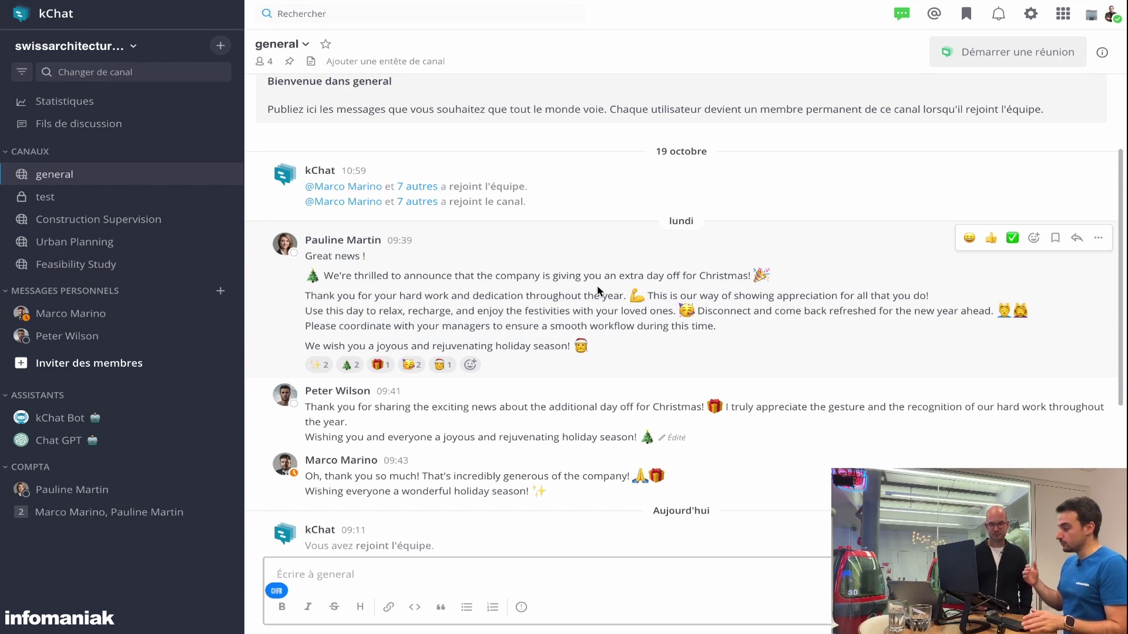
{"action": "left_click", "coordinate": [1098, 238]}
{"action": "mouse_move", "coordinate": [1059, 307]}
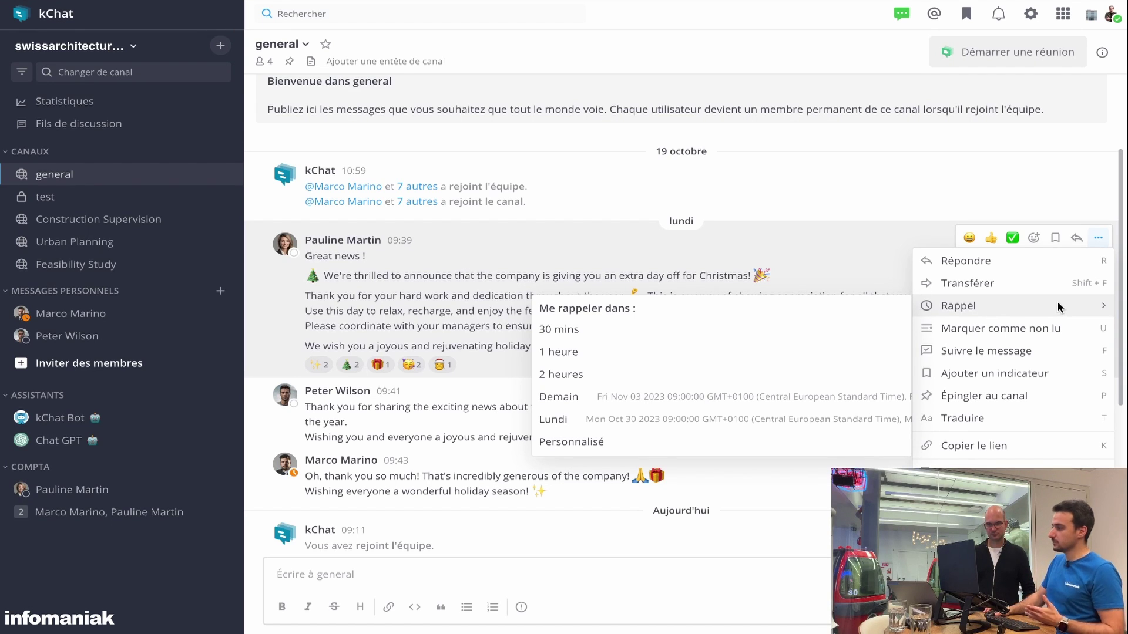
{"action": "left_click", "coordinate": [797, 405]}
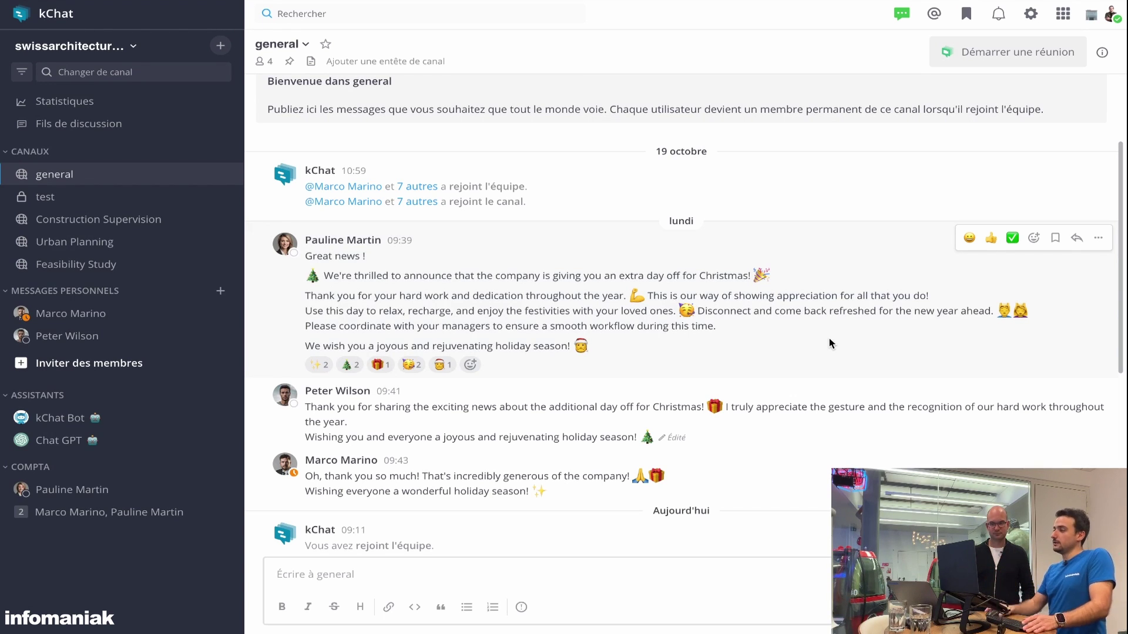
{"action": "left_click", "coordinate": [1098, 238]}
{"action": "mouse_move", "coordinate": [1017, 306]}
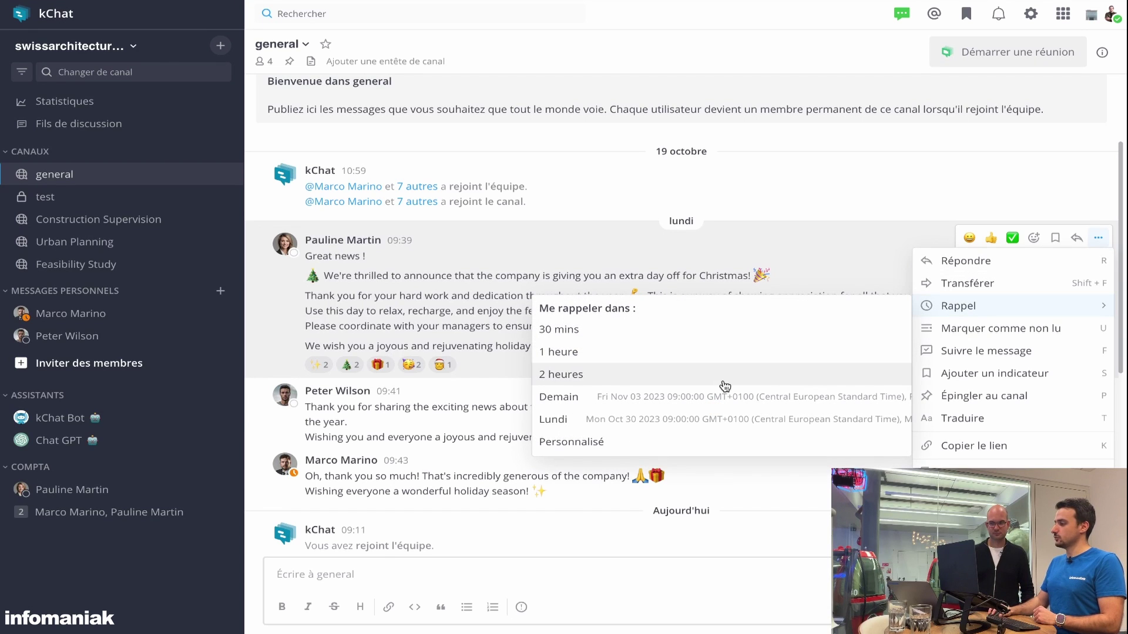
{"action": "left_click", "coordinate": [728, 397]}
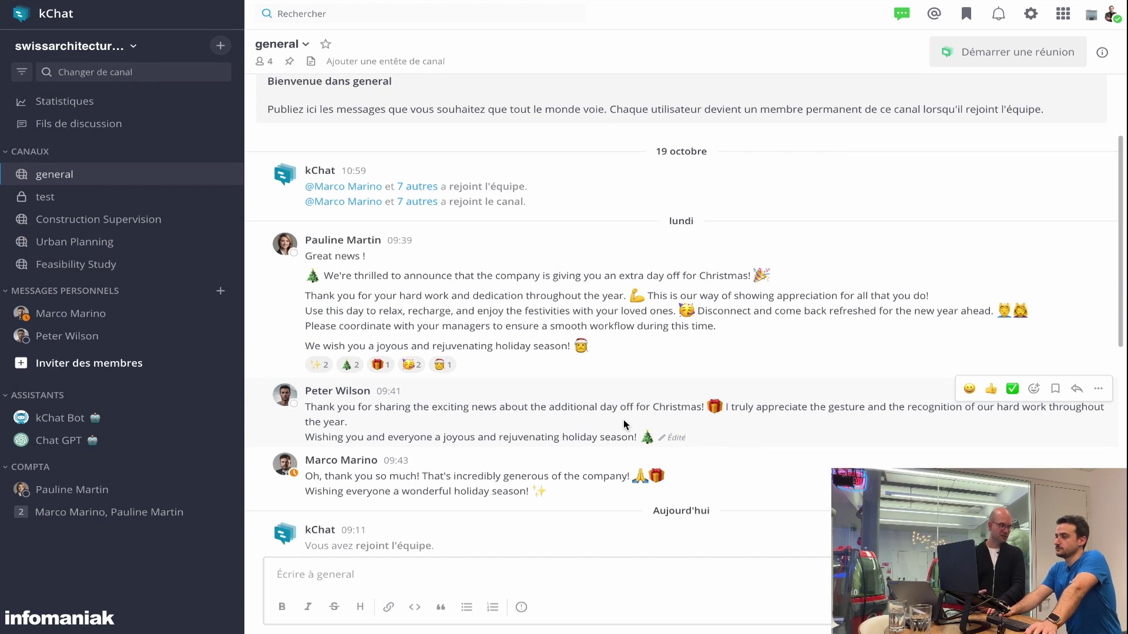
Examine the scheduling options for a draft reading "Bonjour à tous !" in the general channel, and discard the draft
{"action": "left_click", "coordinate": [391, 563]}
{"action": "scroll", "coordinate": [420, 529], "scroll_direction": "down", "scroll_amount": 10}
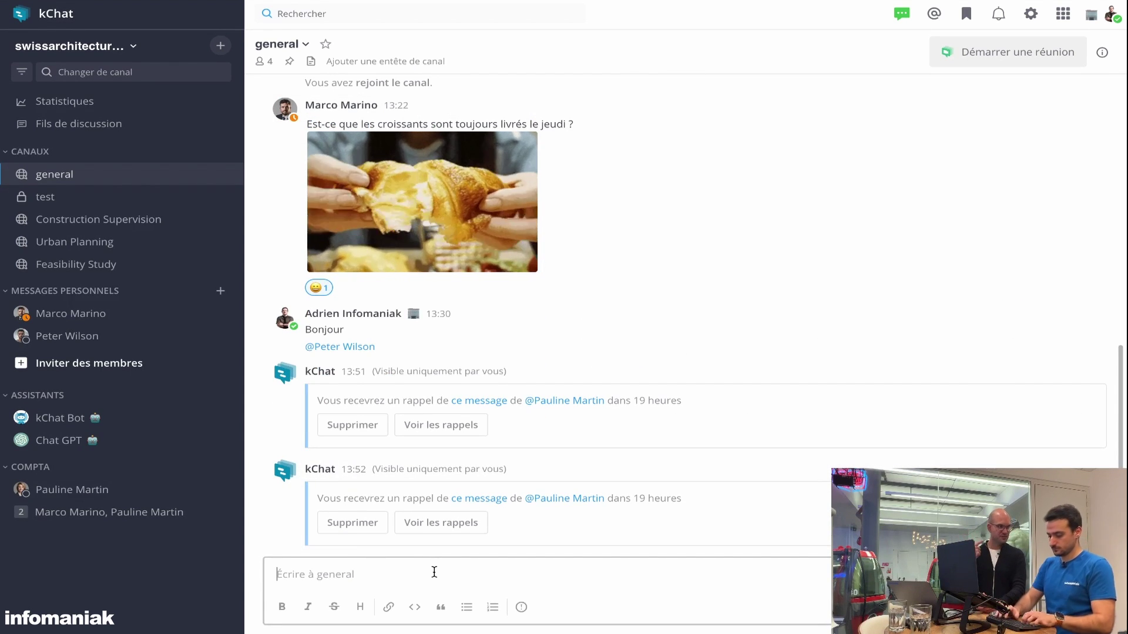
{"action": "type", "text": "Bonjour à tous !"}
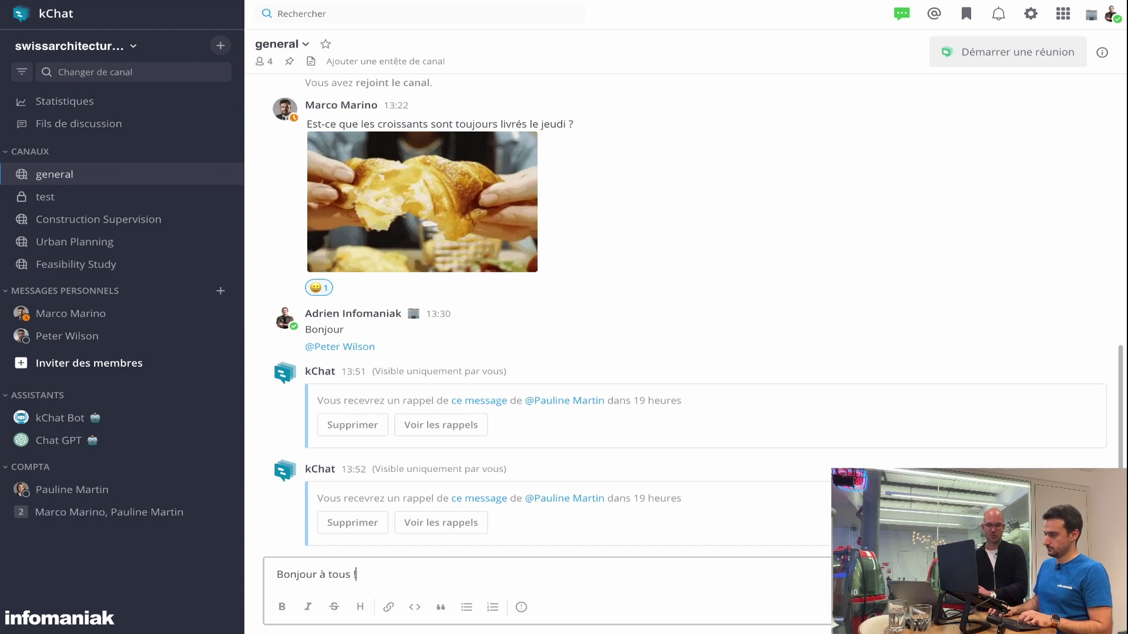
{"action": "left_click", "coordinate": [1095, 608]}
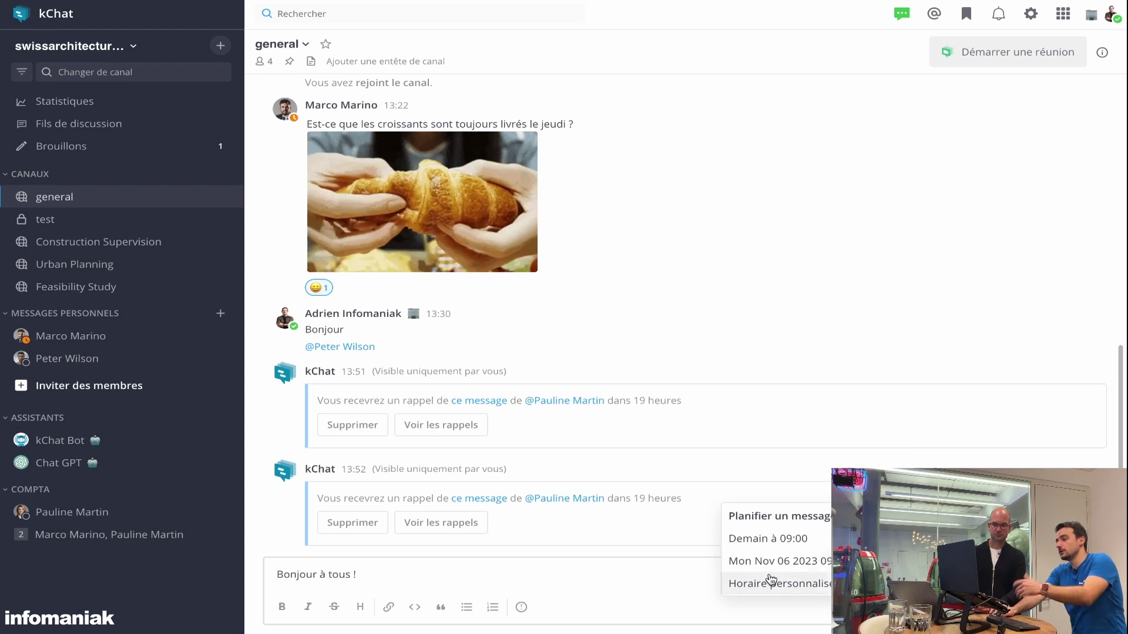
{"action": "left_click", "coordinate": [693, 573]}
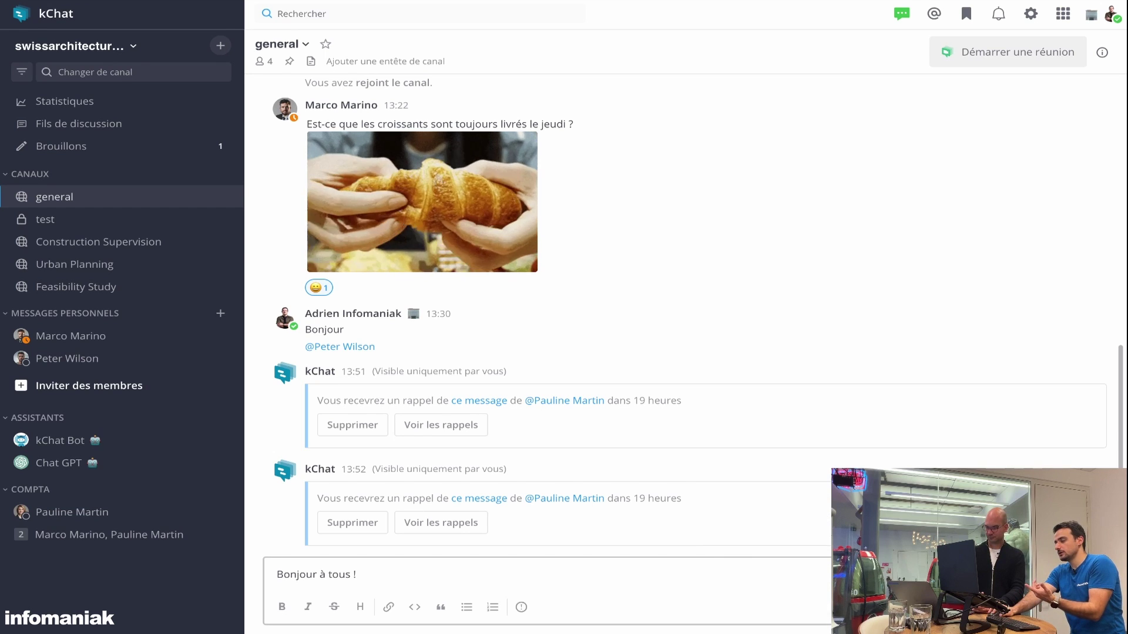
{"action": "left_click", "coordinate": [1094, 607]}
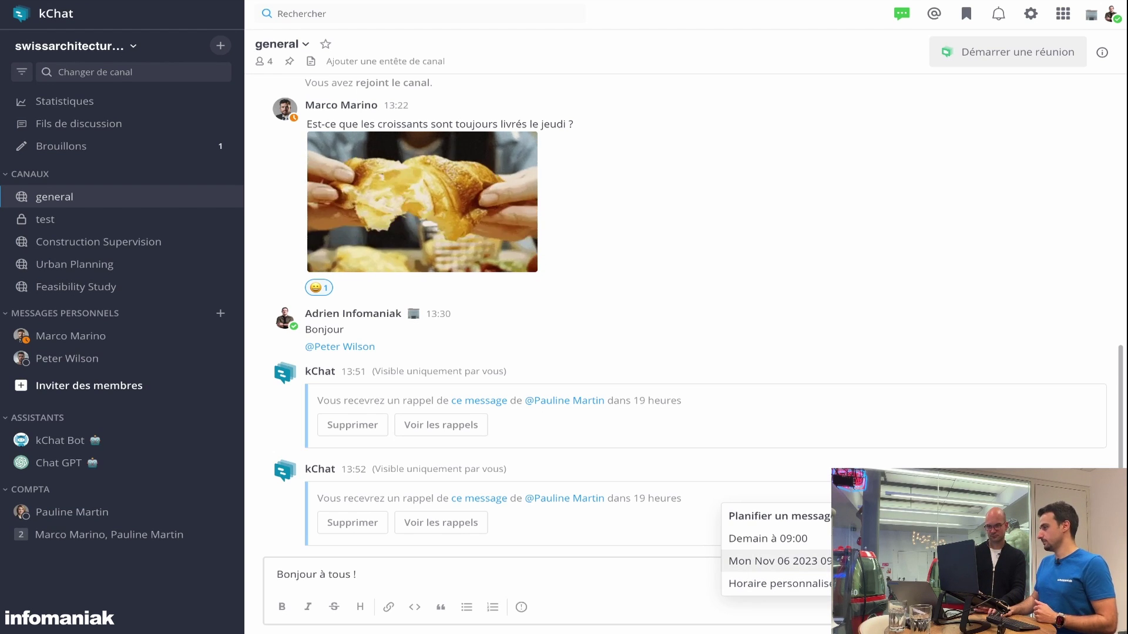
{"action": "left_click", "coordinate": [600, 576]}
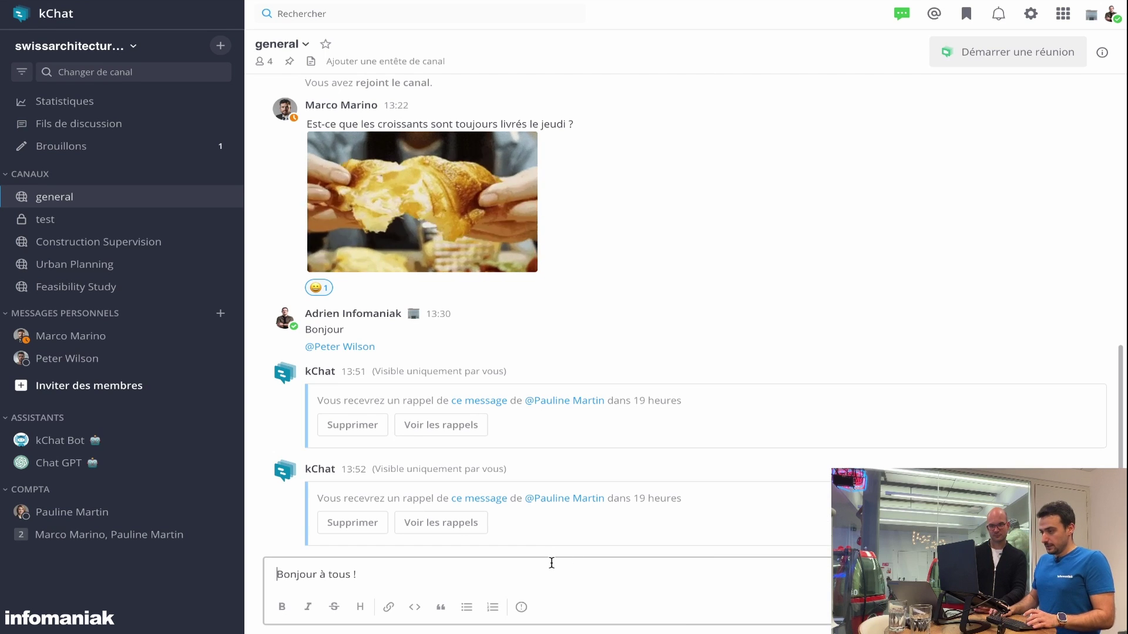
{"action": "key", "text": "ctrl+a"}
{"action": "key", "text": "BackSpace"}
Translate the general channel's announcement of an extra Christmas day off into French and view the translated text
{"action": "scroll", "coordinate": [691, 286], "scroll_direction": "up", "scroll_amount": 15}
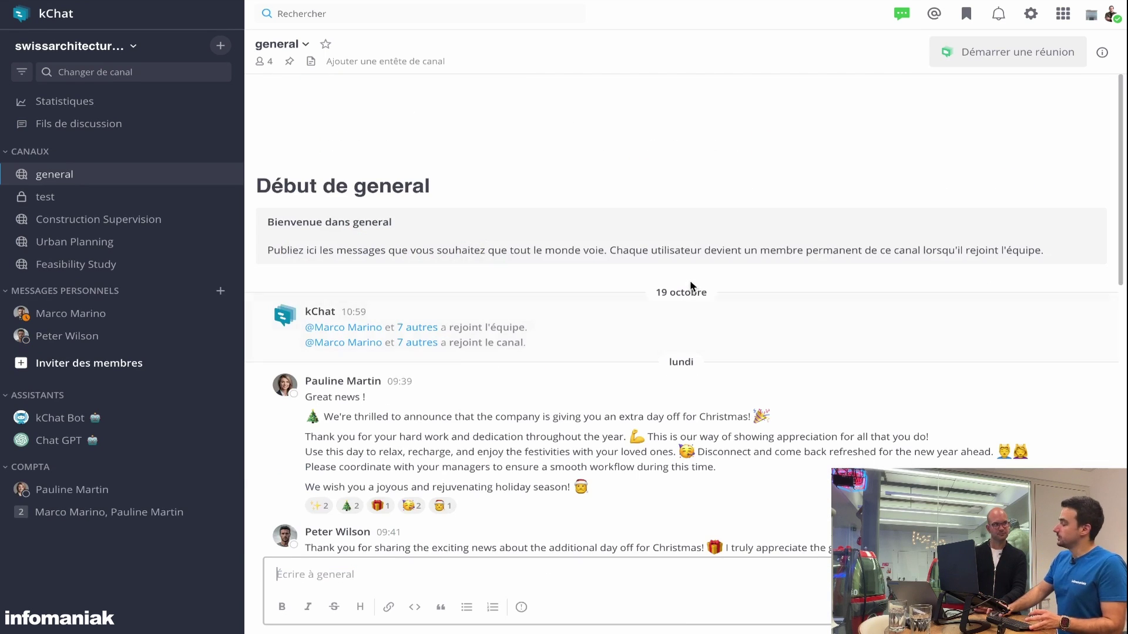
{"action": "scroll", "coordinate": [875, 441], "scroll_direction": "down", "scroll_amount": 1}
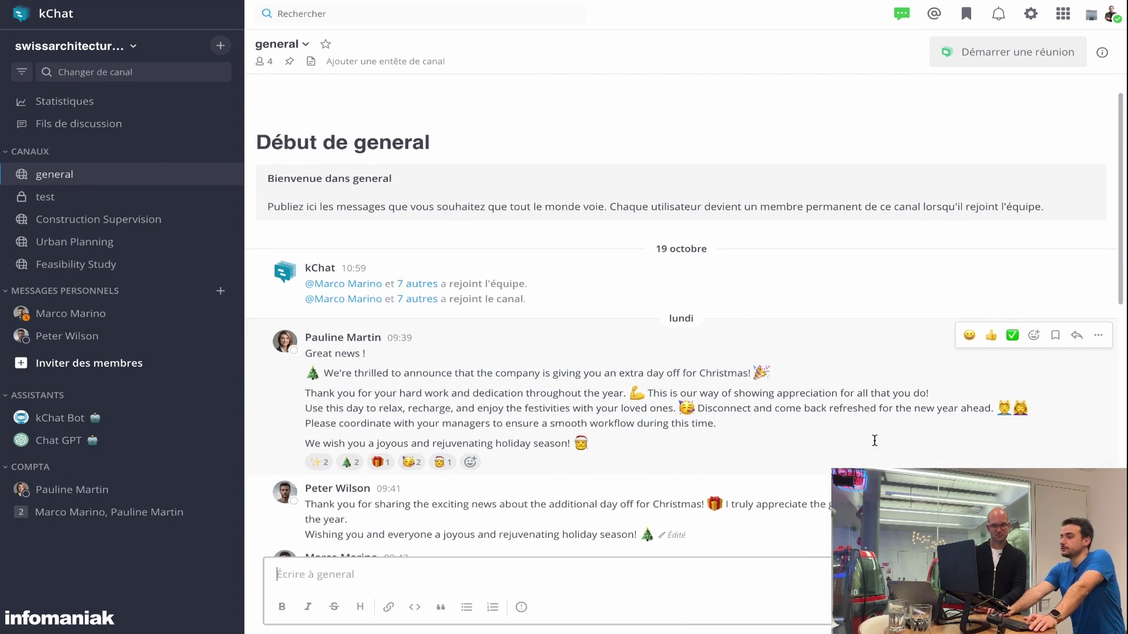
{"action": "left_click", "coordinate": [1100, 337]}
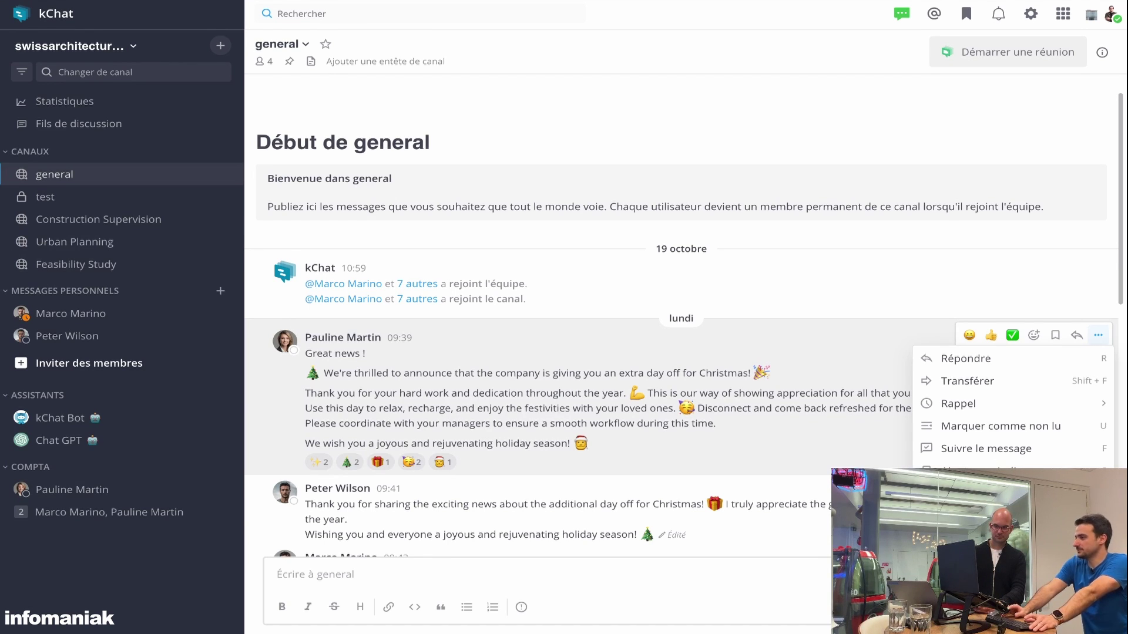
{"action": "left_click", "coordinate": [475, 402]}
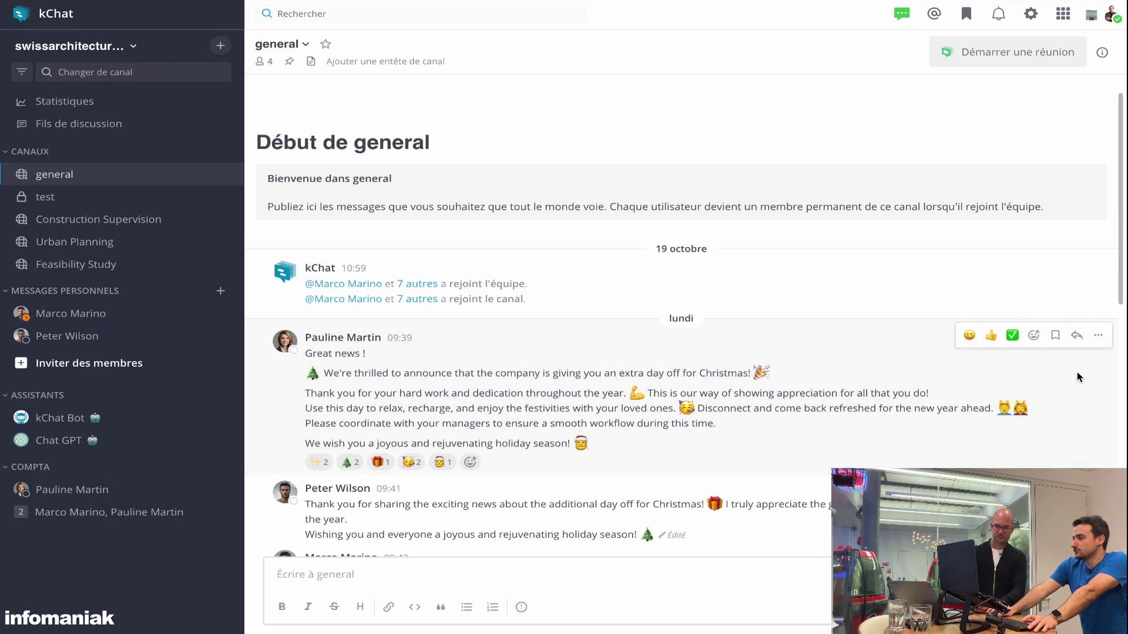
{"action": "left_click", "coordinate": [1095, 347]}
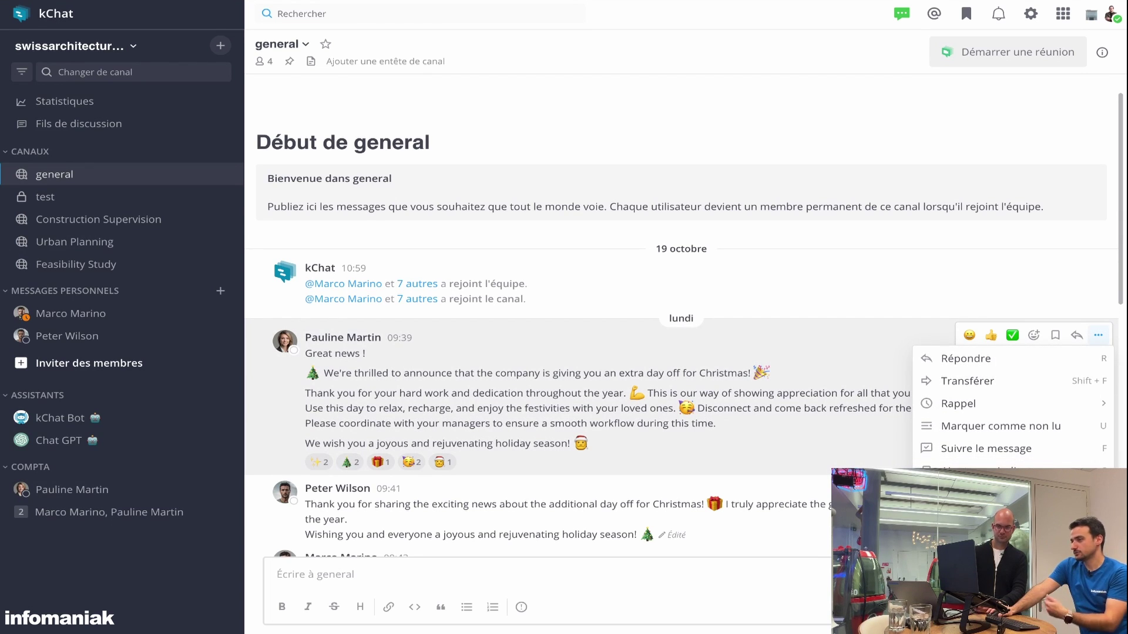
{"action": "left_click", "coordinate": [876, 506]}
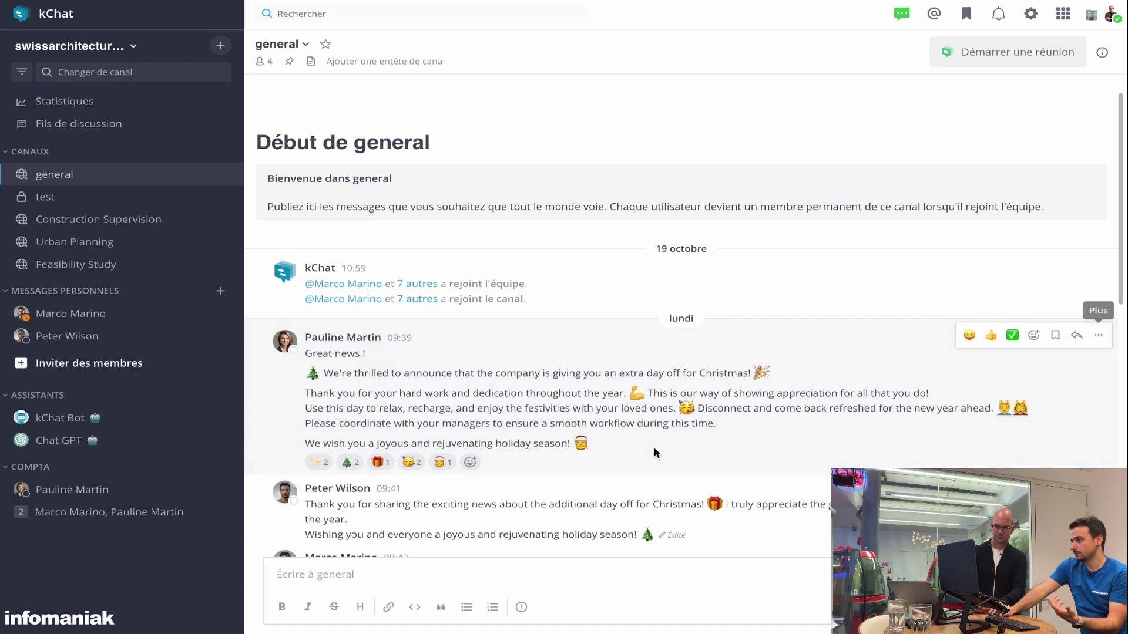
{"action": "scroll", "coordinate": [528, 401], "scroll_direction": "down", "scroll_amount": 10}
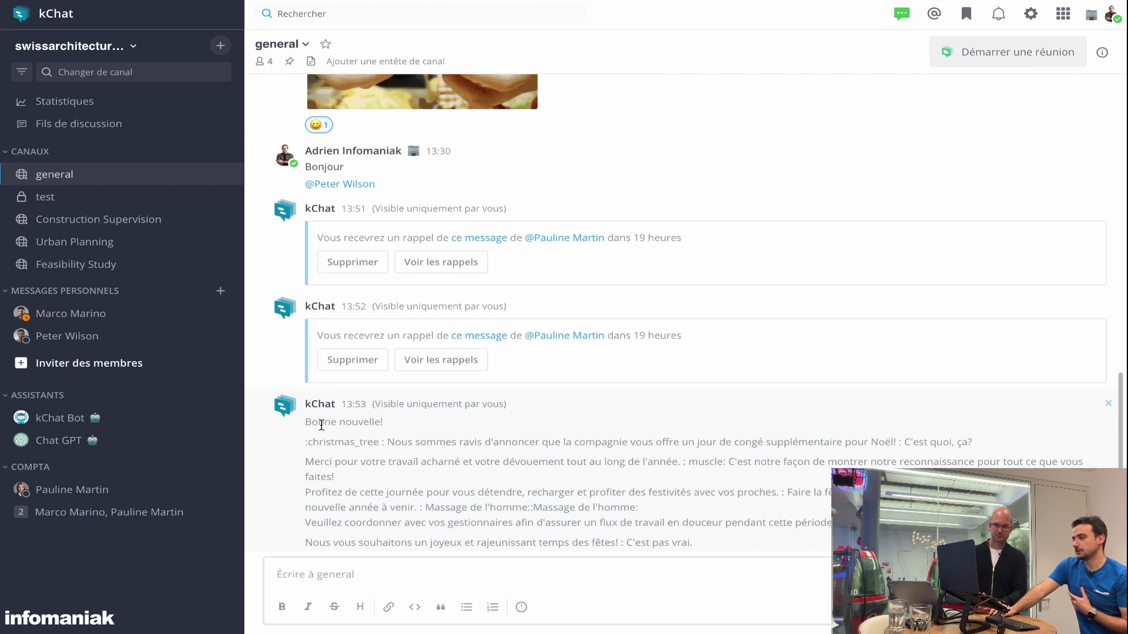
Return to the original Christmas announcement in the general channel and check the actions available for it
{"action": "scroll", "coordinate": [629, 389], "scroll_direction": "up", "scroll_amount": 5}
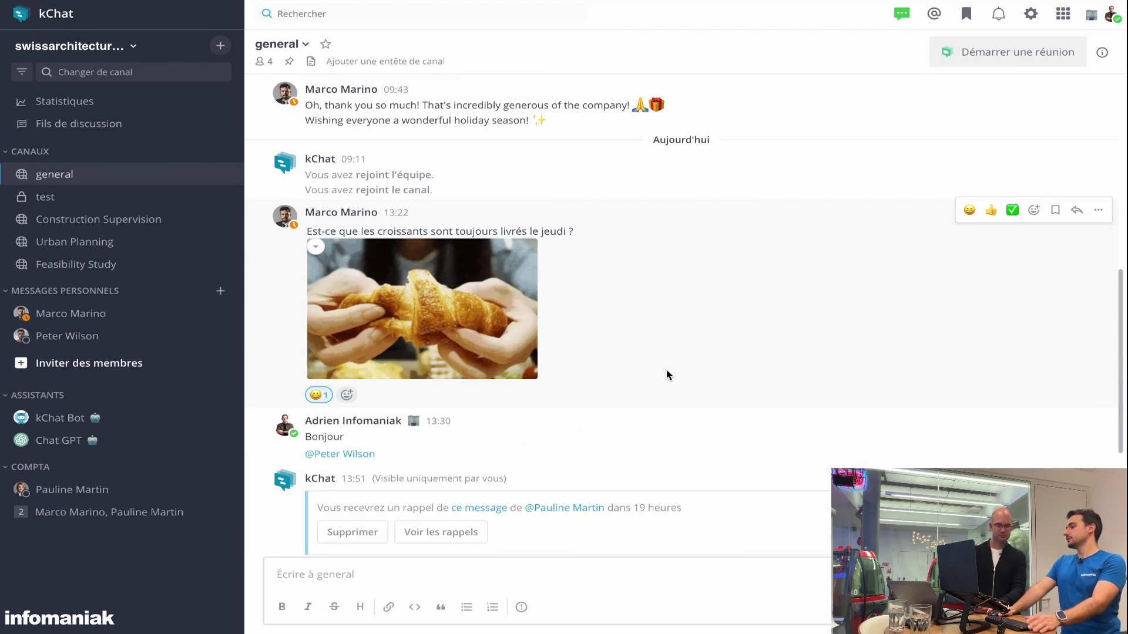
{"action": "scroll", "coordinate": [679, 366], "scroll_direction": "up", "scroll_amount": 10}
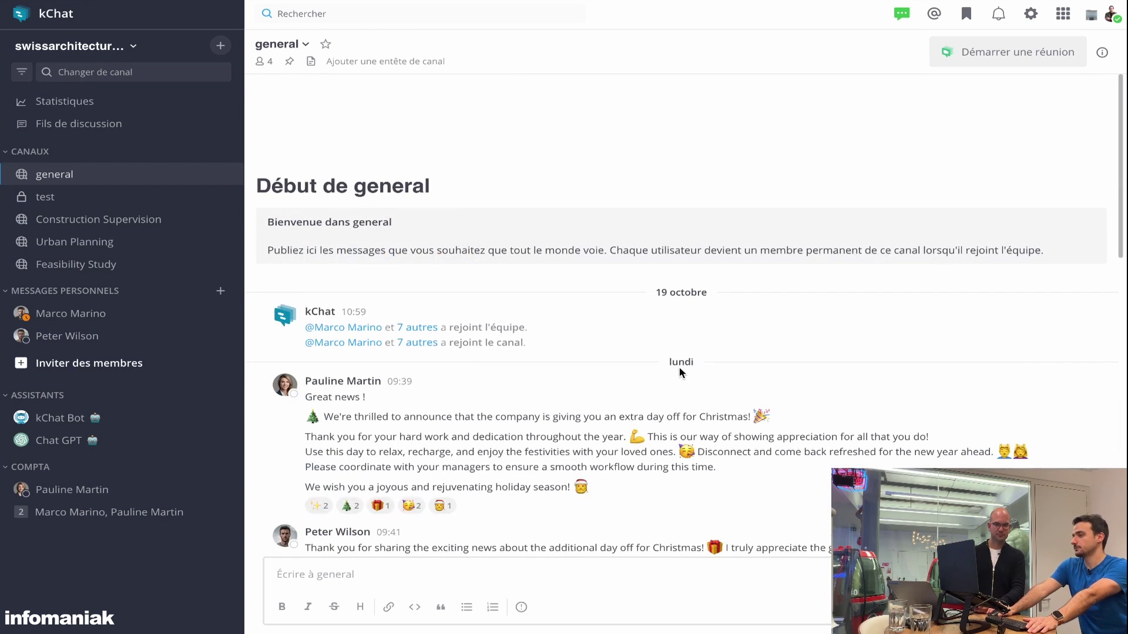
{"action": "left_click", "coordinate": [1098, 378]}
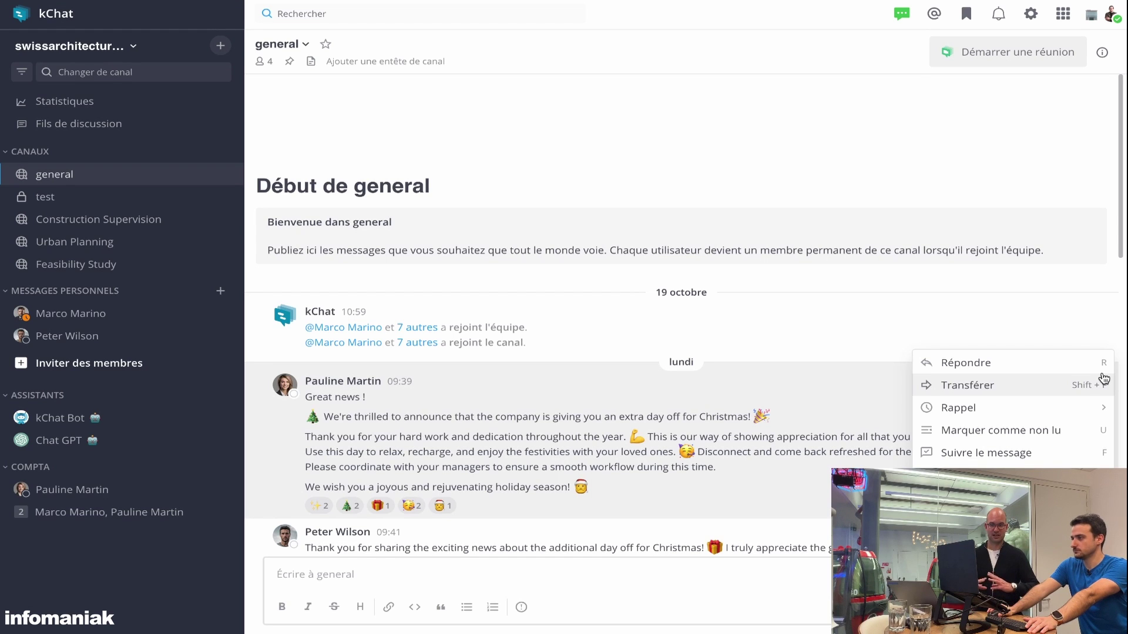
{"action": "key", "text": "Escape"}
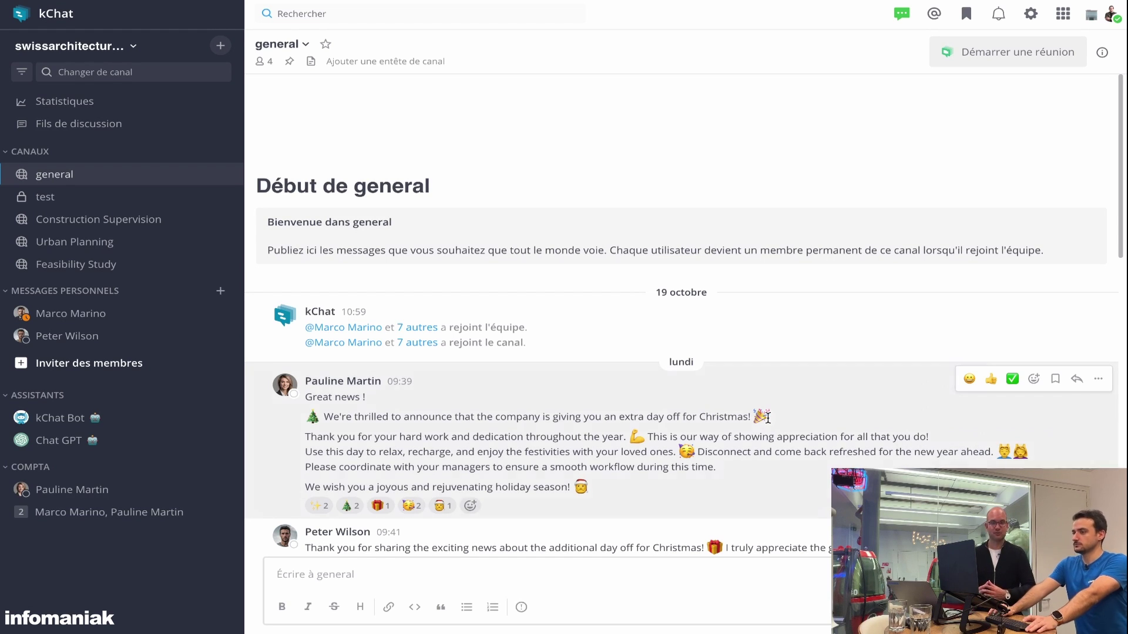
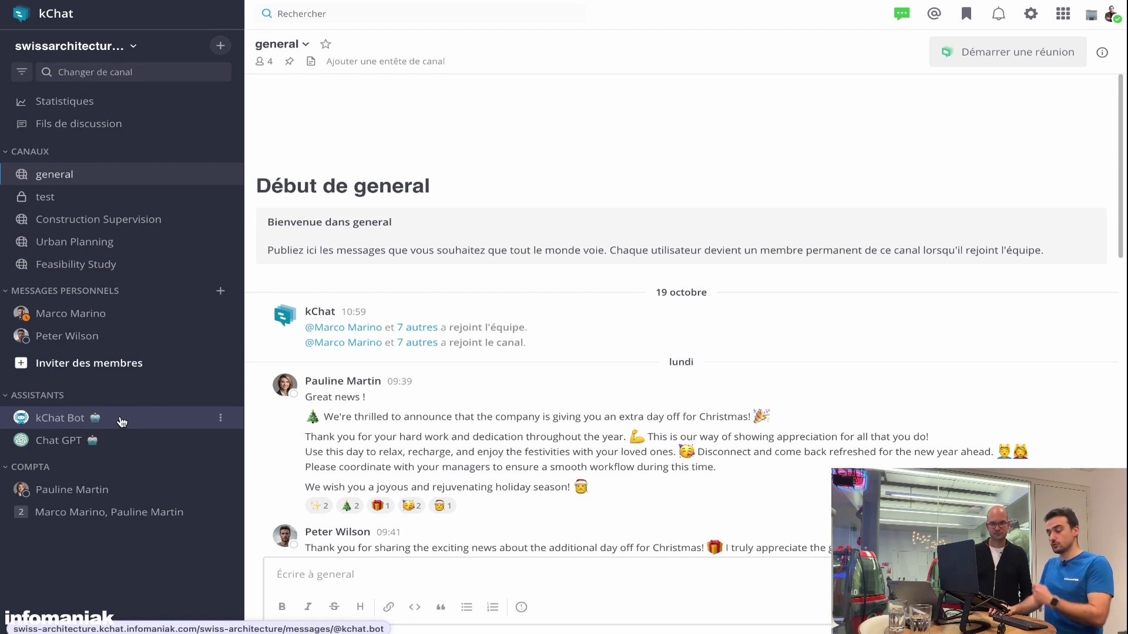
View the kChat Bot conversation under Assistants, examining the request for an end-of-year party invitation and the bot's reply
{"action": "left_click", "coordinate": [71, 403]}
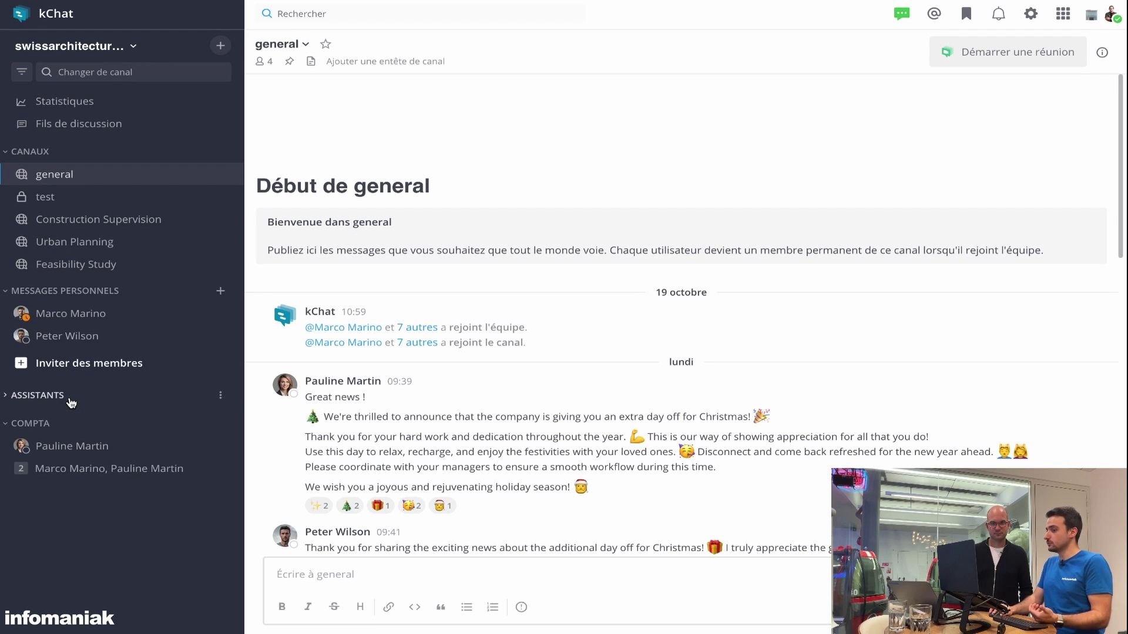
{"action": "left_click", "coordinate": [70, 401]}
{"action": "left_click", "coordinate": [89, 422]}
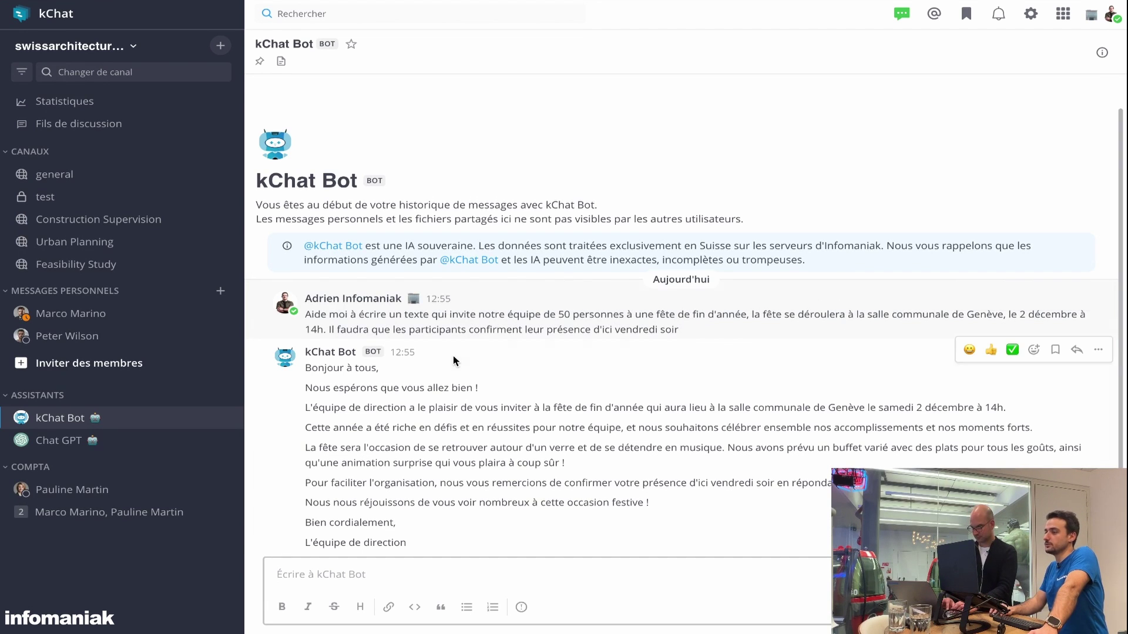
{"action": "left_click_drag", "start_coordinate": [336, 330], "coordinate": [658, 331]}
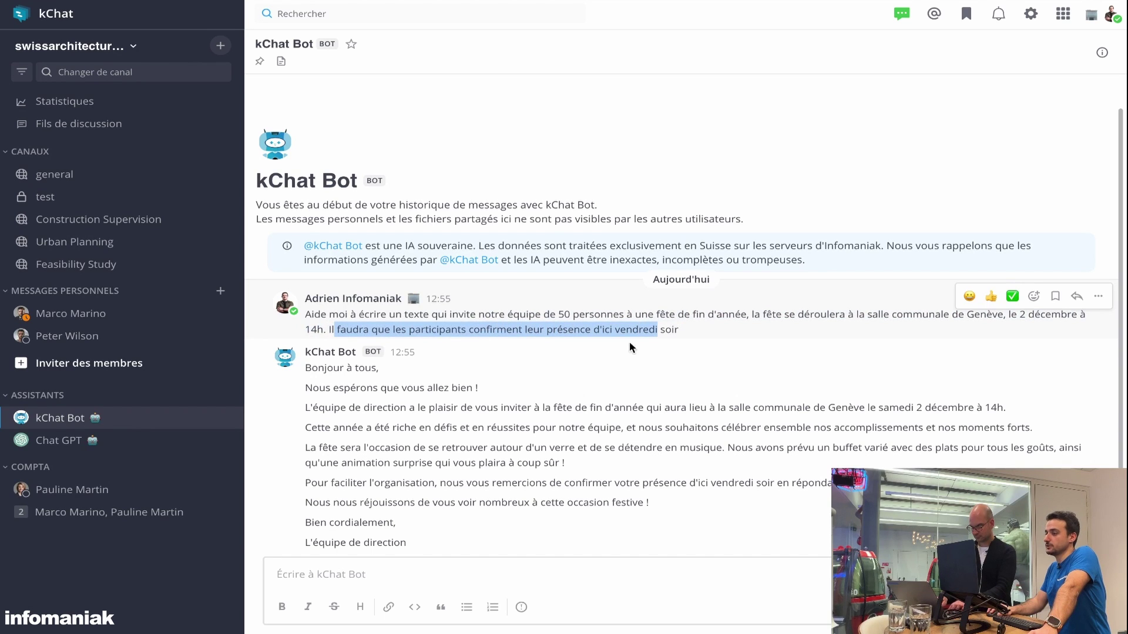
{"action": "left_click", "coordinate": [469, 404]}
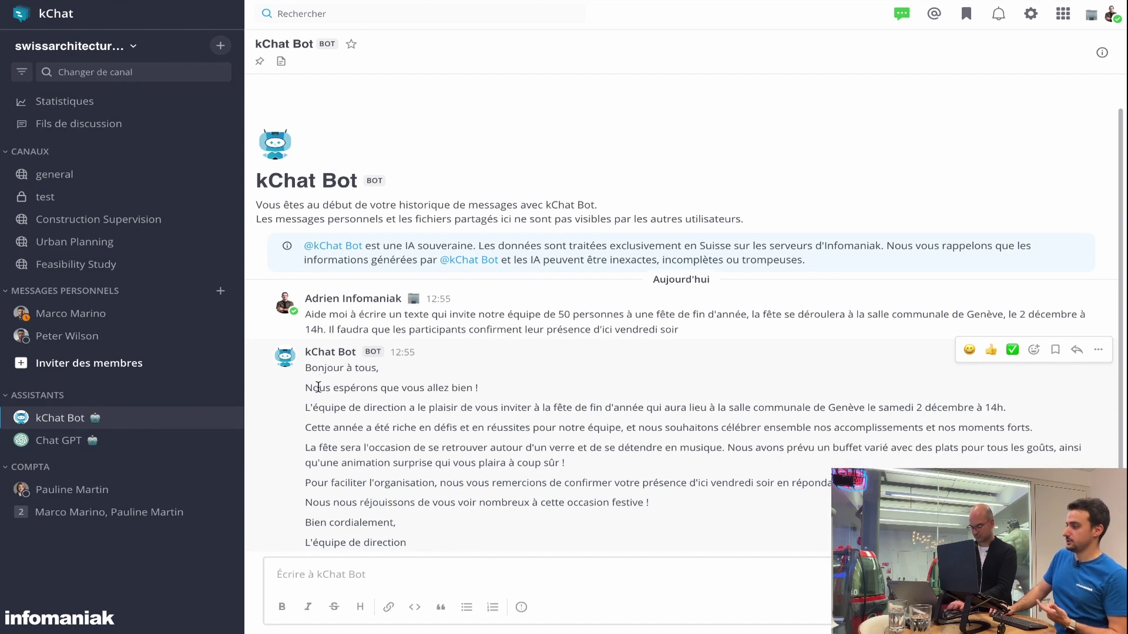
{"action": "left_click_drag", "start_coordinate": [307, 369], "coordinate": [468, 534]}
{"action": "left_click", "coordinate": [448, 435]}
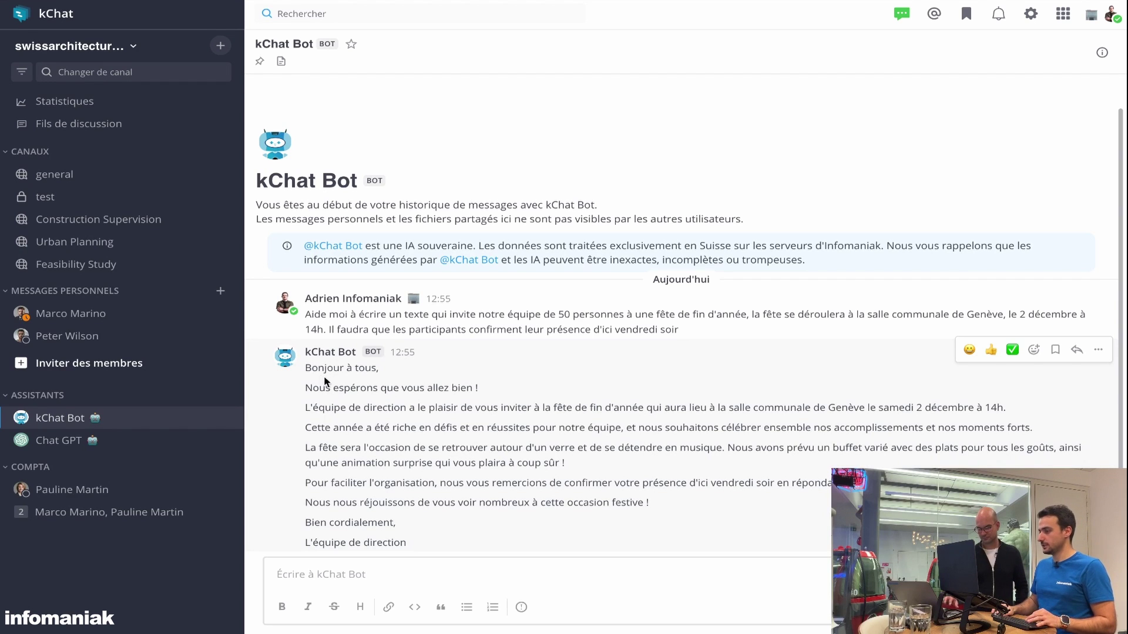
{"action": "left_click_drag", "start_coordinate": [314, 366], "coordinate": [477, 544]}
{"action": "key", "text": "ctrl+c"}
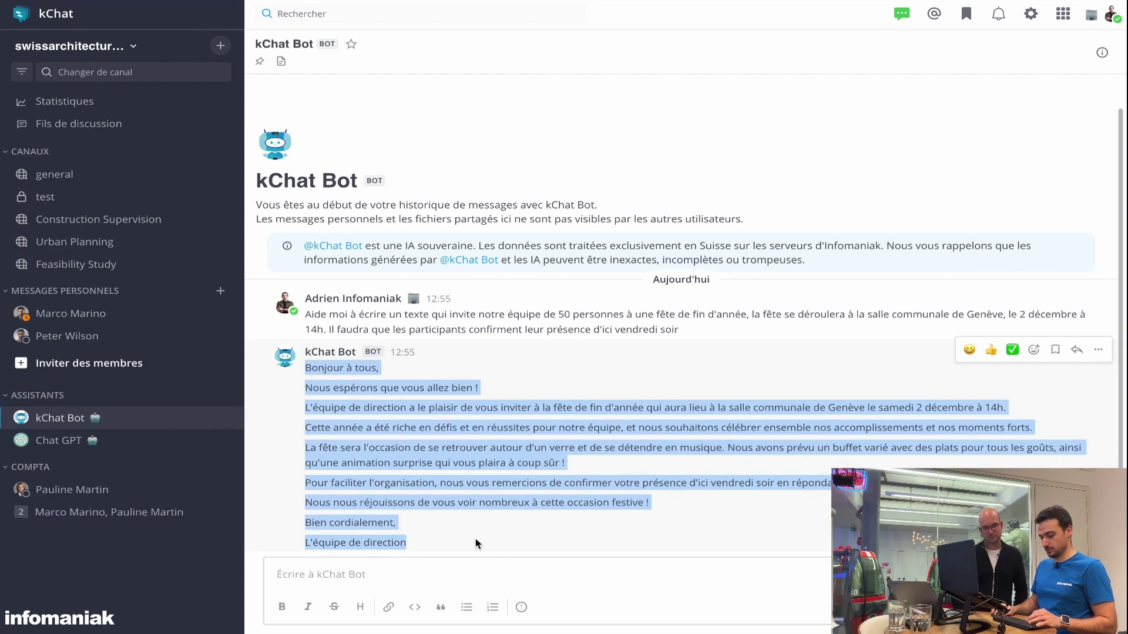
{"action": "left_click", "coordinate": [54, 174]}
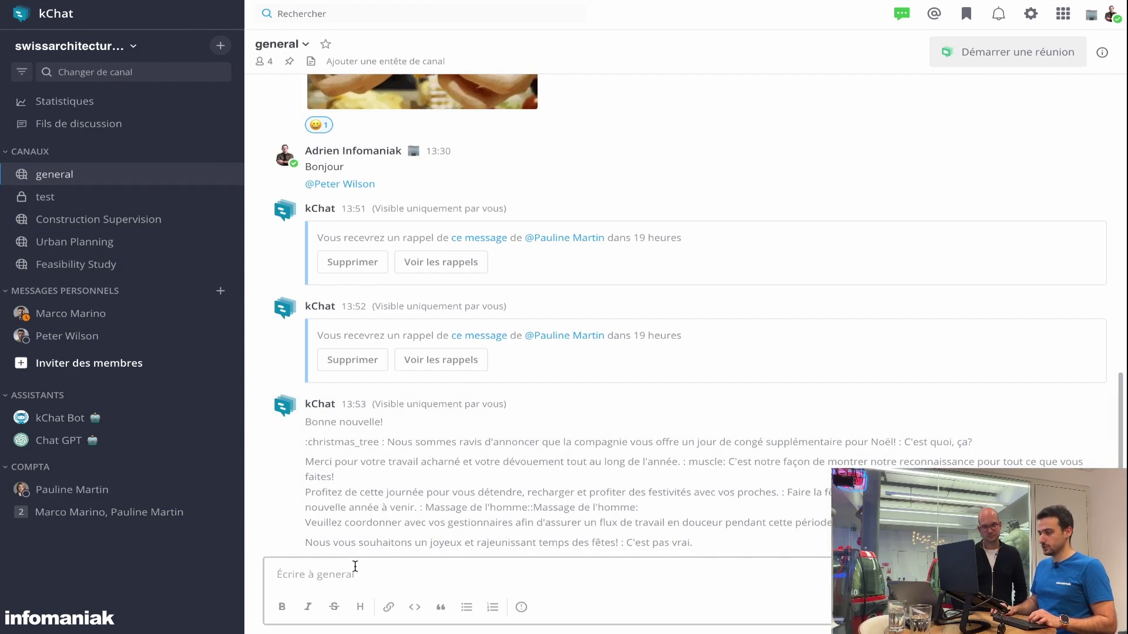
{"action": "type", "text": "@he"}
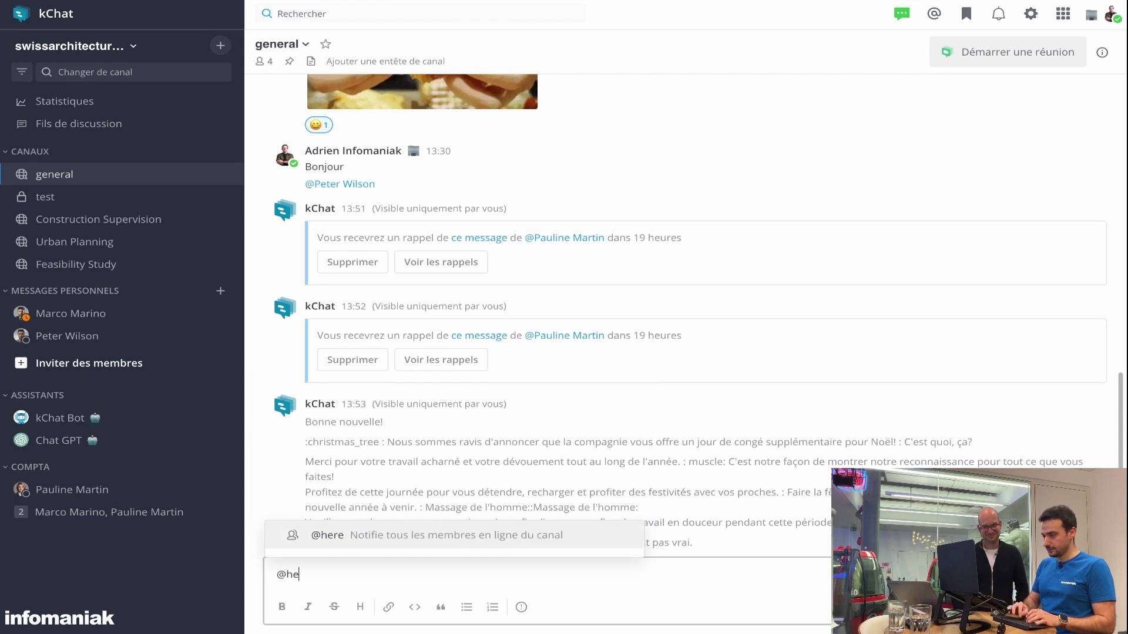
{"action": "type", "text": "re"}
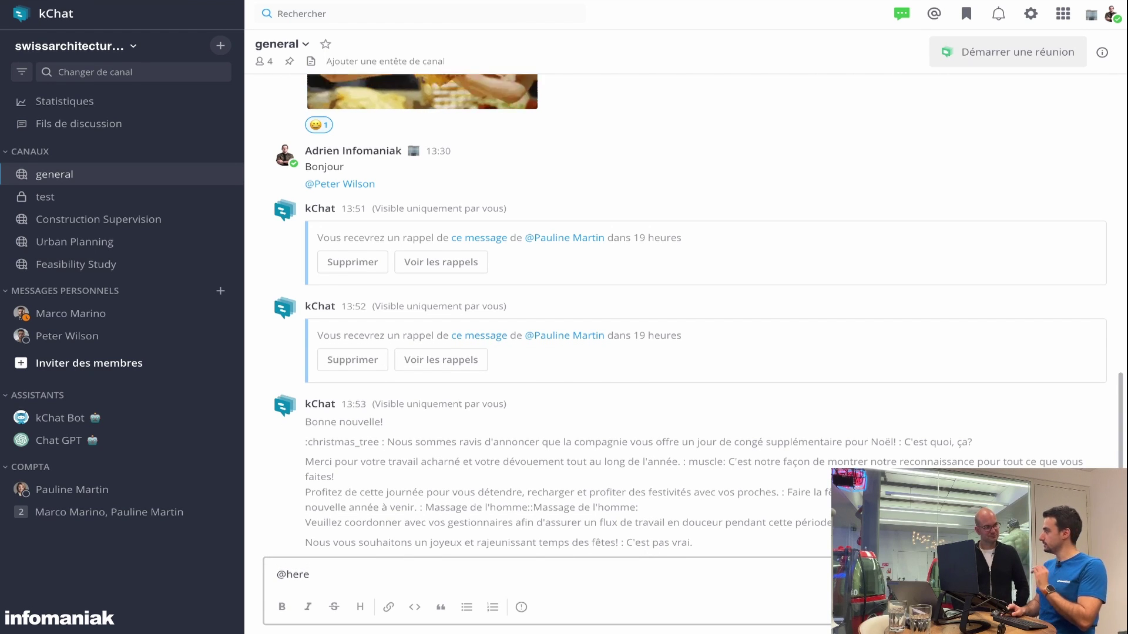
{"action": "key", "text": "shift+Return"}
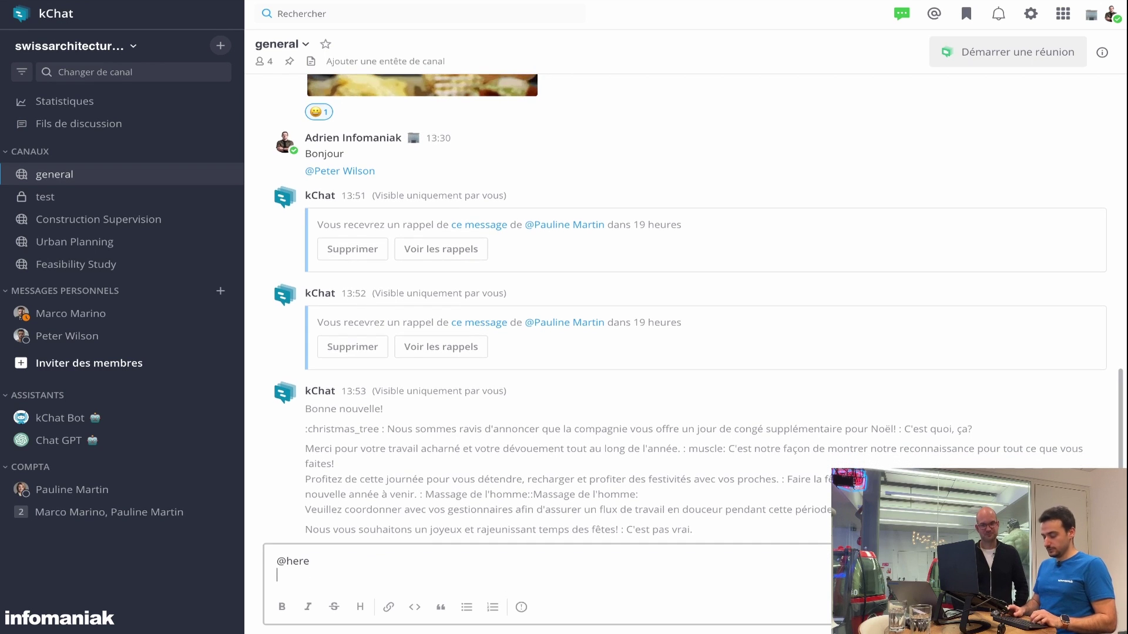
{"action": "key", "text": "ctrl+v"}
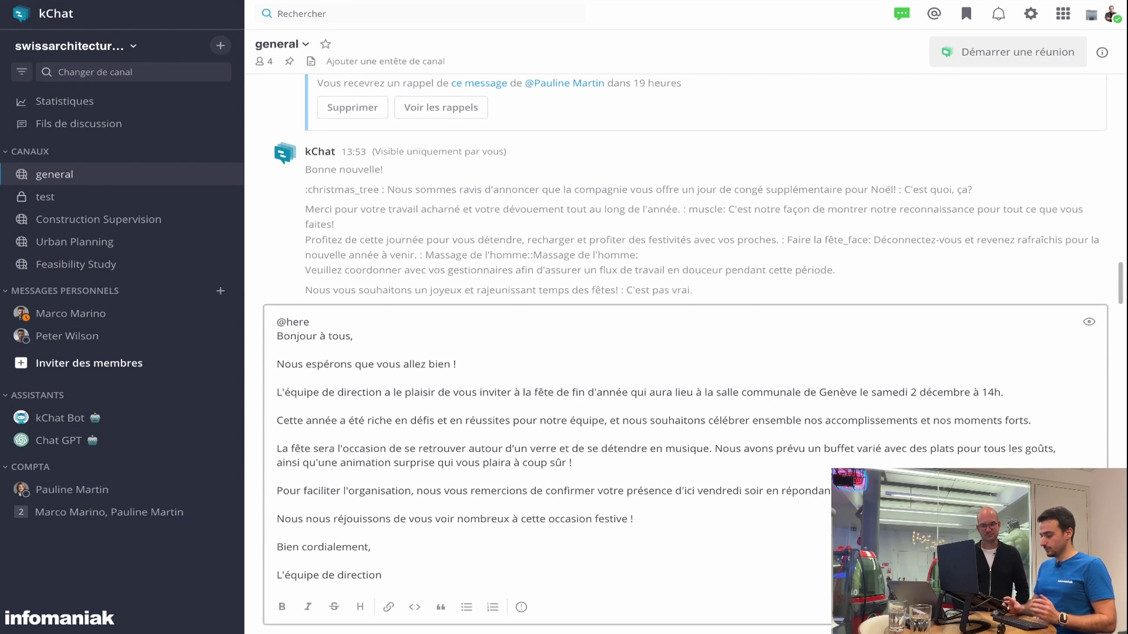
{"action": "key", "text": "Return"}
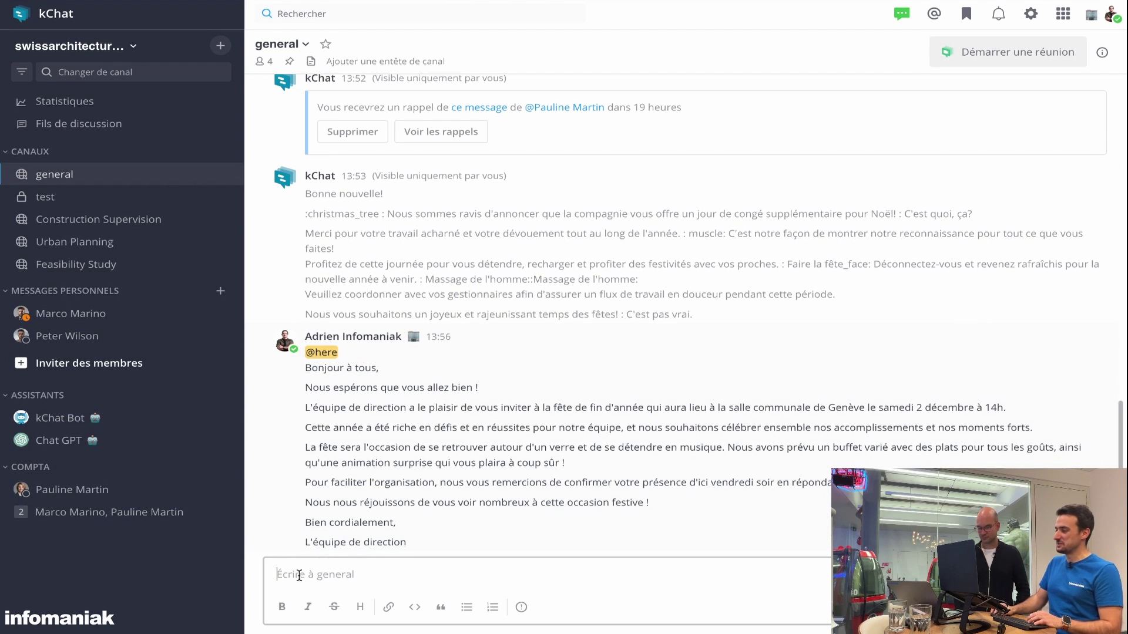
Check the message priority and acknowledgement options for a draft of the party invitation in general, and discard the draft
{"action": "type", "text": "Bonjour à tous,  Nous espérons que vous allez bien !  L'équipe de direction a le plaisir de vous inviter à la fête de fin d'année qui aura lieu à la salle communale de Genève le samedi 2 décembre à 14h.  Cette année a été riche en défis et en réussites pour notre équipe, et nous souhaitons célébrer ensemble nos accomplissements et nos moments forts.  La fête sera l'occasion de se retrouver autour d'un verre et de se détendre en musique. Nous avons prévu un buffet varié avec des plats pour tous les goûts, ainsi qu'une animation surprise qui vous plaira à coup sûr !  Pour faciliter l'organisation, nous vous remercions de confirmer votre présence d'ici vendredi soir en répondant à ce message.  Nous nous réjouissons de vous voir nombreux à cette occasion festive !  Bien cordialement,  L'équipe de direction"}
{"action": "left_click", "coordinate": [521, 607]}
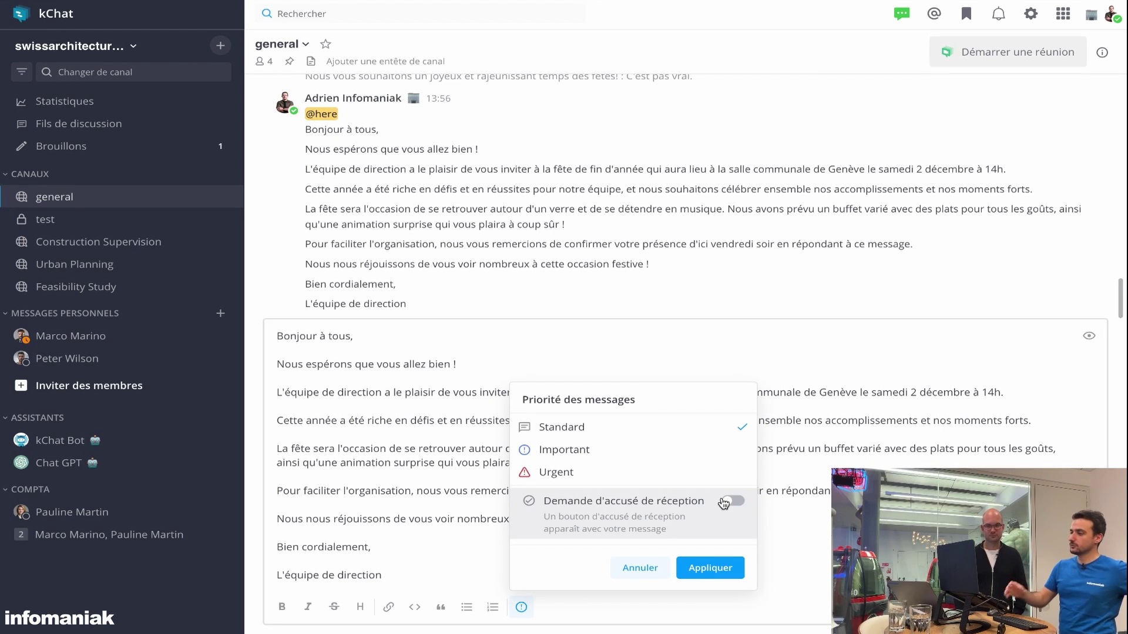
{"action": "left_click", "coordinate": [651, 568]}
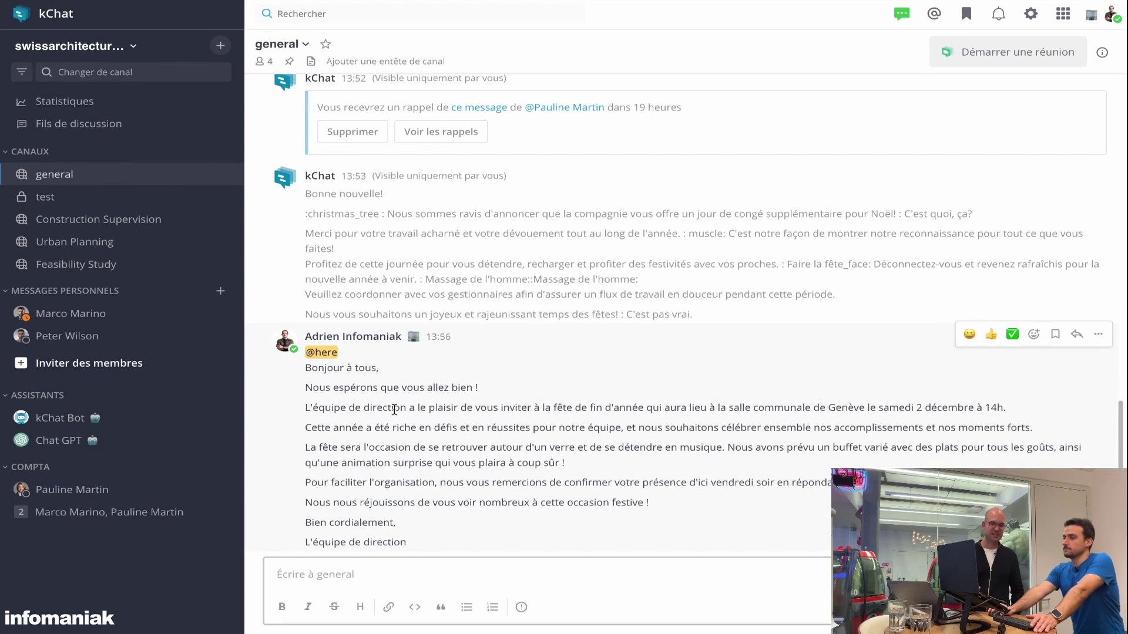
Browse the channels, direct conversations and bots listed in the channel finder
{"action": "left_click", "coordinate": [400, 12]}
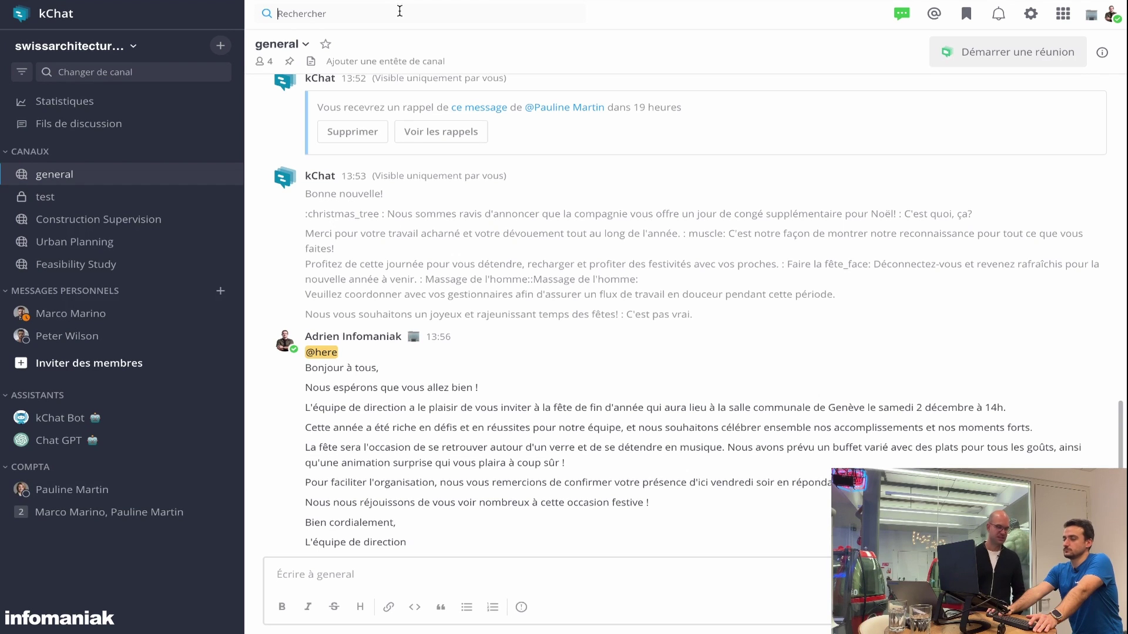
{"action": "left_click", "coordinate": [157, 72]}
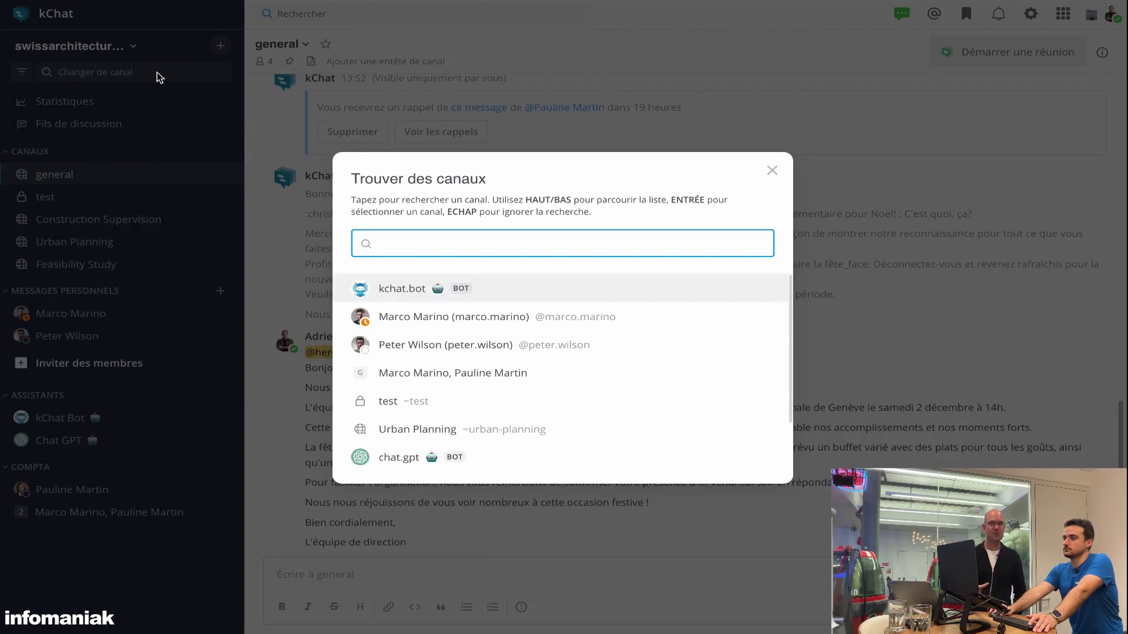
{"action": "key", "text": "Escape"}
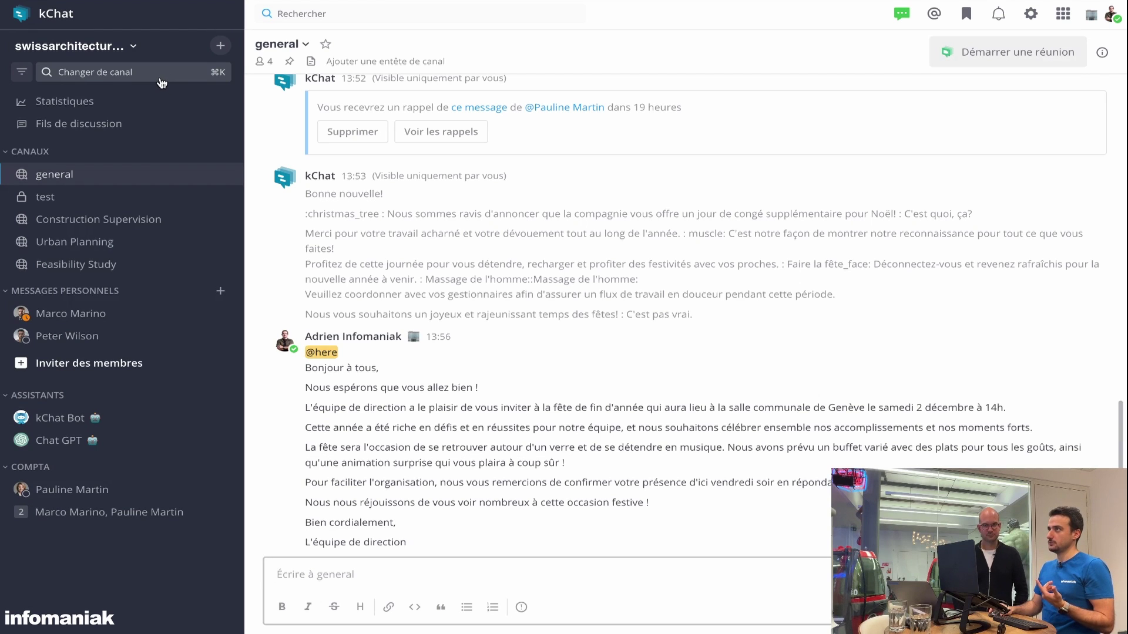
{"action": "left_click", "coordinate": [156, 77]}
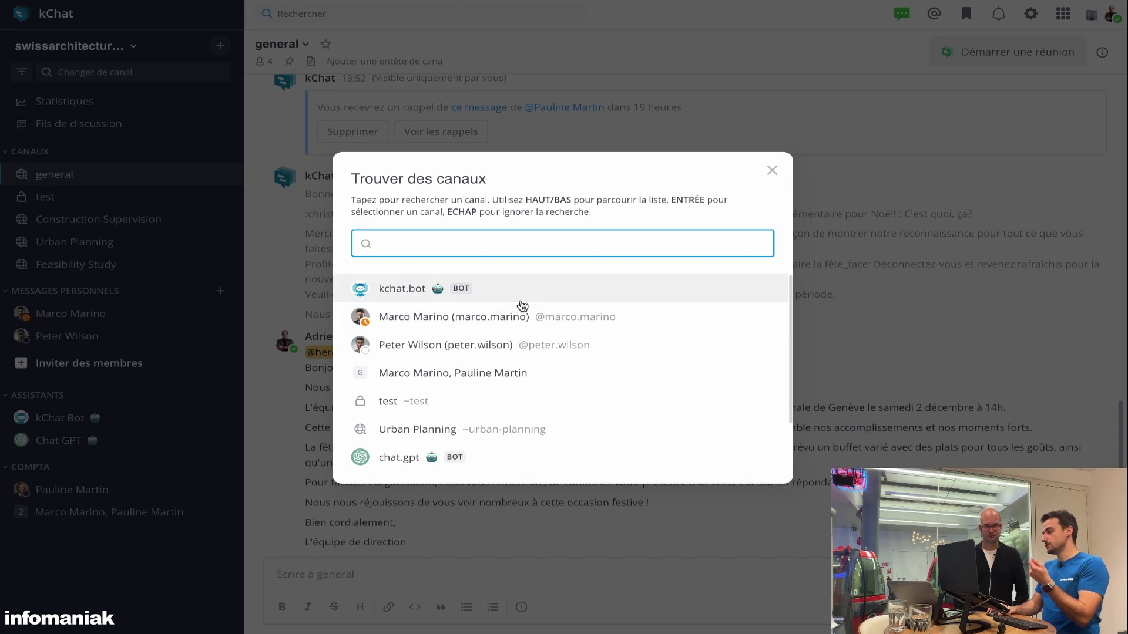
{"action": "scroll", "coordinate": [525, 387], "scroll_direction": "down", "scroll_amount": 1}
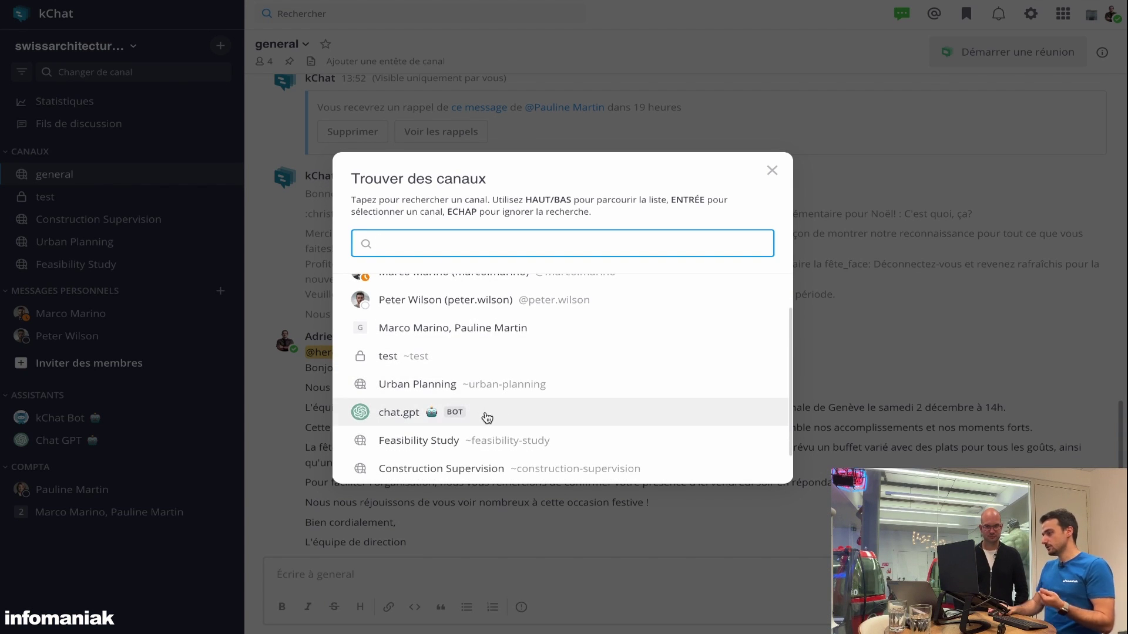
{"action": "scroll", "coordinate": [486, 415], "scroll_direction": "up", "scroll_amount": 1}
{"action": "scroll", "coordinate": [491, 411], "scroll_direction": "down", "scroll_amount": 1}
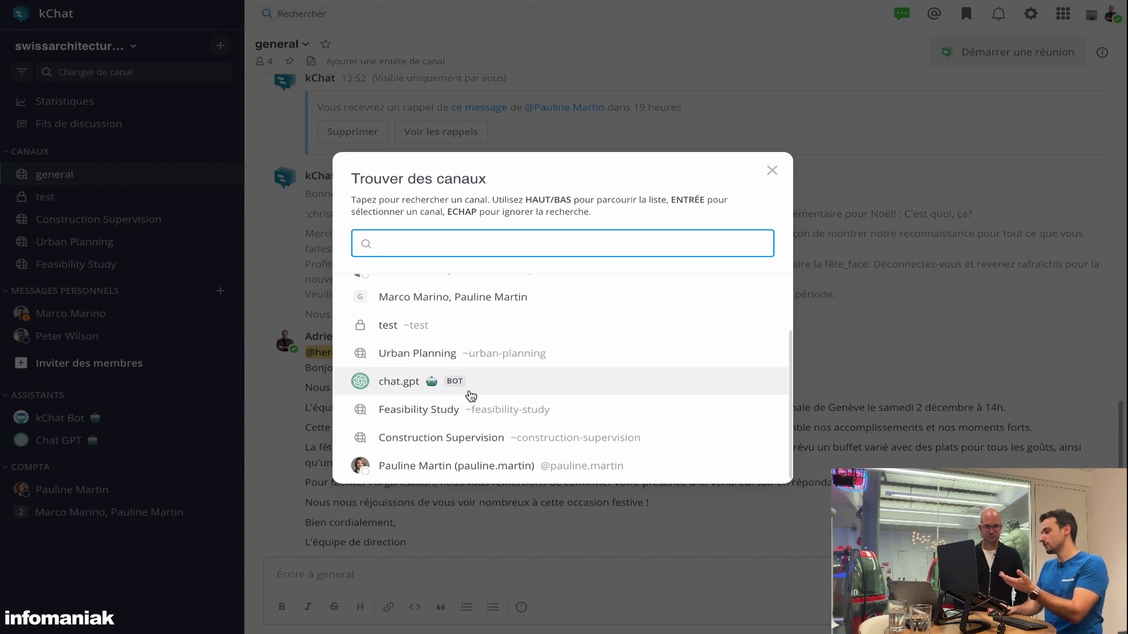
{"action": "scroll", "coordinate": [472, 394], "scroll_direction": "up", "scroll_amount": 1}
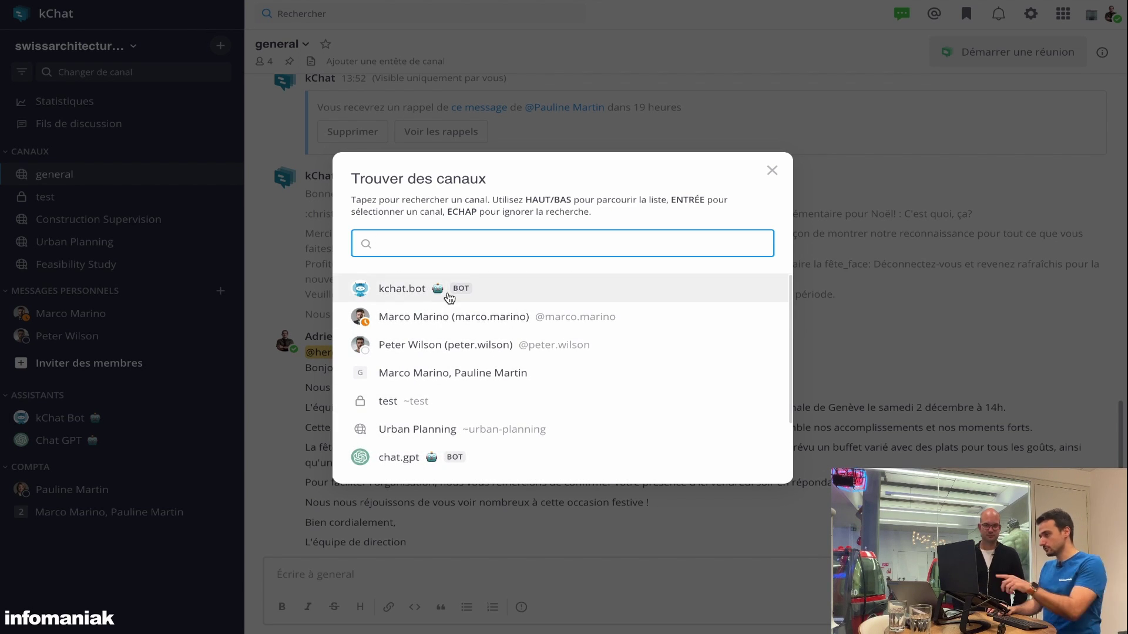
Search the channel finder for "bot", and replace the search with "gp"
{"action": "type", "text": "bot"}
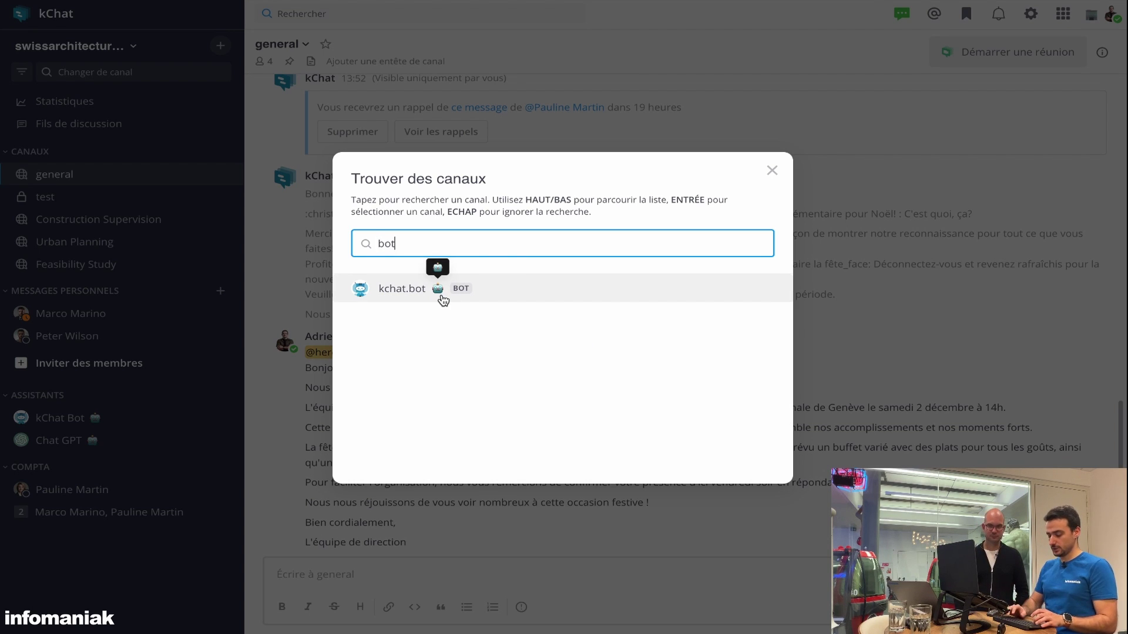
{"action": "key", "text": "ctrl+a"}
{"action": "type", "text": "gp"}
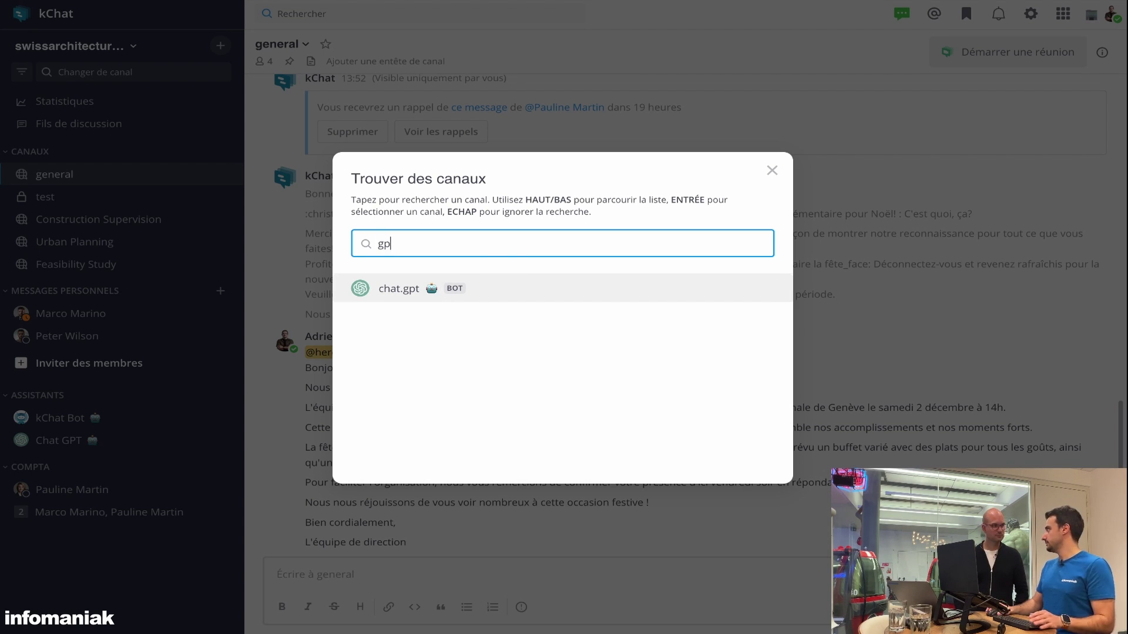
Search the channel finder for a group conversation using the first three letters of two members' names, and close the finder
{"action": "key", "text": "ctrl+a"}
{"action": "type", "text": "mar pau"}
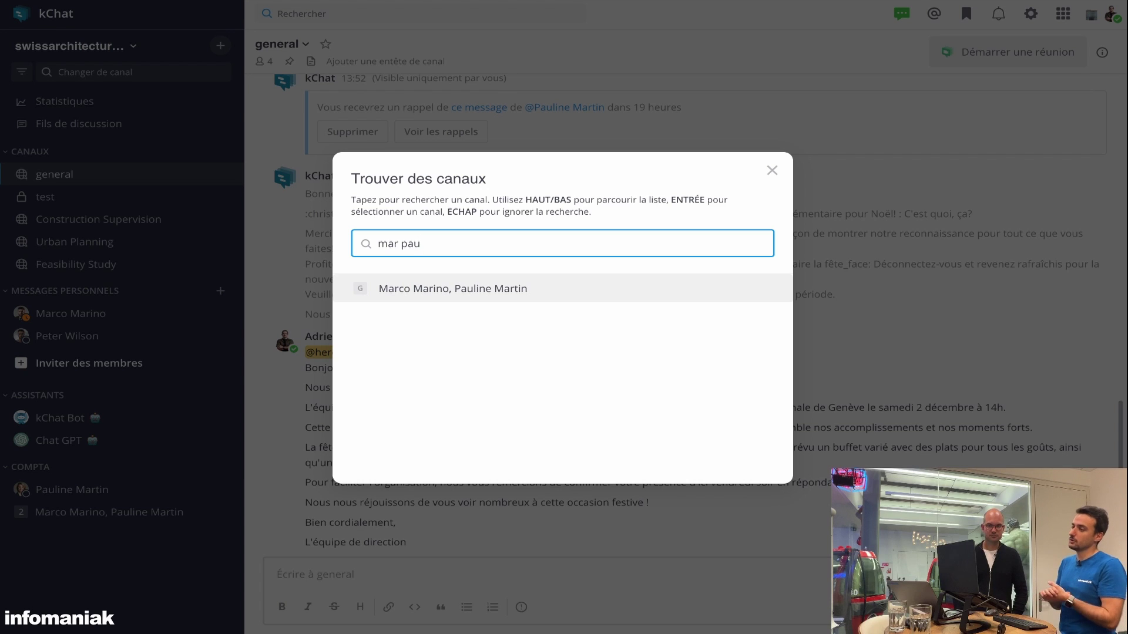
{"action": "key", "text": "Left"}
{"action": "key", "text": "Left"}
{"action": "key", "text": "Left"}
{"action": "key", "text": "Left"}
{"action": "key", "text": "Left"}
{"action": "key", "text": "Left"}
{"action": "key", "text": "Left"}
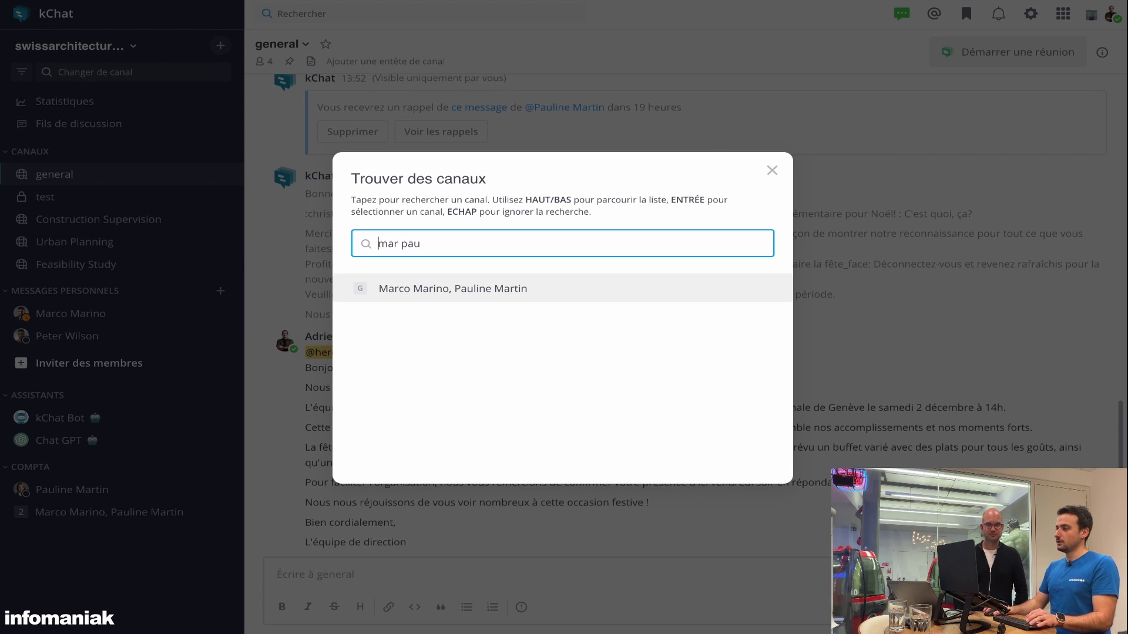
{"action": "key", "text": "Escape"}
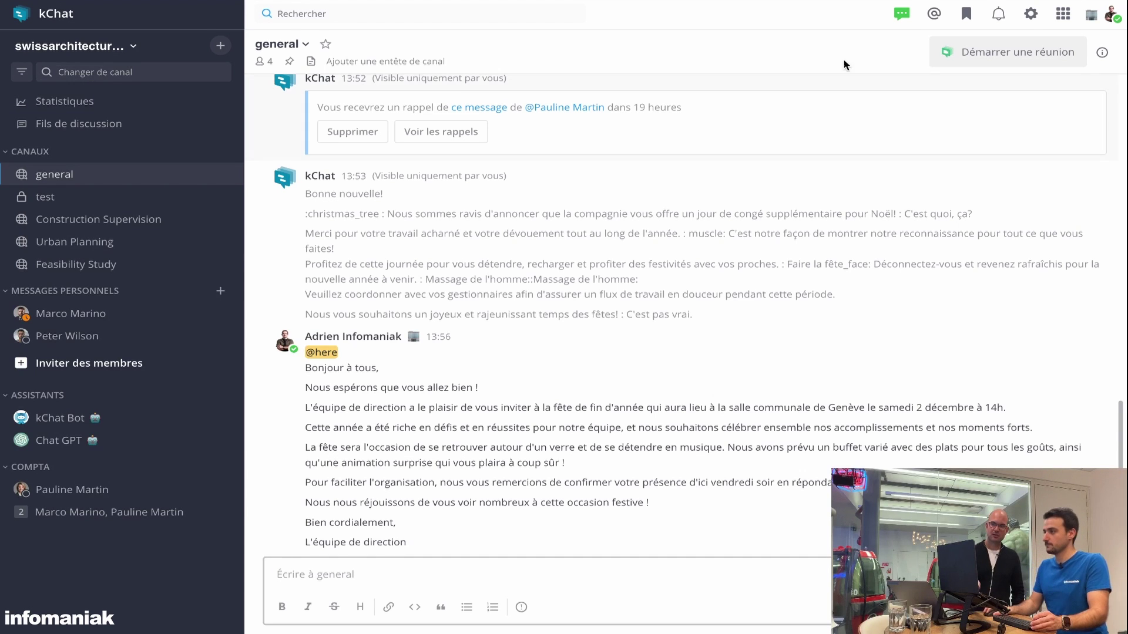
Check the keyboard shortcuts listed in the kChat settings, and close the settings
{"action": "left_click", "coordinate": [1031, 14]}
{"action": "left_click", "coordinate": [1038, 95]}
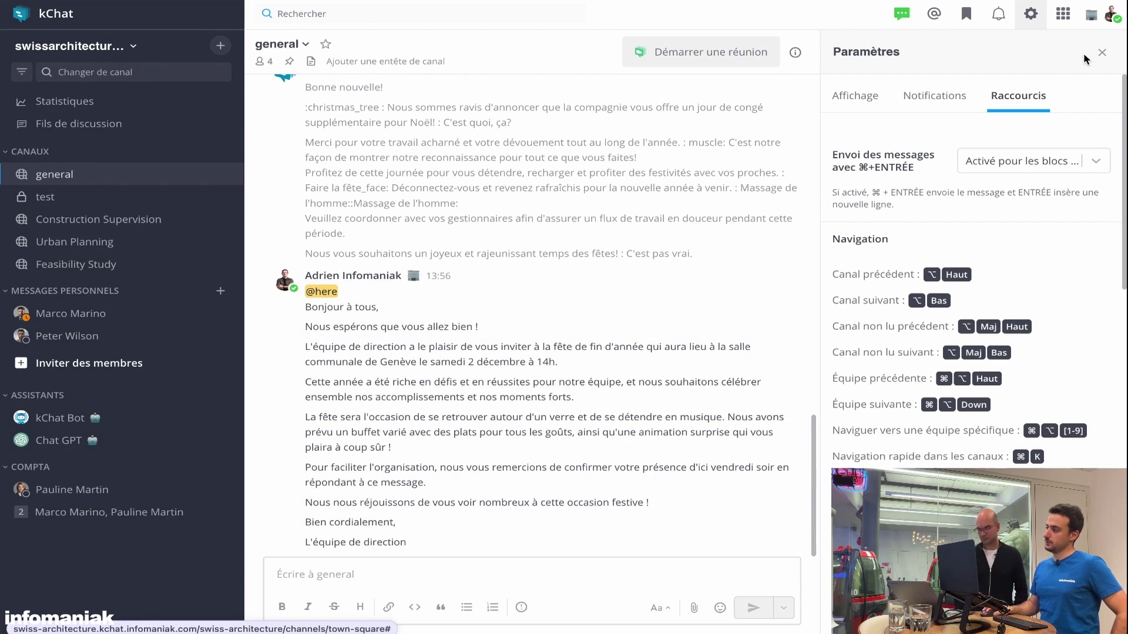
{"action": "left_click", "coordinate": [1101, 53]}
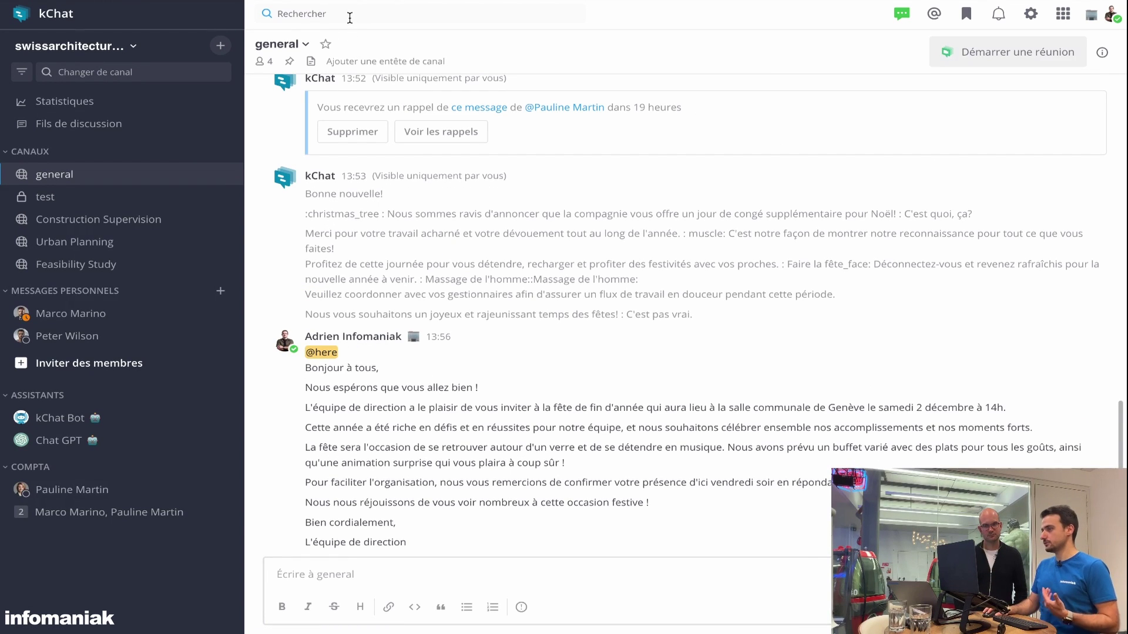
Examine the filter options for searching messages and for searching files, and close the search without entering a term
{"action": "left_click", "coordinate": [350, 18]}
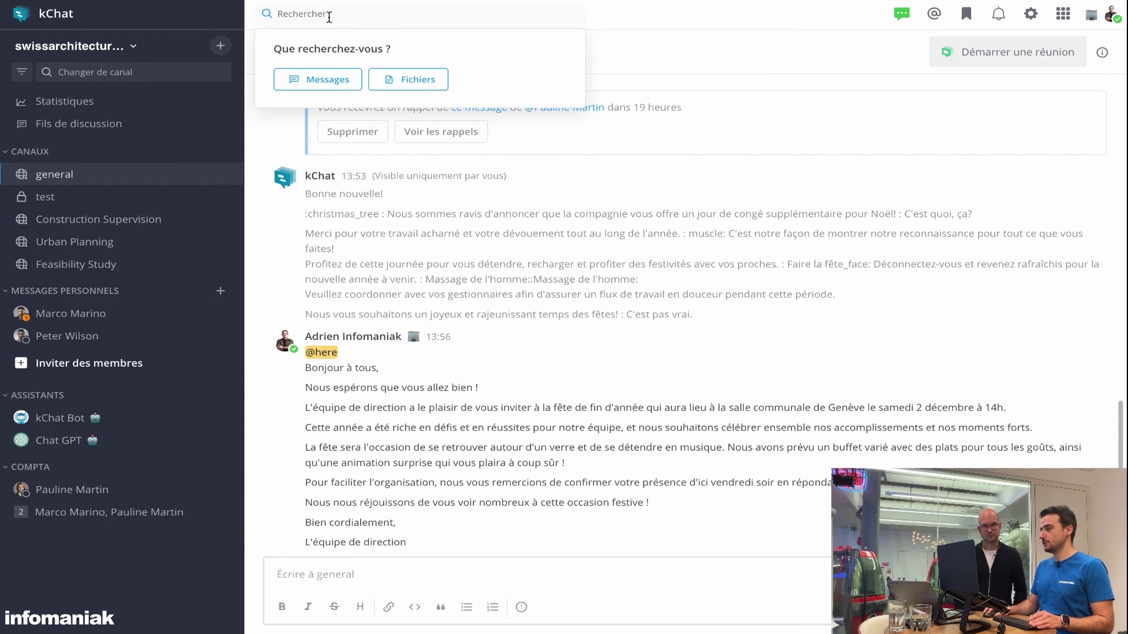
{"action": "left_click", "coordinate": [350, 87]}
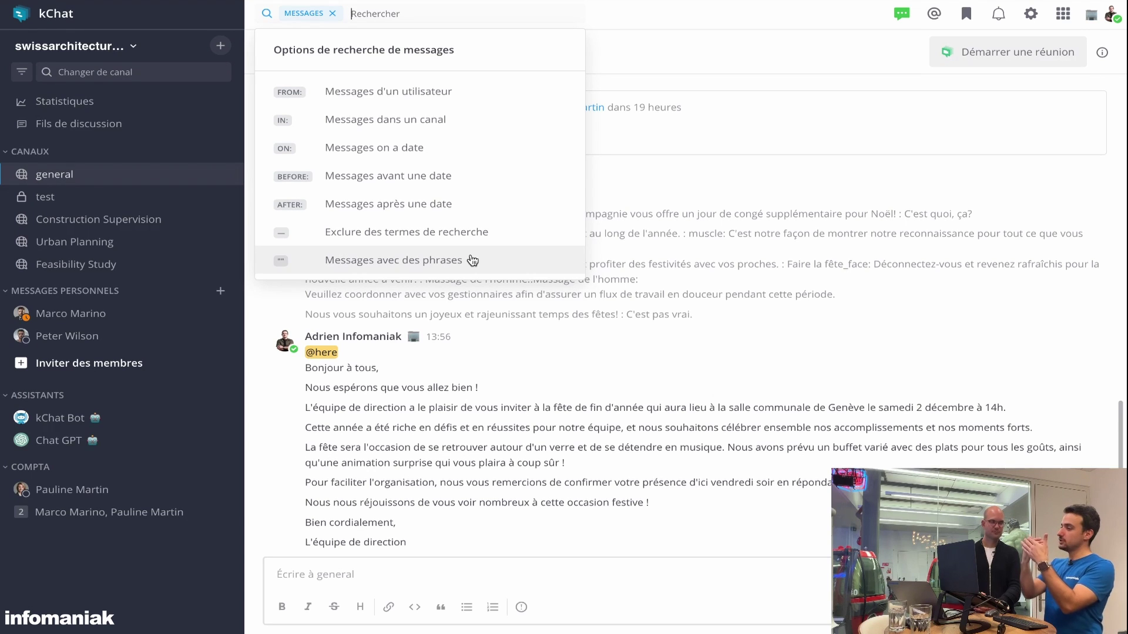
{"action": "key", "text": "BackSpace"}
{"action": "left_click", "coordinate": [410, 85]}
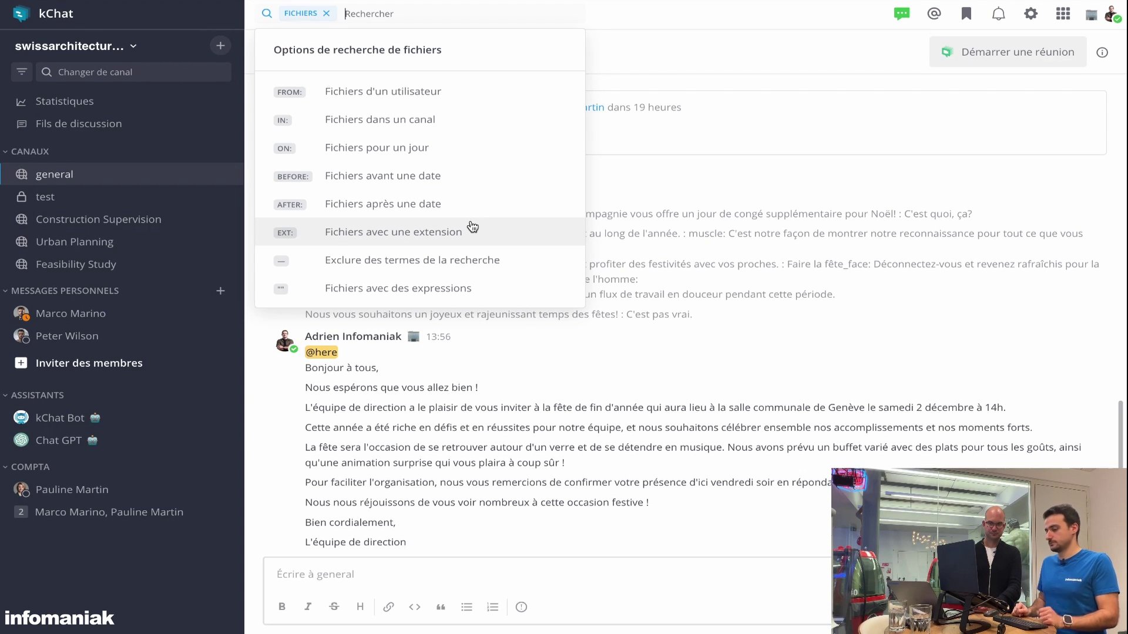
{"action": "key", "text": "Escape"}
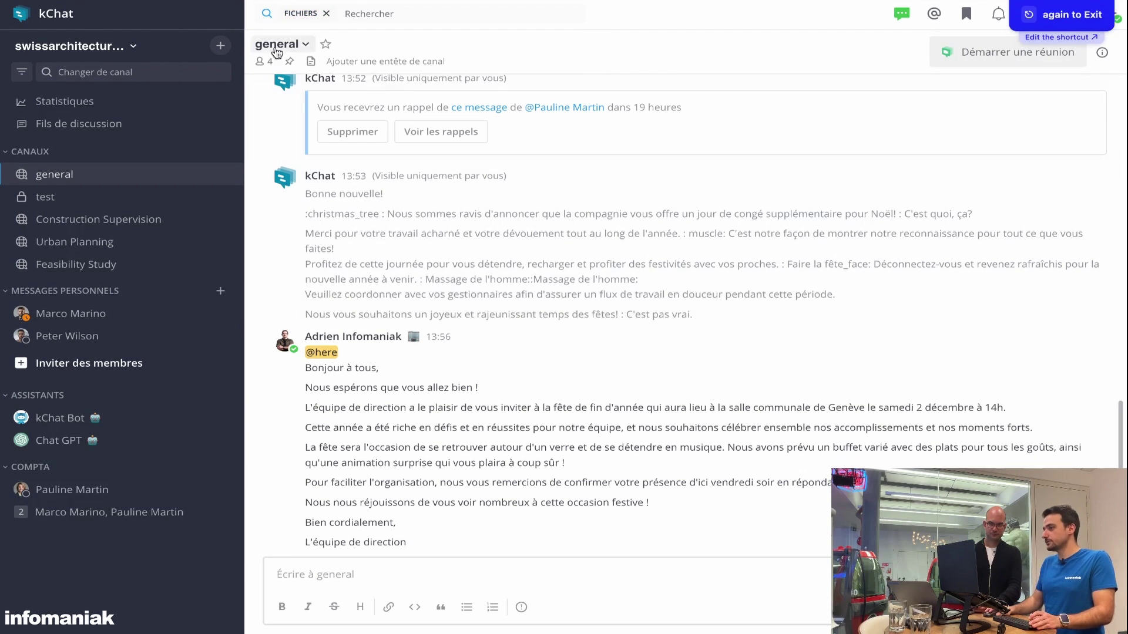
{"action": "left_click", "coordinate": [327, 14]}
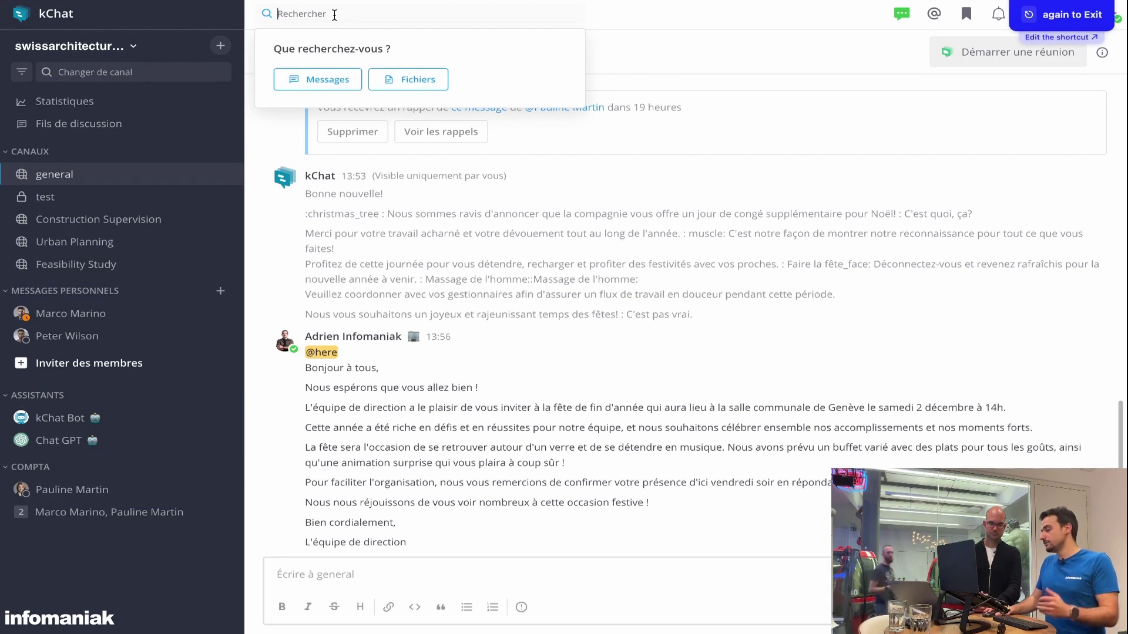
{"action": "left_click", "coordinate": [335, 76]}
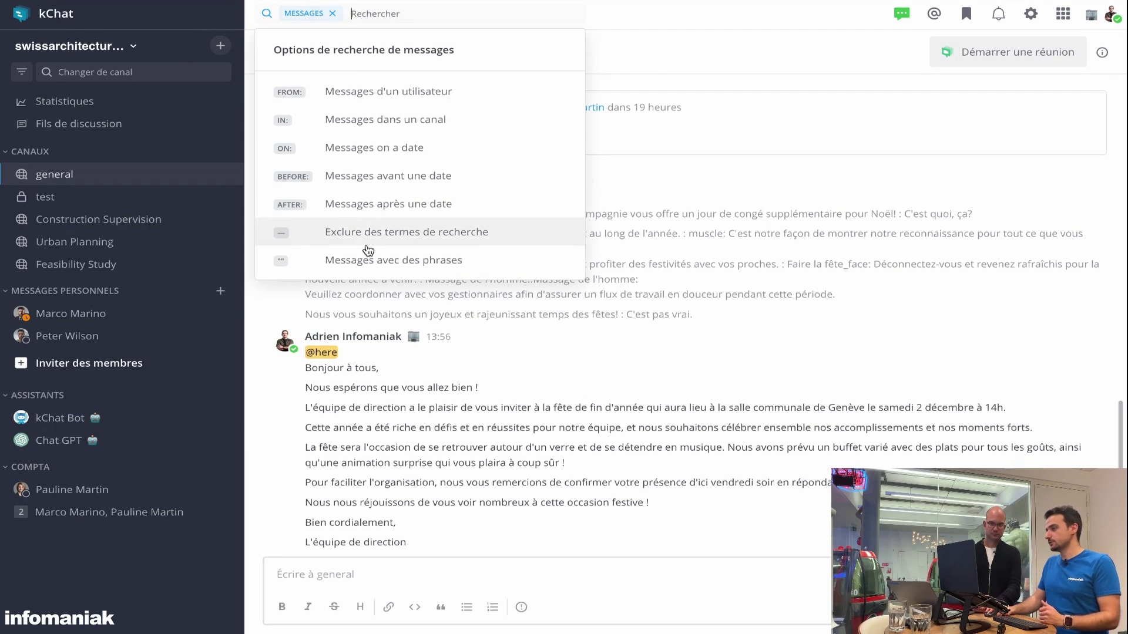
{"action": "left_click", "coordinate": [332, 14]}
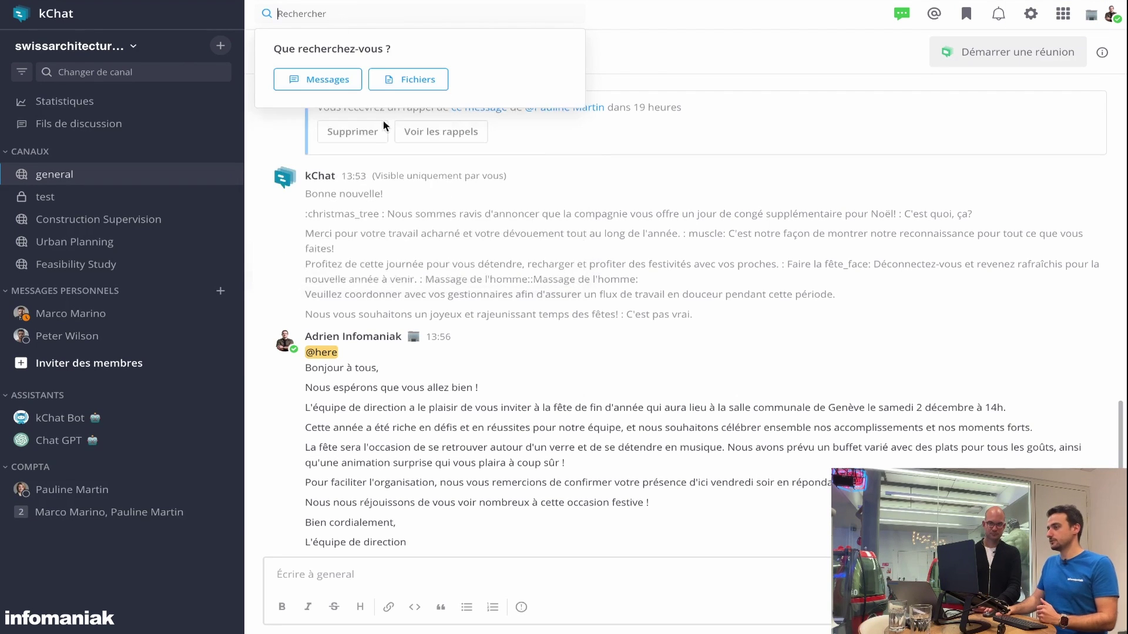
{"action": "left_click", "coordinate": [515, 139]}
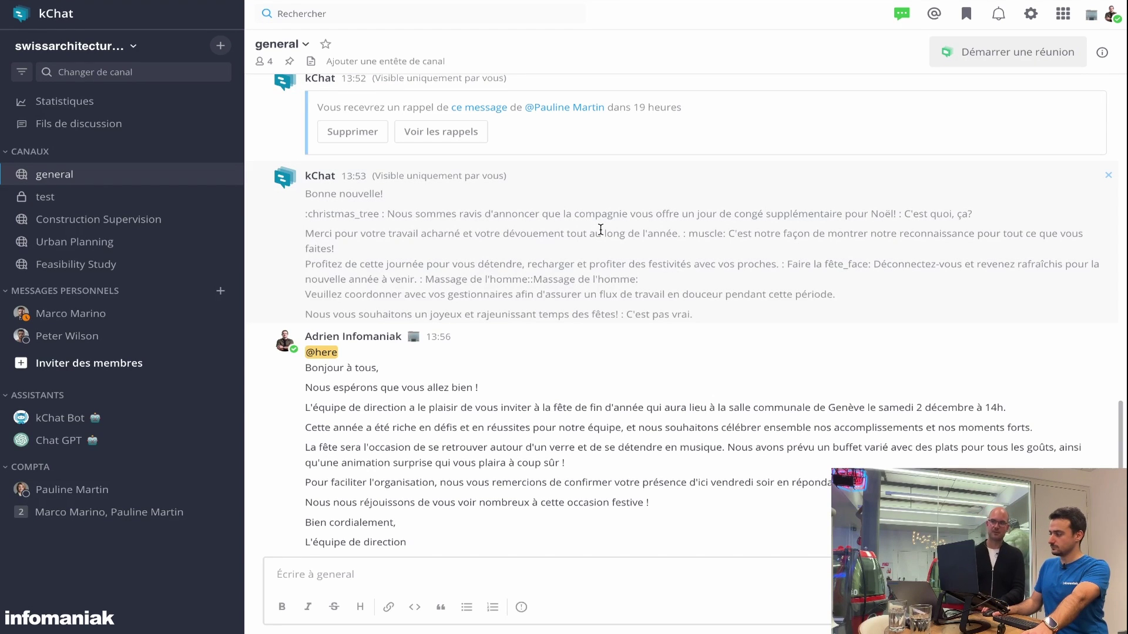
Look through the recent mentions, saved messages and followed discussion threads, and return to the general channel
{"action": "left_click", "coordinate": [934, 13]}
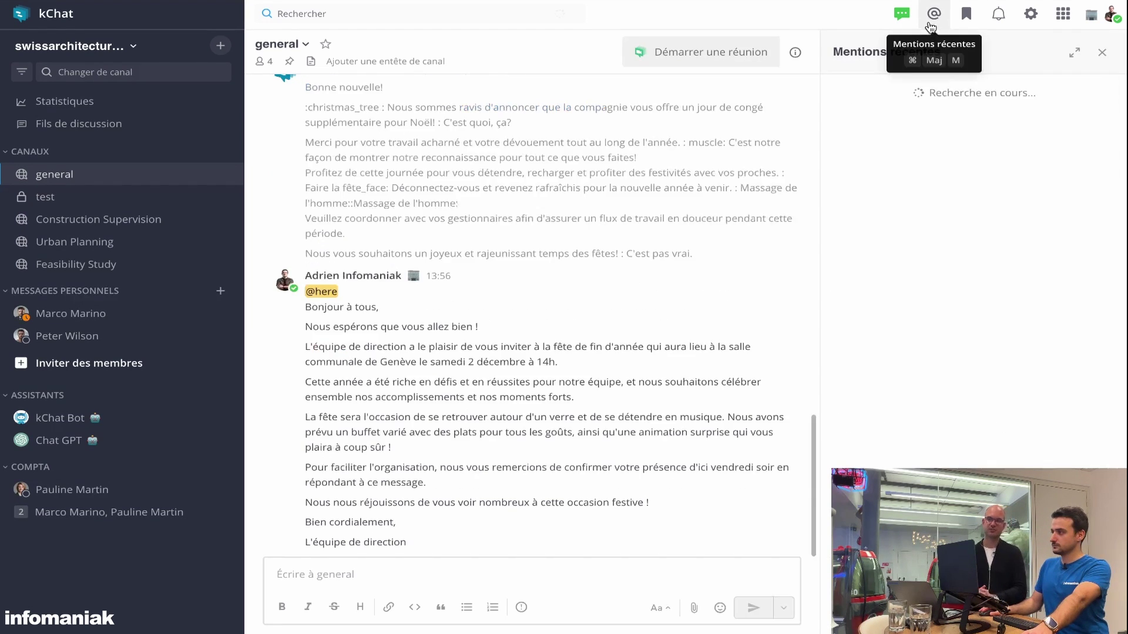
{"action": "left_click", "coordinate": [967, 13]}
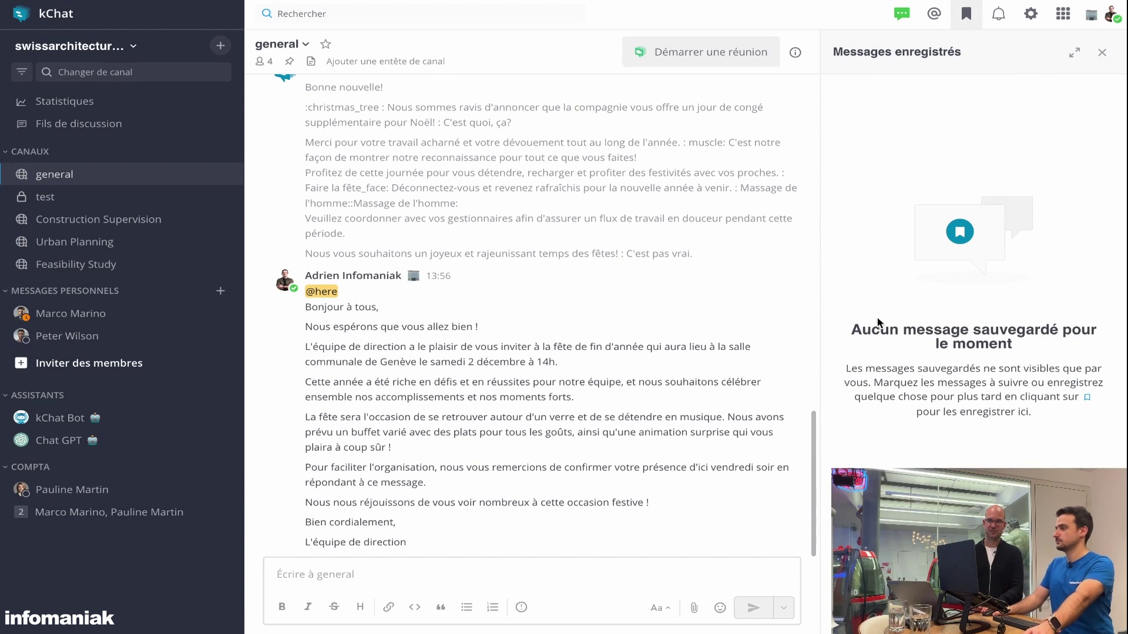
{"action": "left_click", "coordinate": [105, 137]}
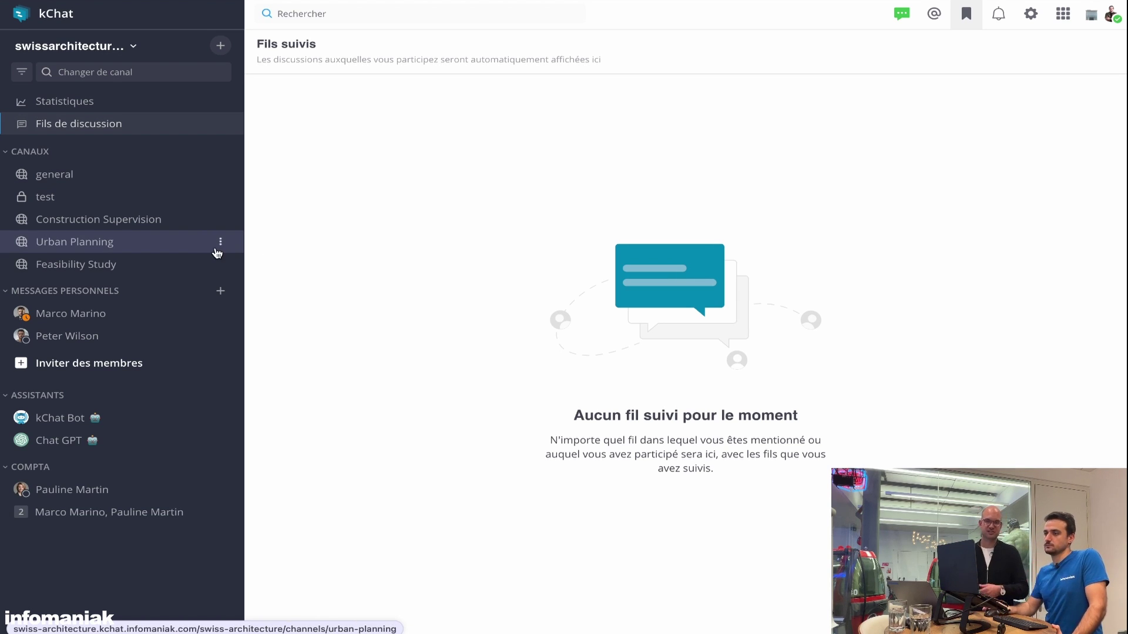
{"action": "left_click", "coordinate": [78, 186]}
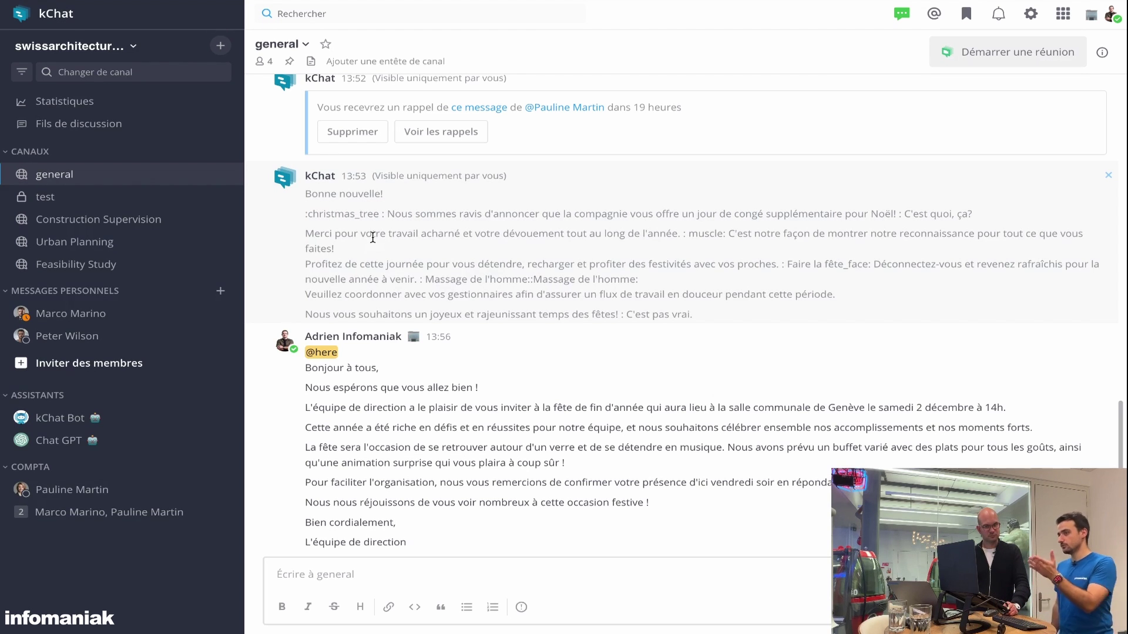
Switch to the kSuite website and compare the annual pricing and included features of the Standard, Pro and Entreprise plans
{"action": "left_click", "coordinate": [89, 183]}
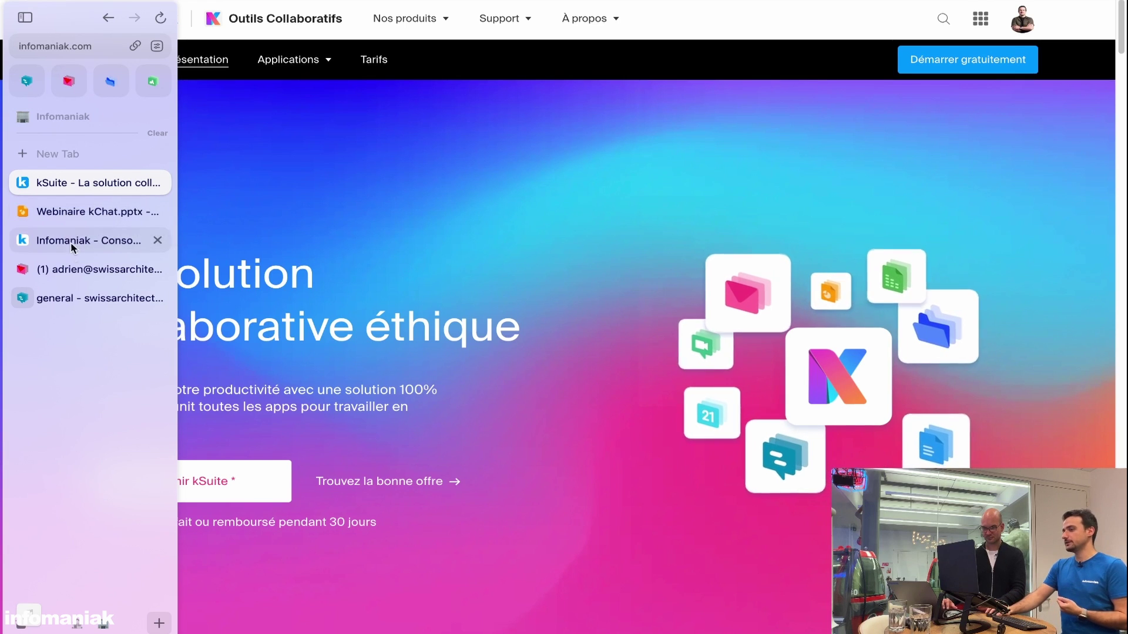
{"action": "left_click", "coordinate": [80, 293]}
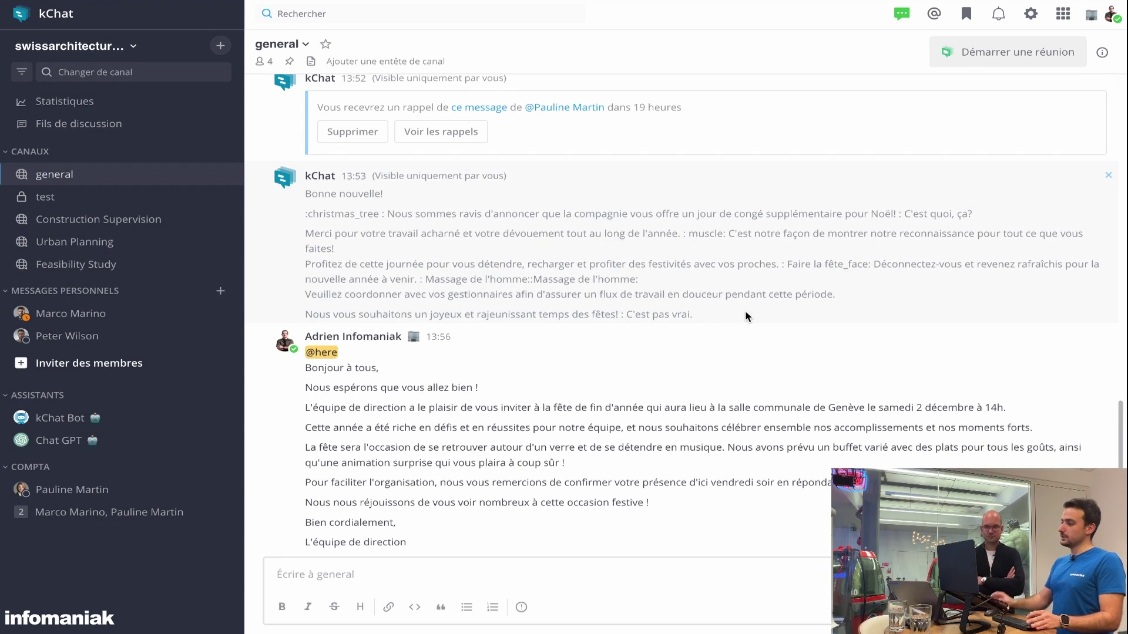
{"action": "mouse_move", "coordinate": [1, 247]}
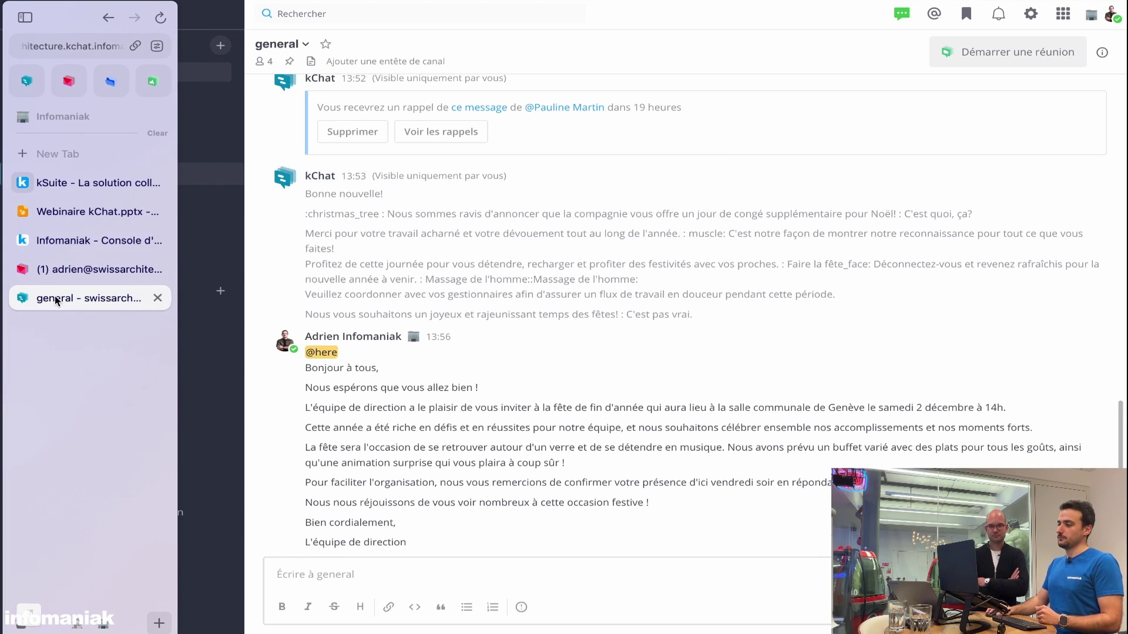
{"action": "left_click", "coordinate": [72, 189]}
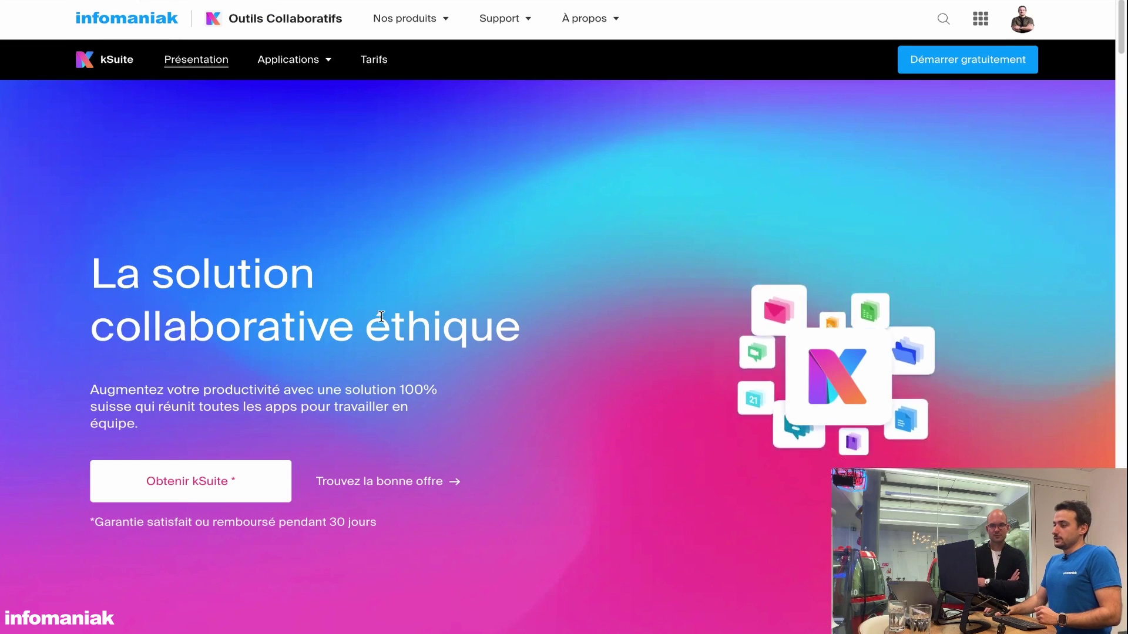
{"action": "left_click", "coordinate": [354, 483]}
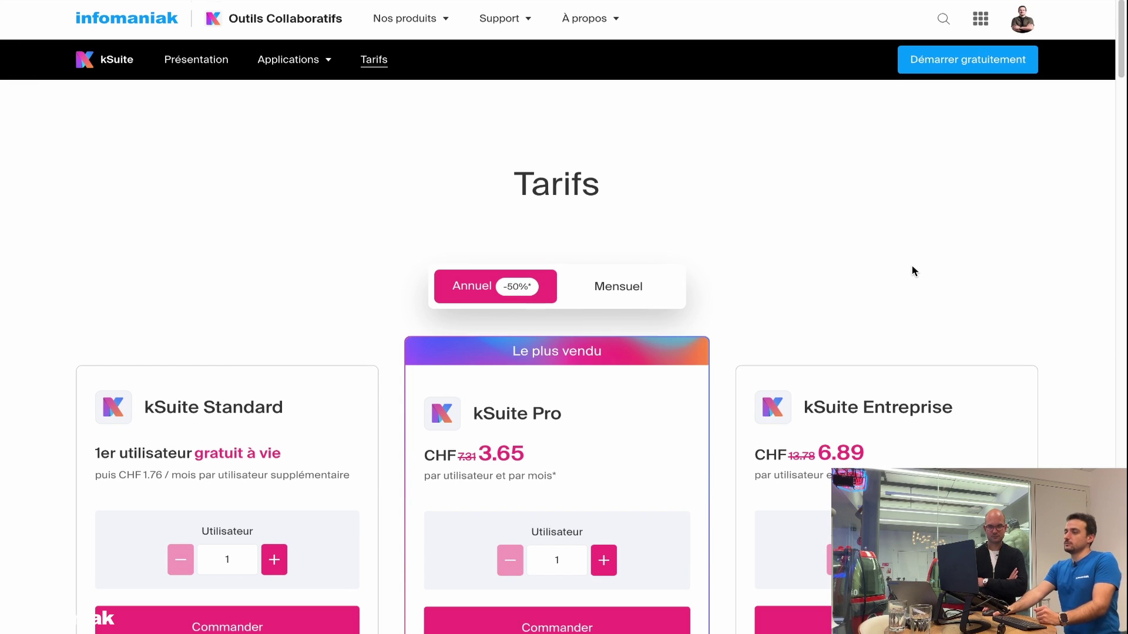
{"action": "scroll", "coordinate": [912, 267], "scroll_direction": "down", "scroll_amount": 1}
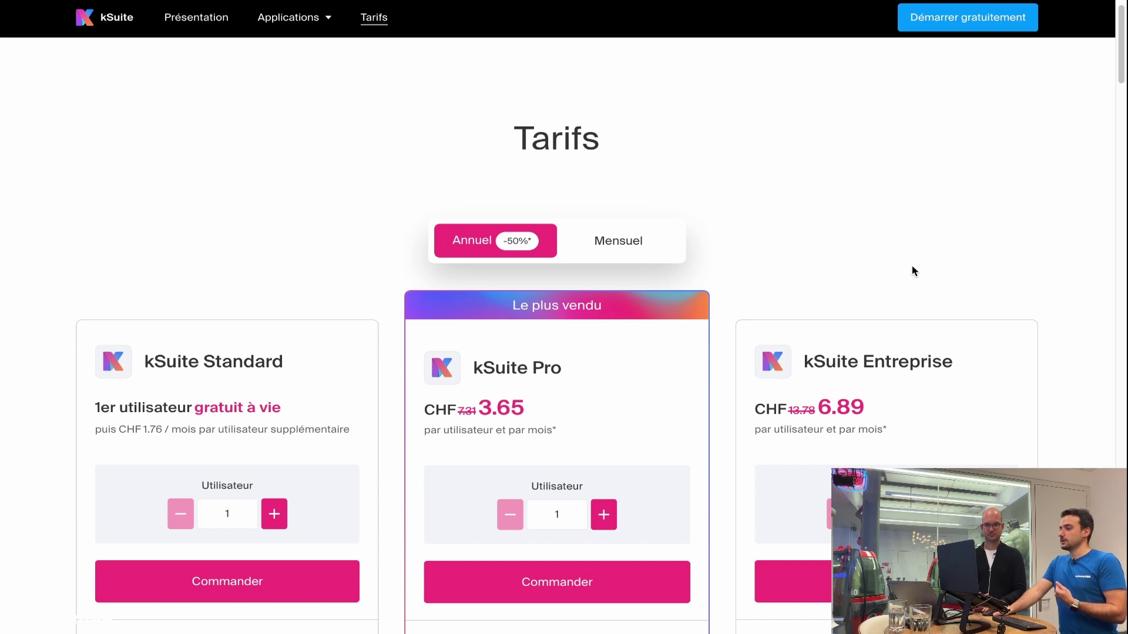
{"action": "scroll", "coordinate": [912, 266], "scroll_direction": "down", "scroll_amount": 3}
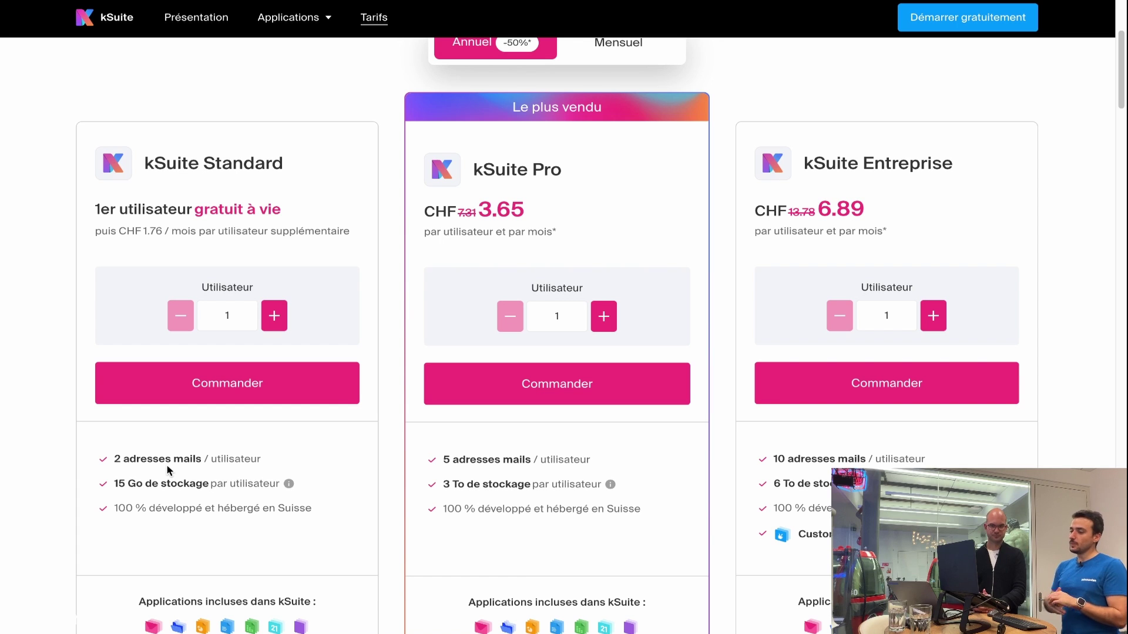
{"action": "scroll", "coordinate": [171, 470], "scroll_direction": "down", "scroll_amount": 1}
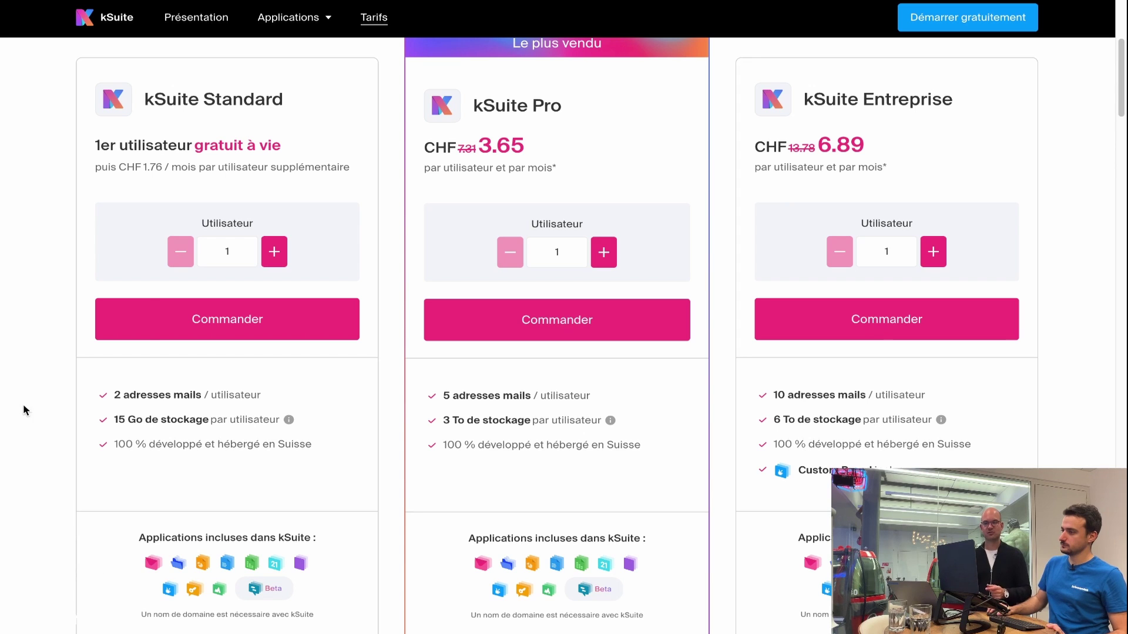
Switch to the Infomaniak Manager and open its overview of applications and products
{"action": "mouse_move", "coordinate": [2, 379]}
{"action": "left_click", "coordinate": [89, 239]}
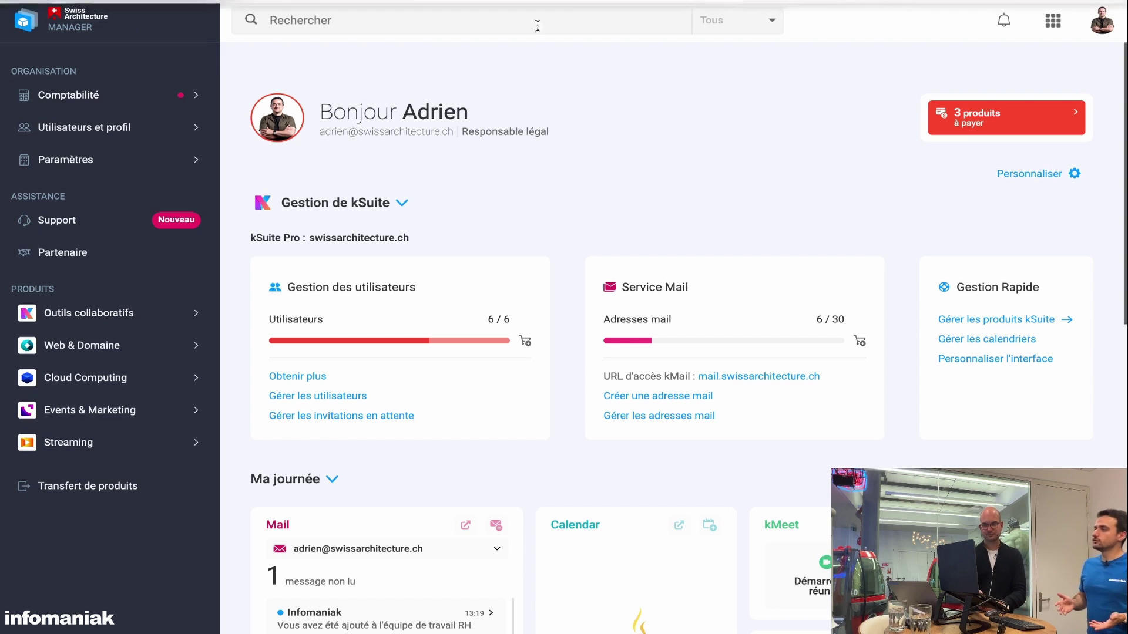
{"action": "left_click", "coordinate": [1039, 29]}
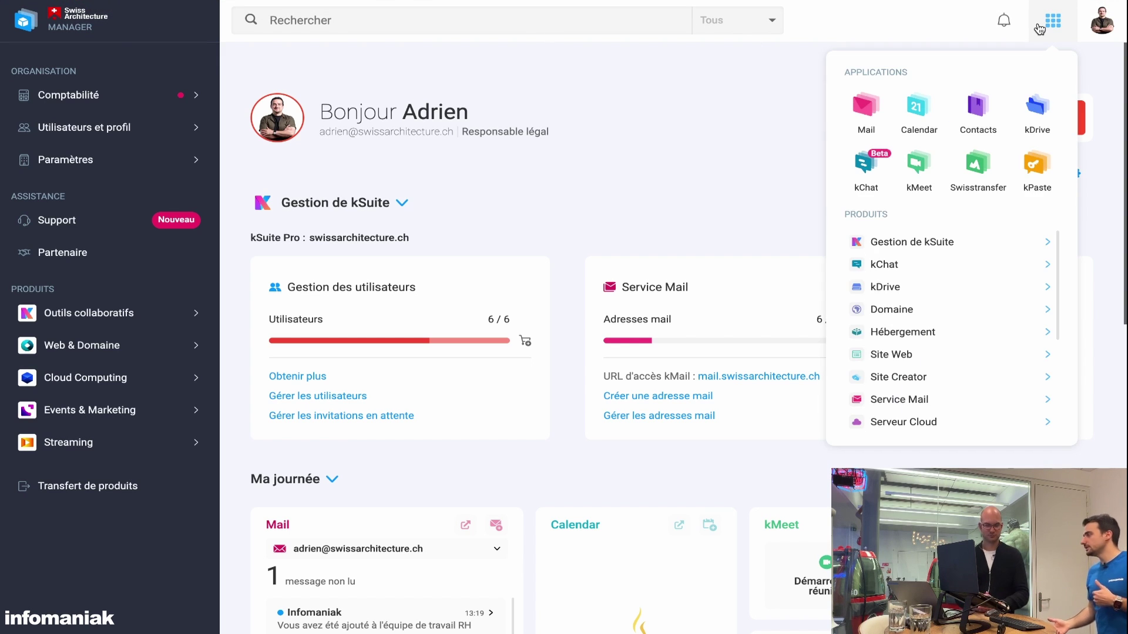